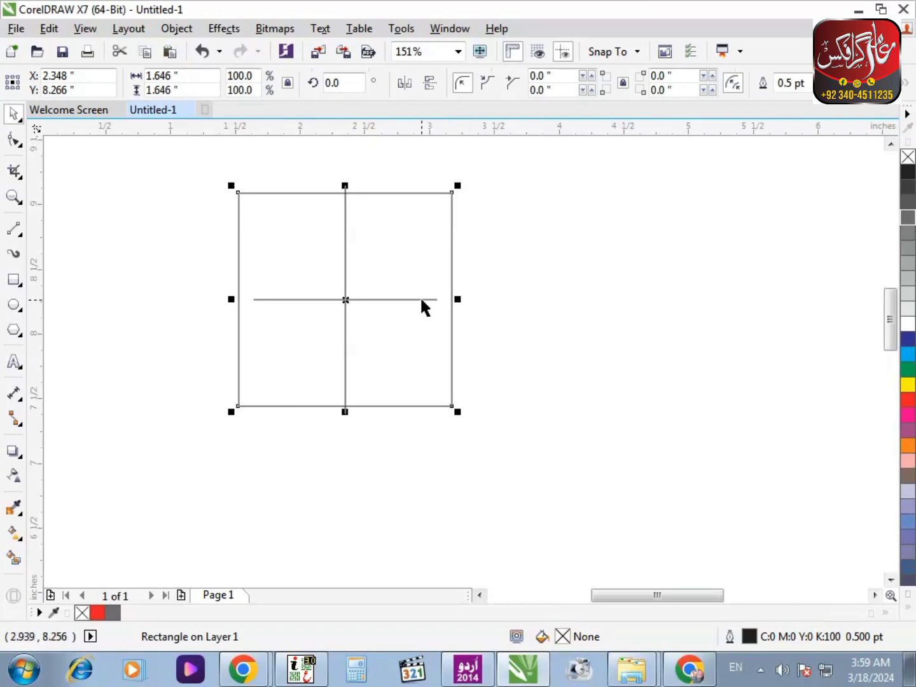
Lengthen the horizontal centre line so it extends past both sides of the square.
click(421, 300)
drag(444, 299, 495, 300)
click(493, 338)
key(F4)
Convert the square to curves and add a node at the midpoint of its bottom edge.
click(665, 325)
key(F10)
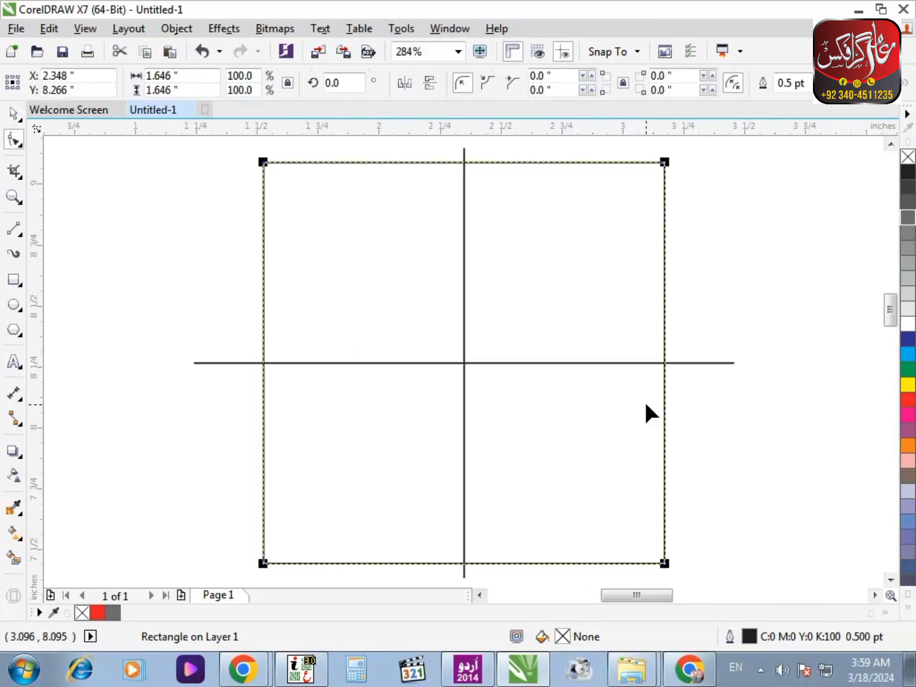
key(ctrl+q)
drag(701, 503, 484, 605)
key(Left)
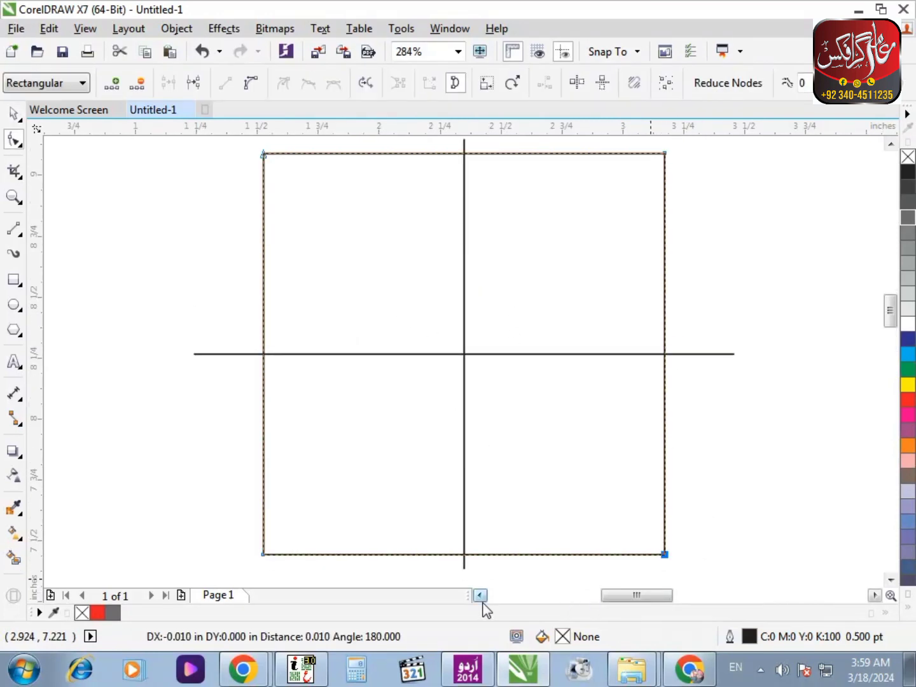
key(Right)
double_click(463, 553)
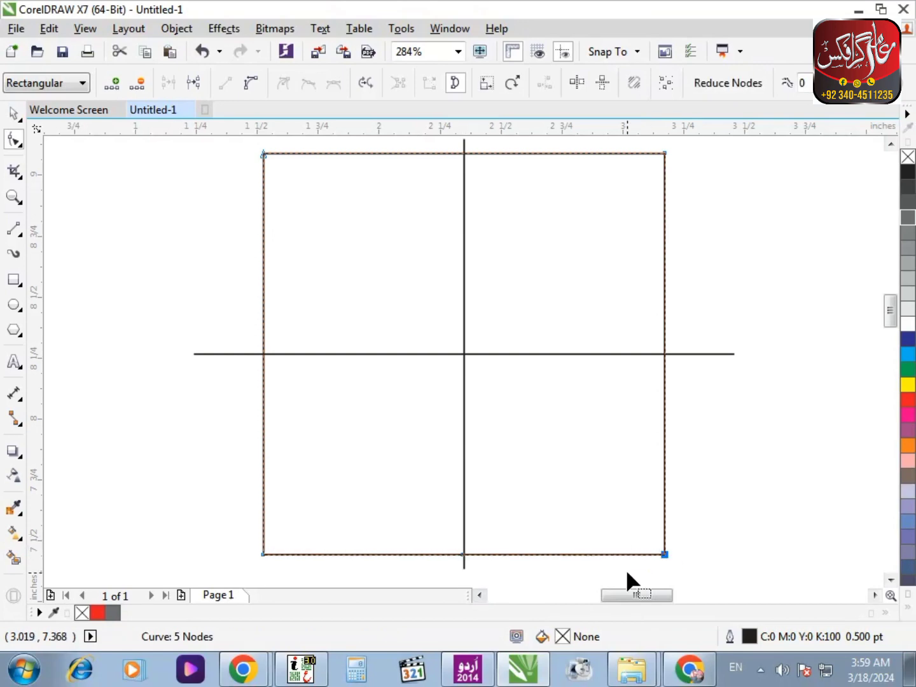
Delete the square's two bottom corner nodes to form a downward-pointing triangle.
key(Delete)
drag(336, 514, 235, 590)
key(Left)
key(Right)
key(Delete)
scroll(381, 524, down, 2)
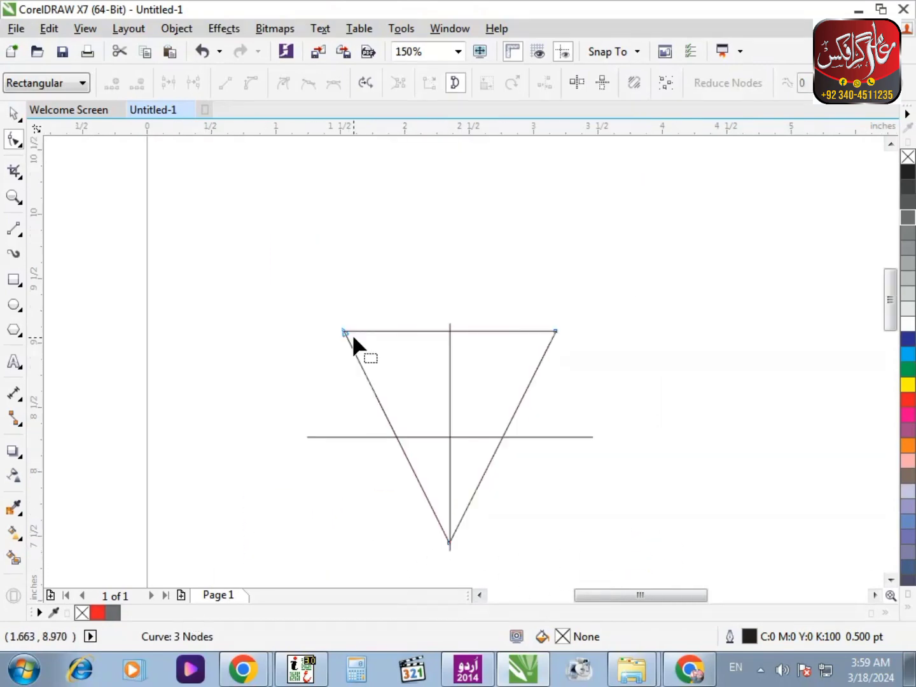
Delete the vertical and horizontal centre guide lines crossing the triangle.
scroll(550, 465, up, 2)
click(13, 114)
click(564, 314)
scroll(598, 295, down, 2)
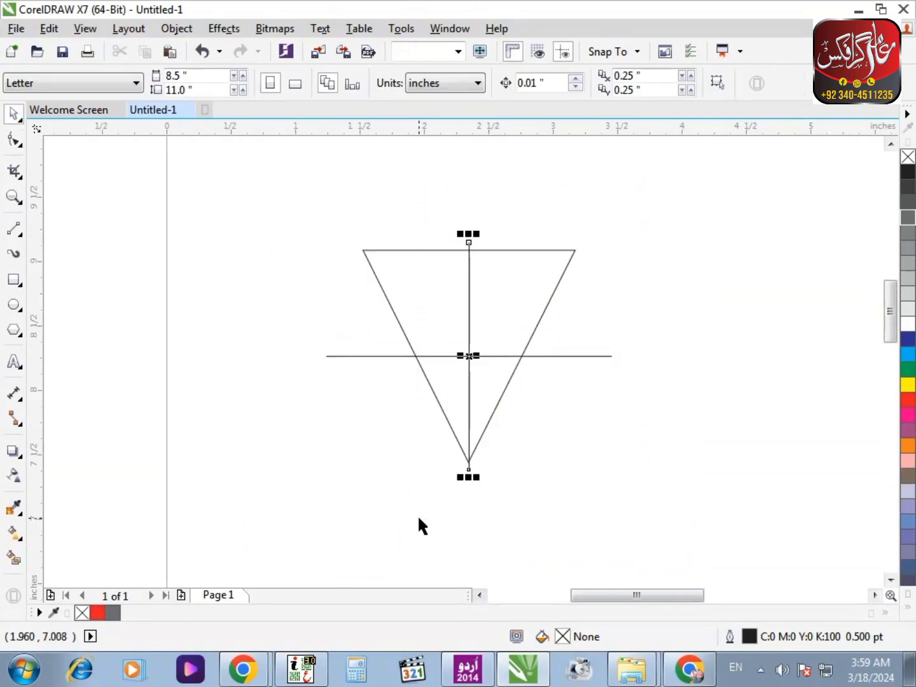
Give the triangle a 10% black outline with a width of 3.0 pt.
click(544, 323)
scroll(731, 238, up, 1)
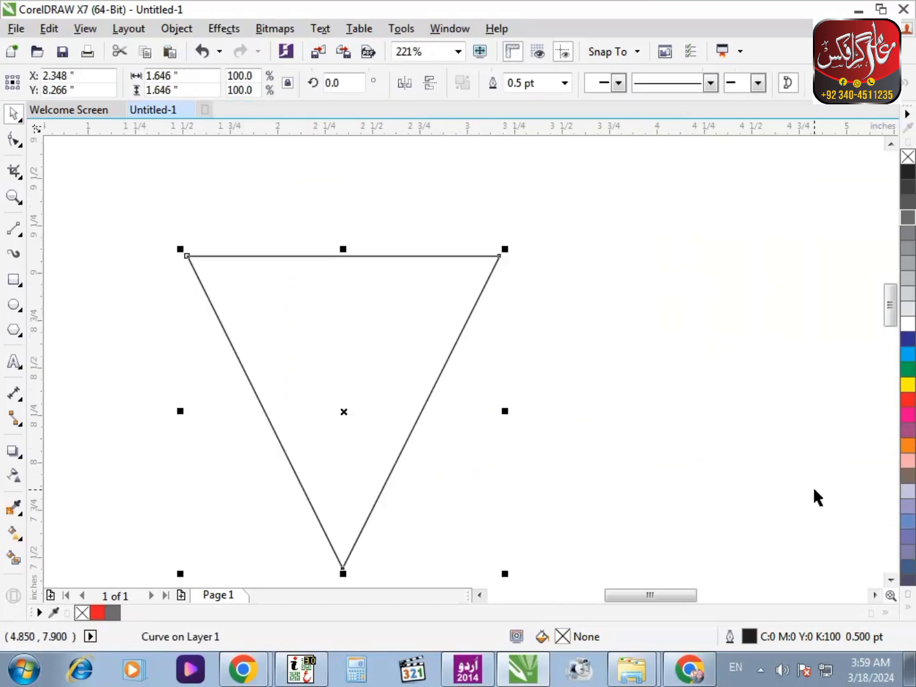
right_click(902, 312)
key(F12)
click(343, 216)
click(284, 215)
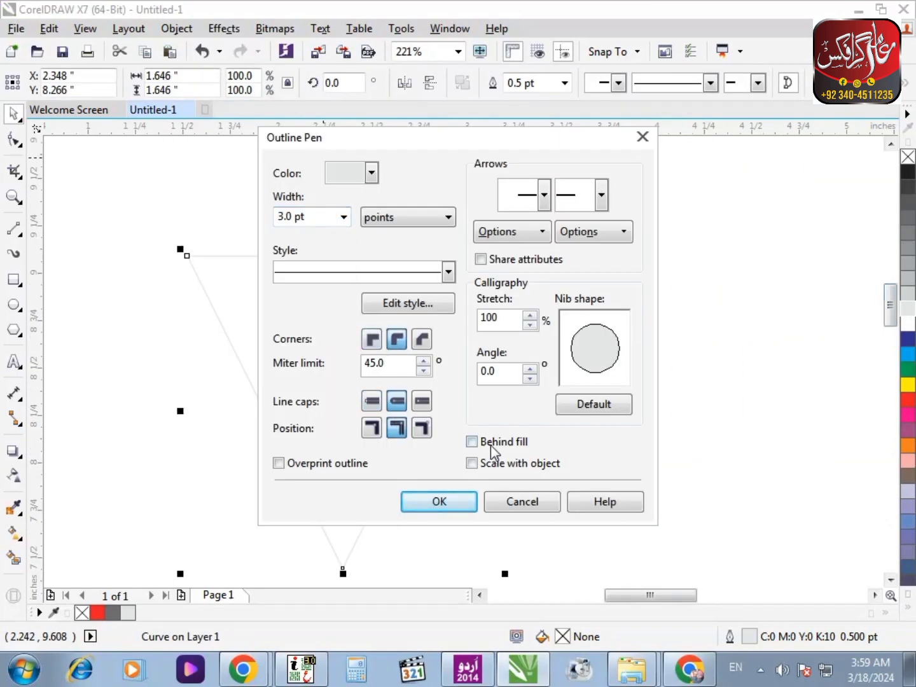
key(Return)
Create an enlarged concentric copy of the triangle, about 2.11 inches wide, around the original.
scroll(394, 427, down, 2)
scroll(335, 417, up, 1)
drag(515, 298, 570, 267)
right_click(570, 267)
click(614, 502)
key(F2)
drag(616, 509, 130, 131)
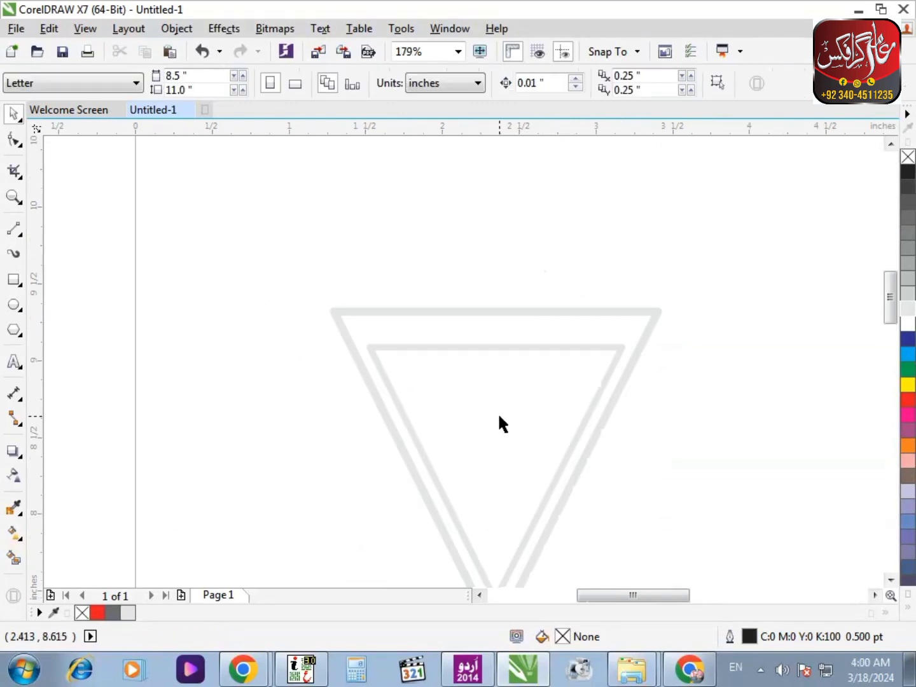
Stretch the inner triangle slightly taller and align its vertical centre with the outer triangle.
click(475, 346)
shift+click(464, 312)
click(742, 368)
key(F2)
drag(745, 522, 319, 250)
click(460, 297)
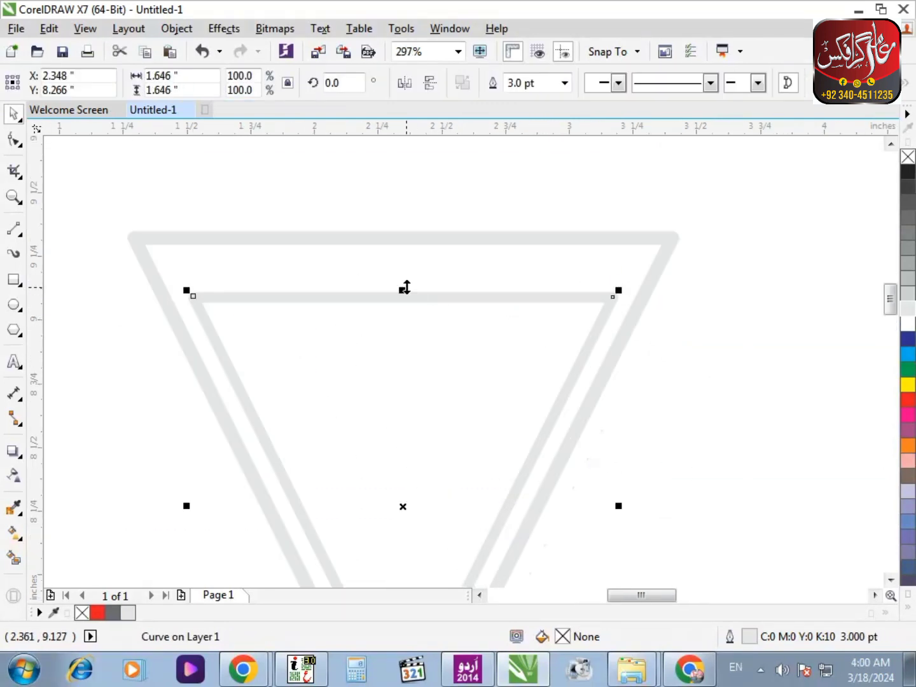
drag(404, 287, 403, 263)
key(e)
Move the inner triangle slightly up inside the outer triangle.
click(610, 467)
key(F3)
key(F2)
drag(612, 473, 317, 212)
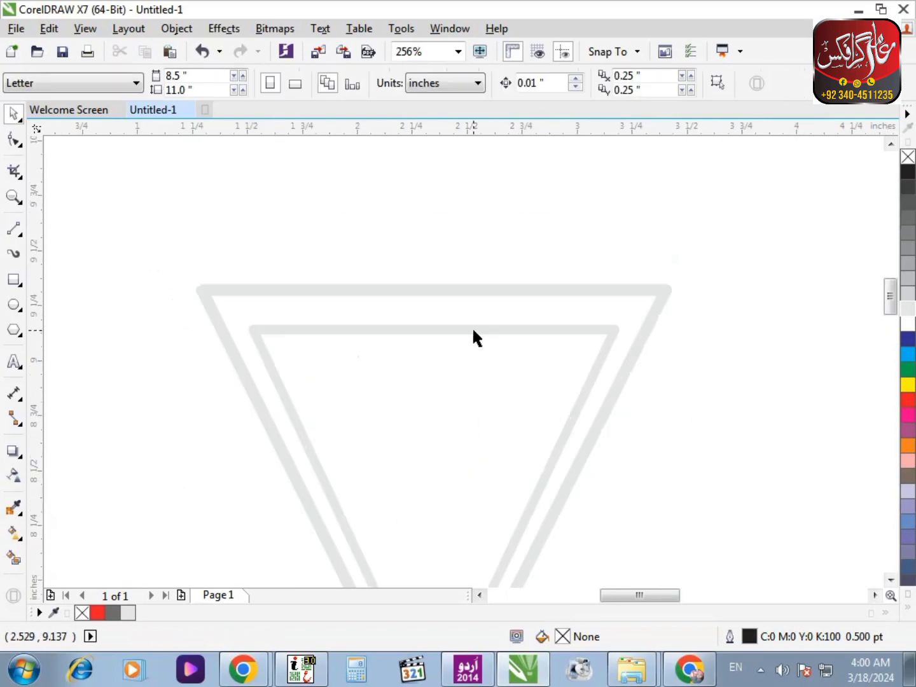
drag(472, 329, 471, 318)
click(264, 243)
key(F3)
key(F2)
drag(264, 244, 778, 522)
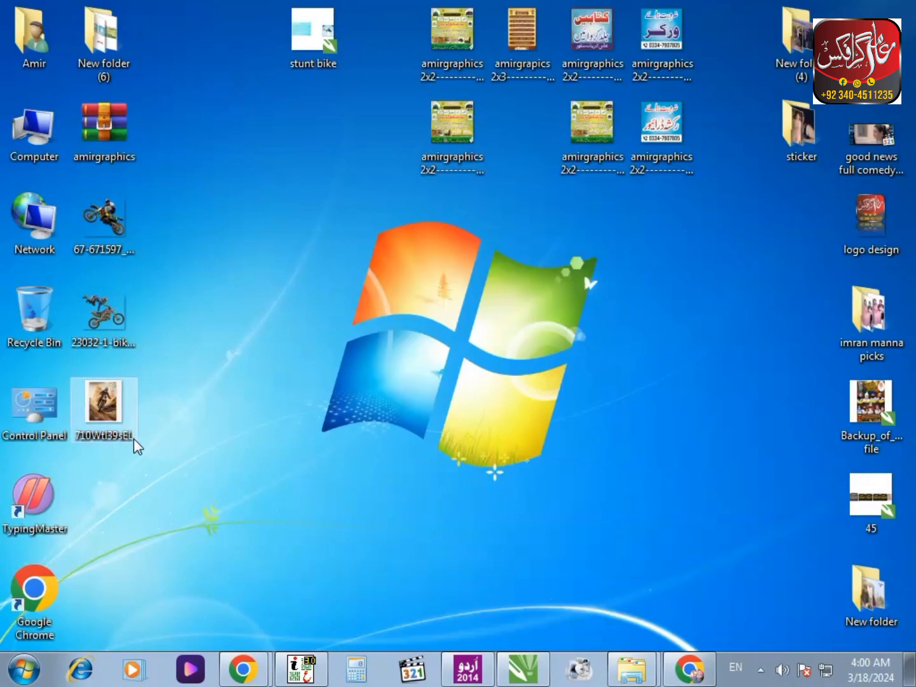
Import the 710Wtl39sEL photo and the cut-out rider image starting with 67-671597 from the desktop into the CorelDRAW page.
click(133, 437)
shift+click(121, 238)
drag(117, 417, 163, 412)
click(210, 382)
shift+click(173, 222)
click(206, 381)
click(175, 402)
ctrl+click(174, 222)
scroll(256, 395, down, 1)
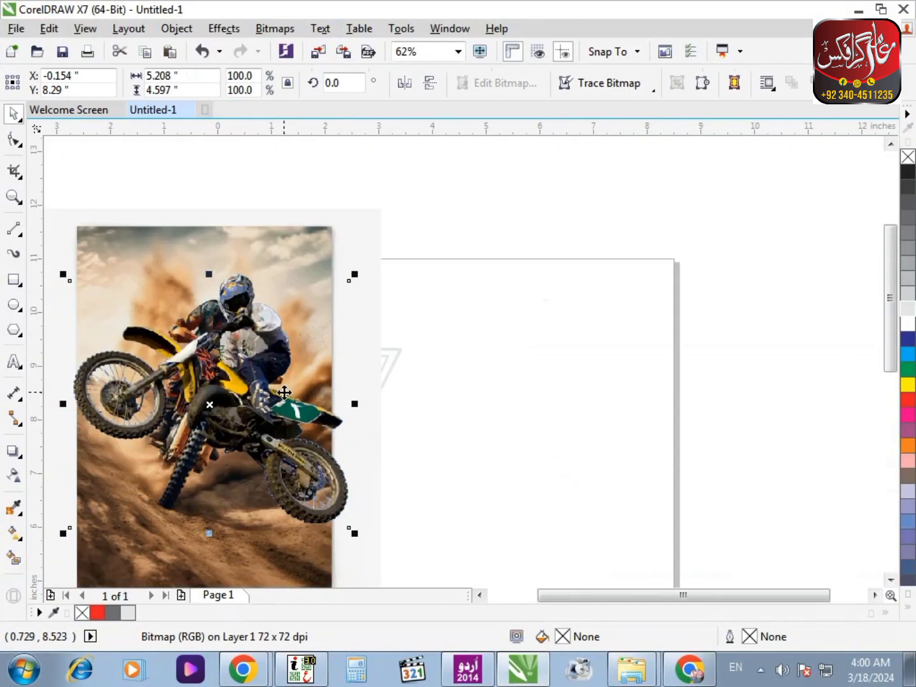
Scale both imported images down together to 20% and place them beside the triangles.
shift+click(308, 264)
drag(386, 201, 244, 363)
drag(190, 420, 224, 427)
click(145, 274)
key(F2)
drag(145, 274, 536, 500)
PowerClip the desert rider photo inside the inner triangle.
drag(236, 467, 654, 432)
right_click(679, 325)
click(700, 175)
click(499, 391)
click(448, 517)
scroll(495, 438, down, 1)
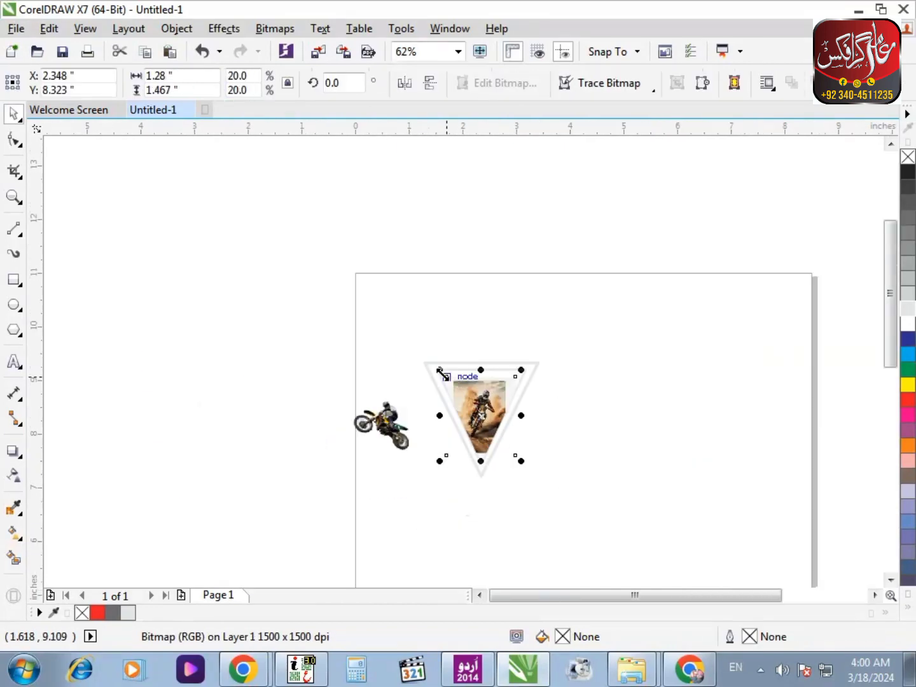
Enlarge the clipped photo to about 3.19 by 3.65 inches and shift it to the right inside the inner triangle.
key(F2)
drag(416, 333, 690, 512)
drag(376, 452, 505, 584)
drag(277, 399, 440, 398)
scroll(439, 398, down, 2)
key(F2)
drag(83, 177, 623, 465)
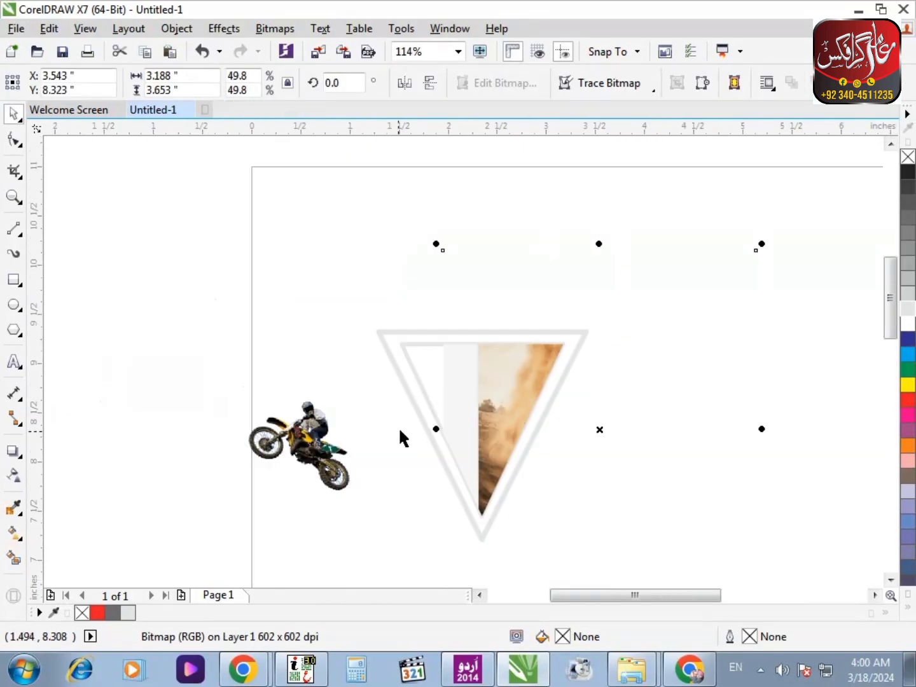
Open the inner triangle's PowerClip contents for editing.
double_click(489, 402)
click(440, 542)
scroll(343, 237, down, 1)
key(F2)
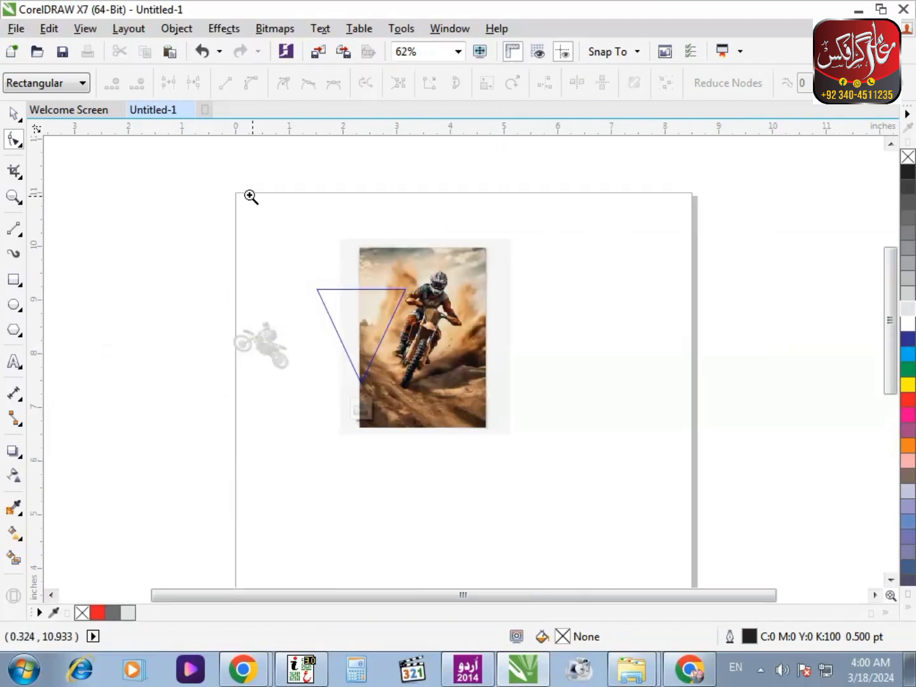
drag(248, 196, 614, 506)
Apply a linear transparency that fades out the photo's left edge to 100%.
click(376, 379)
click(12, 476)
scroll(382, 315, up, 3)
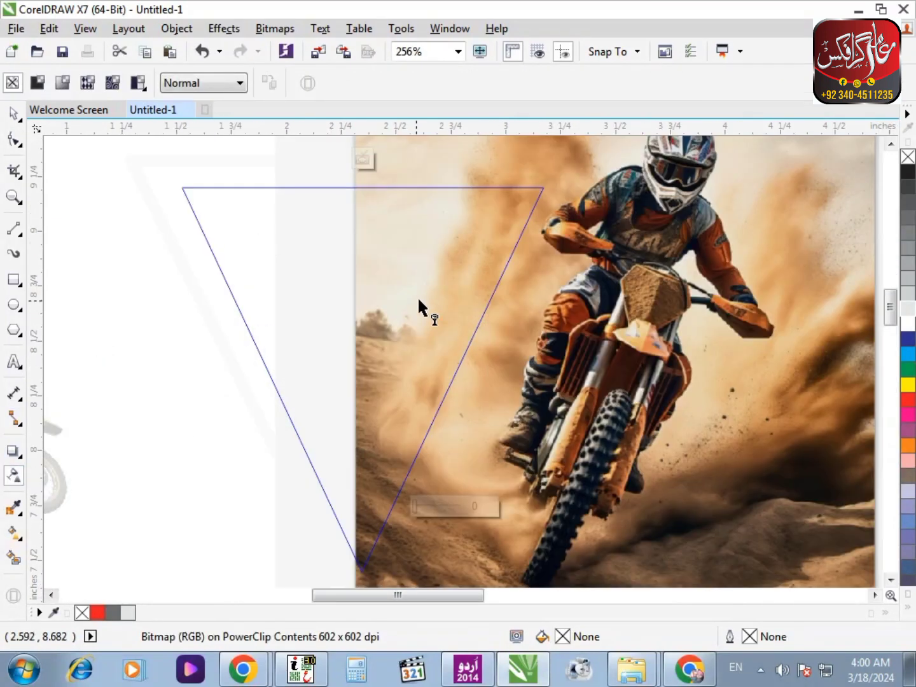
drag(432, 285, 380, 289)
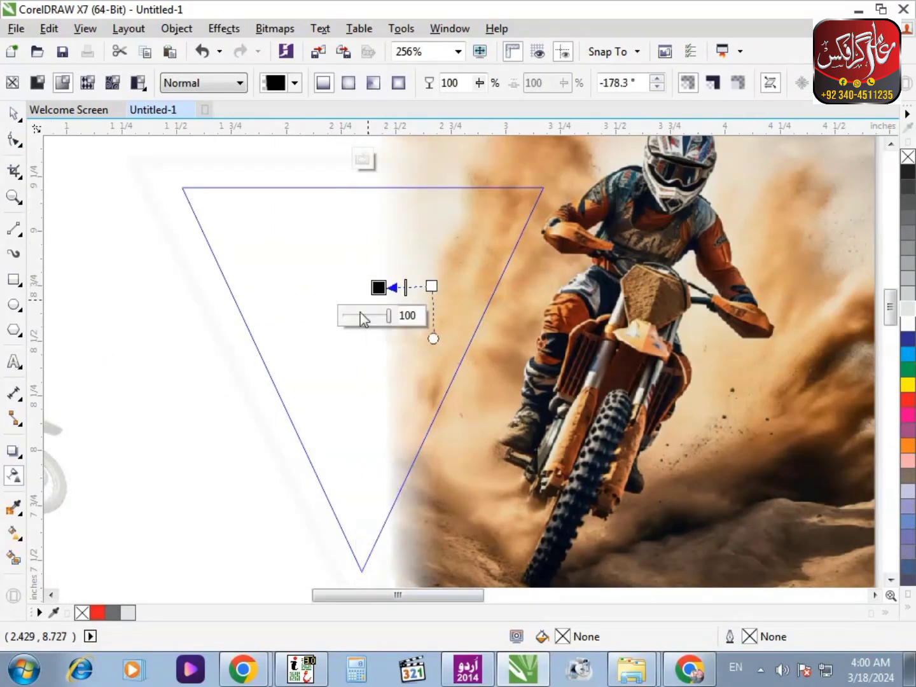
scroll(338, 315, down, 4)
Create a horizontally mirrored copy of the faded photo and overlap it with the original along their faded edges.
click(13, 114)
key(F2)
drag(130, 172, 545, 446)
drag(673, 393, 407, 414)
right_click(408, 414)
key(F2)
drag(381, 178, 633, 449)
drag(238, 473, 405, 471)
Centre both photos over the triangle, enlarge them to about 5.90 by 4.29 inches and finish editing the PowerClip.
shift+click(621, 486)
drag(622, 486, 587, 488)
drag(704, 275, 752, 236)
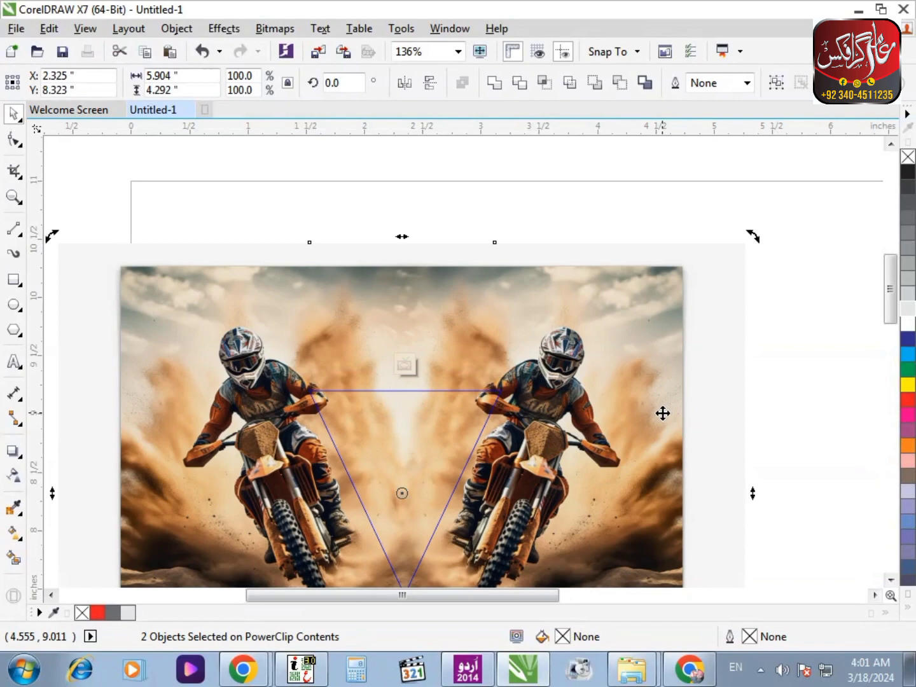
click(405, 365)
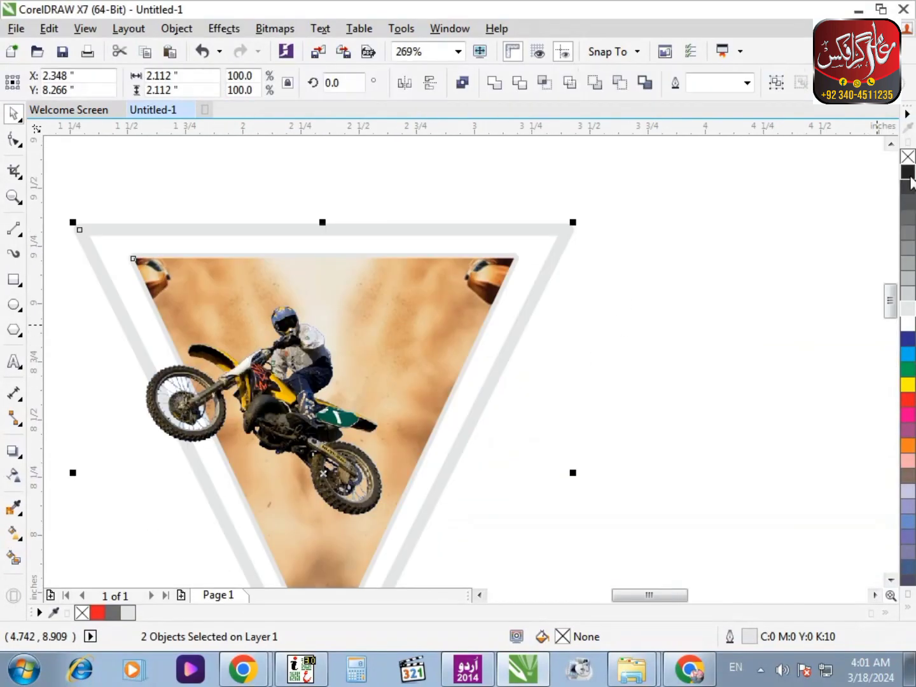
Enlarge the cut-out rider image to about 1.82 by 1.60 inches and position it across the triangles.
click(271, 430)
scroll(272, 429, down, 2)
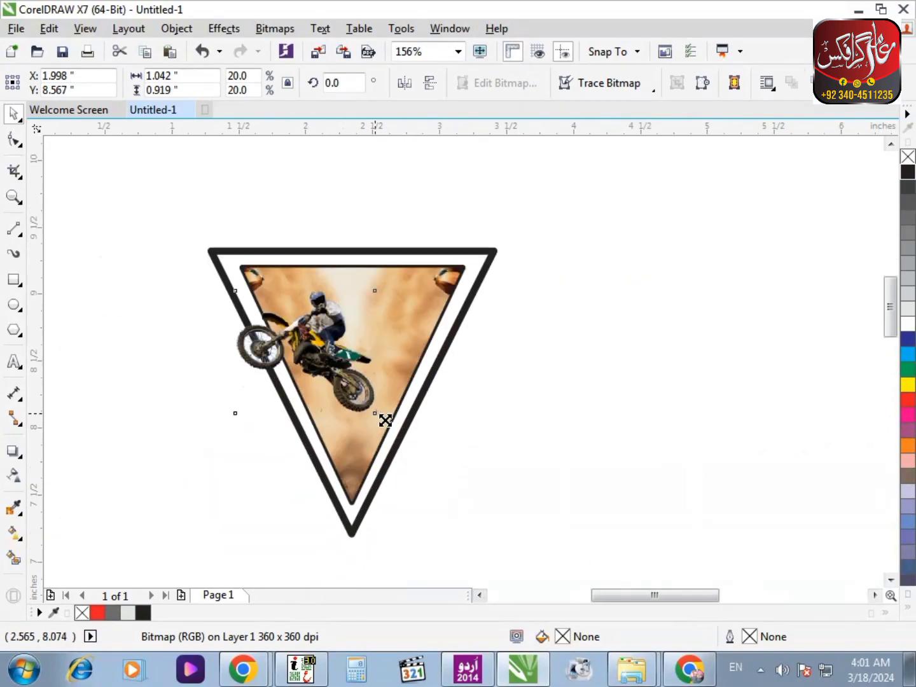
drag(385, 420, 400, 437)
drag(340, 366, 377, 393)
drag(405, 456, 420, 477)
drag(377, 400, 375, 422)
scroll(652, 447, up, 1)
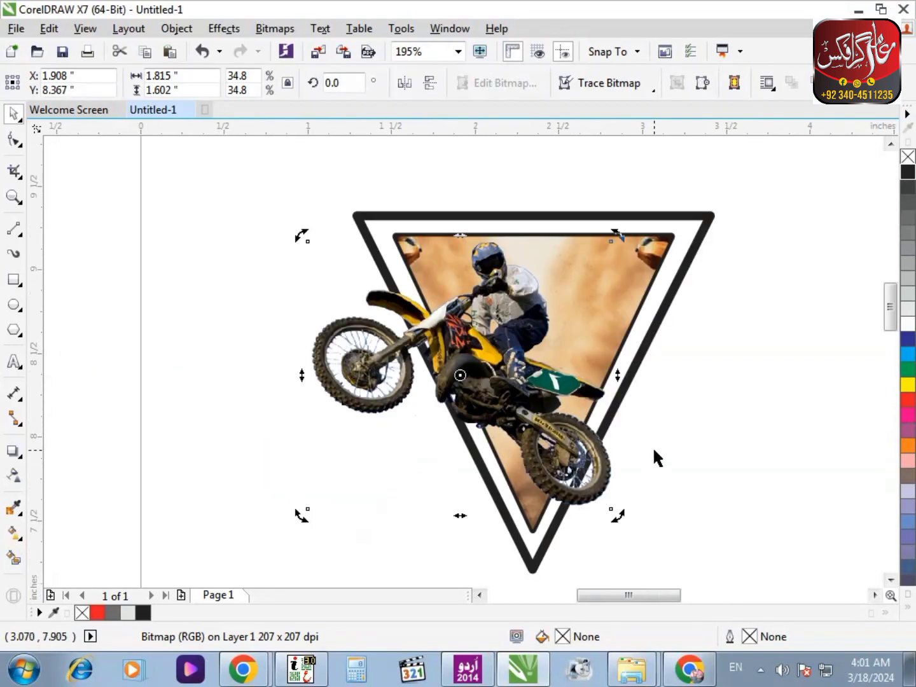
Reshape the rider image's boundary by adding a bottom-edge node and deleting the bottom-right corner, cutting the rear wheel along the inner triangle.
key(F10)
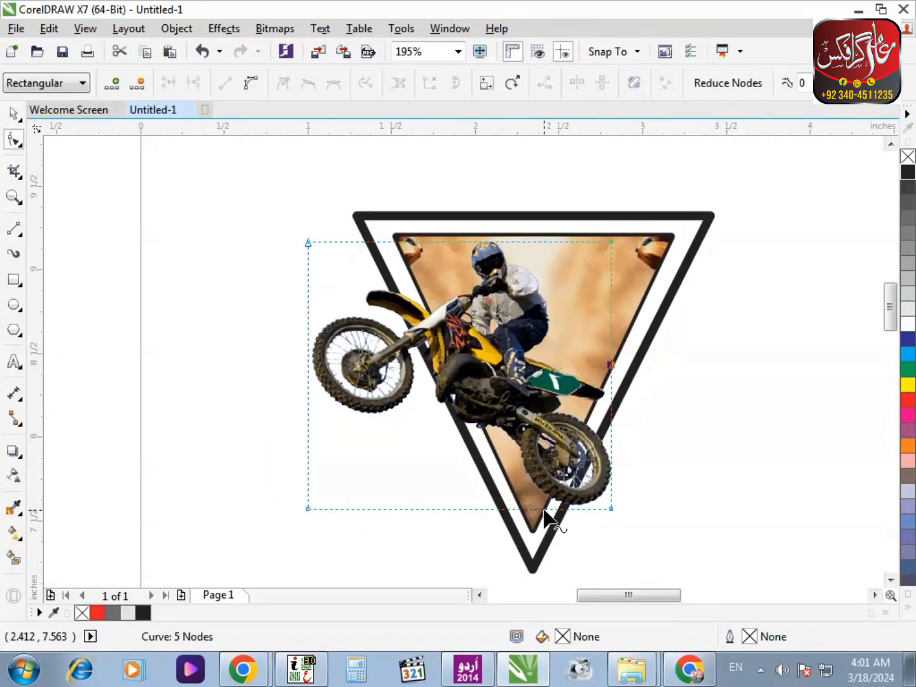
double_click(545, 509)
key(Delete)
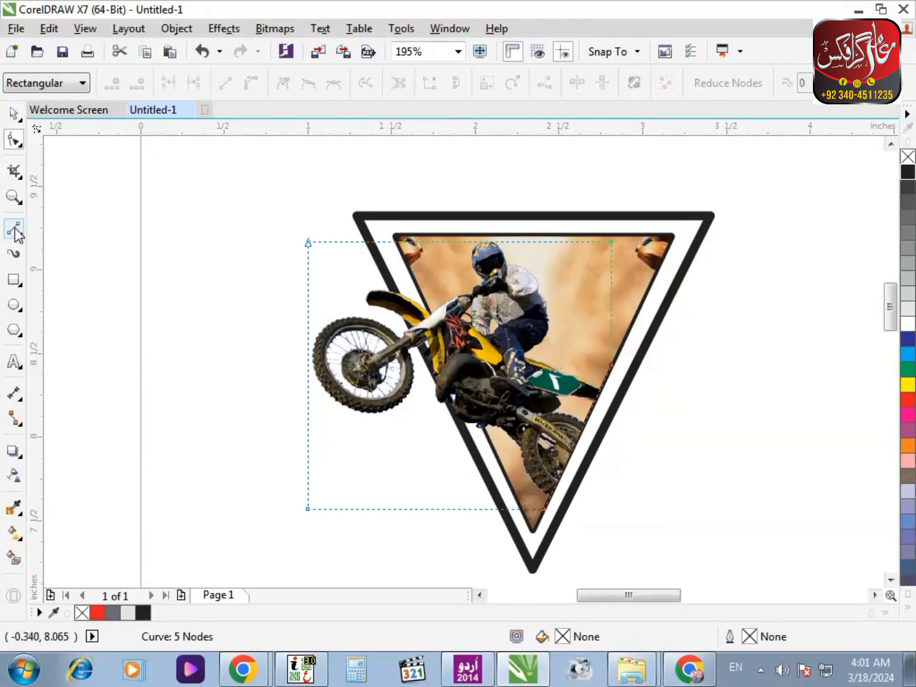
key(space)
click(108, 369)
Draw a rectangle around the artwork and set its size to 3 by 3 inches.
scroll(674, 409, down, 6)
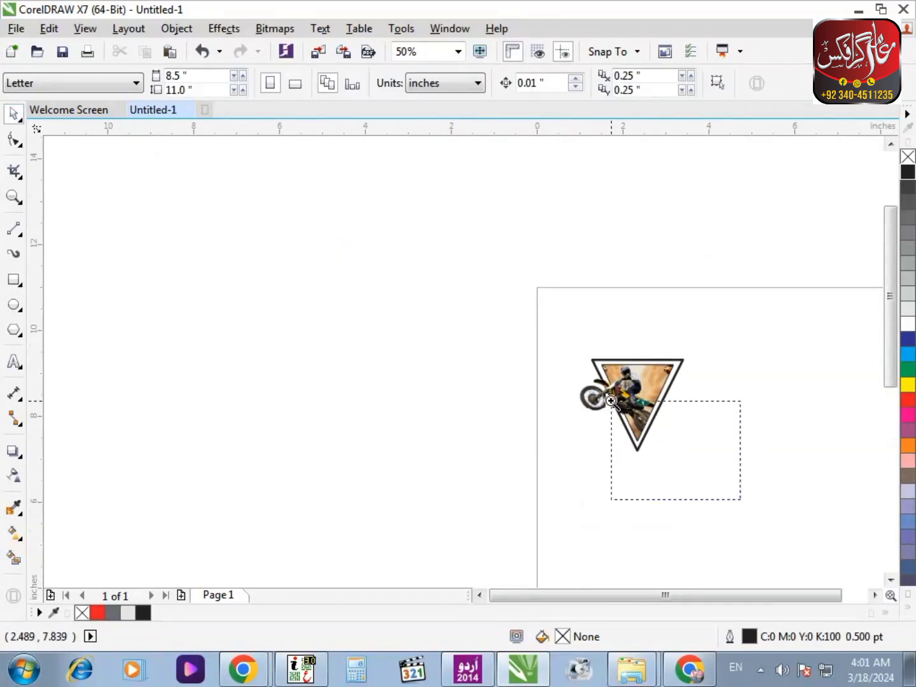
scroll(747, 408, up, 4)
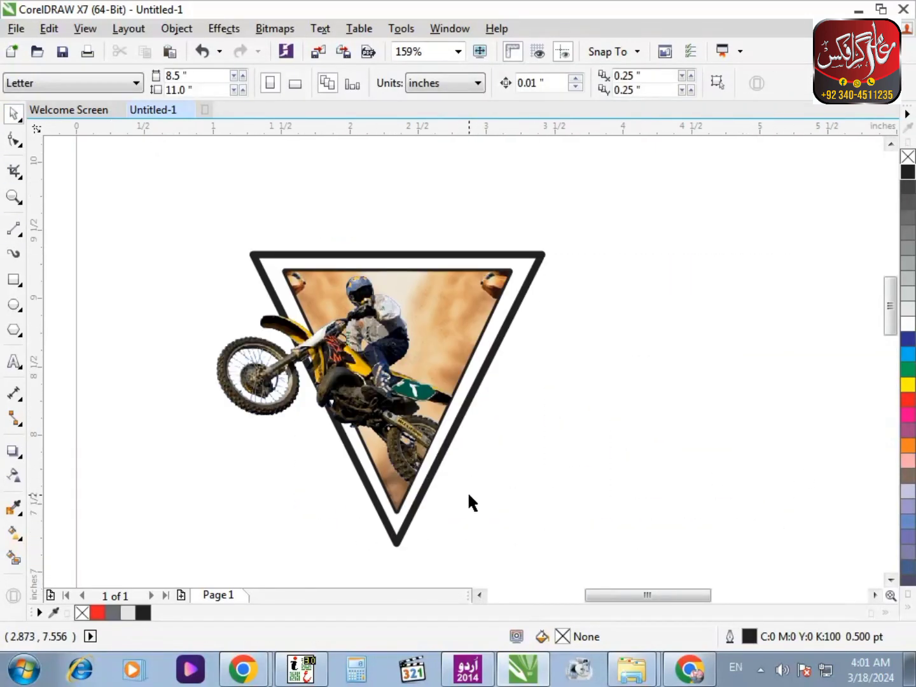
scroll(471, 503, up, 1)
scroll(393, 358, down, 4)
scroll(392, 358, up, 2)
click(14, 280)
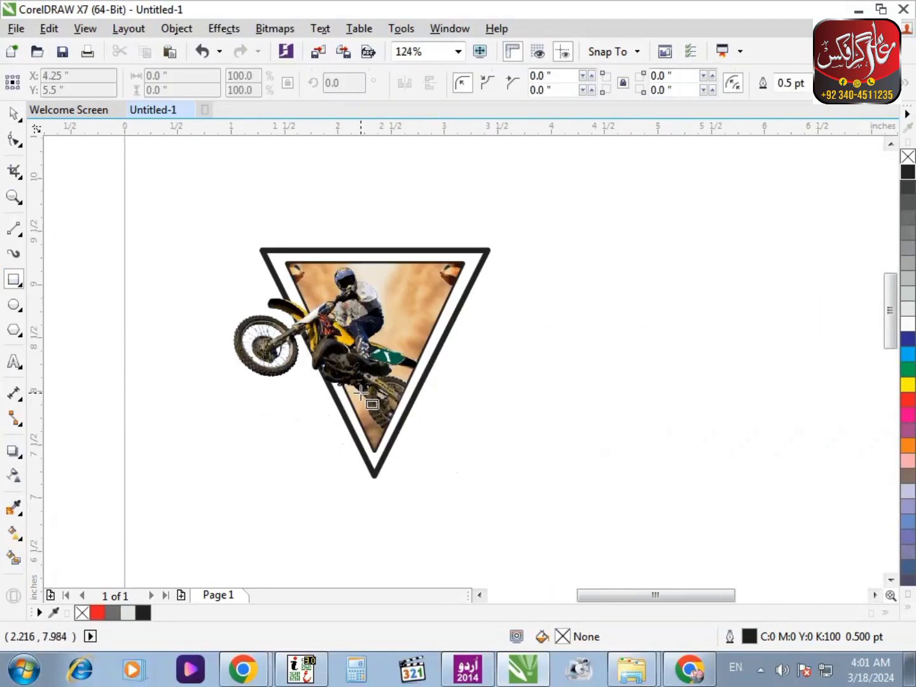
drag(361, 394, 198, 83)
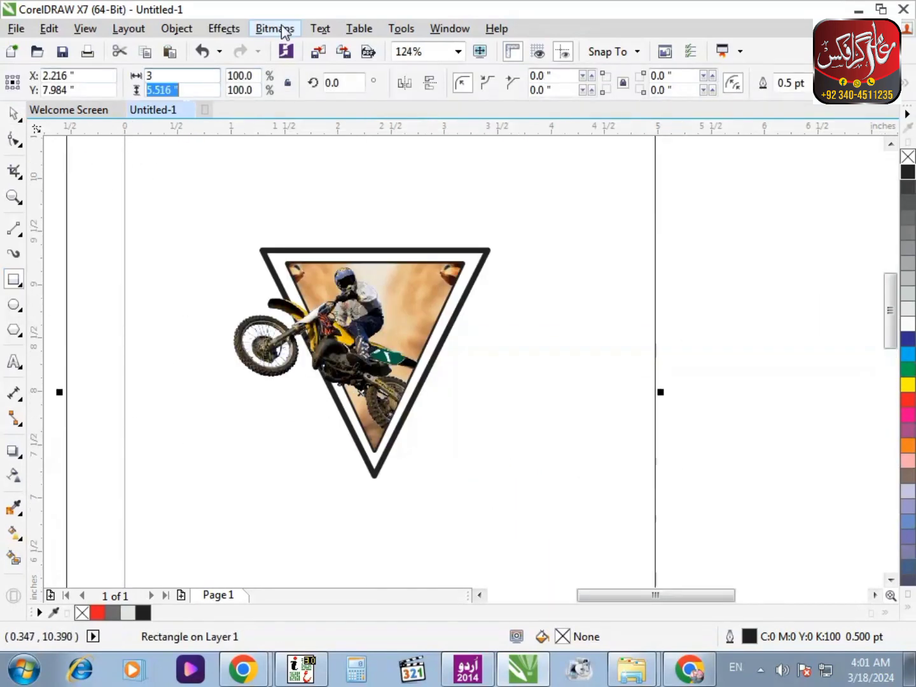
key(Return)
Group the triangle artwork and centre it horizontally and vertically in the square.
drag(169, 199, 636, 535)
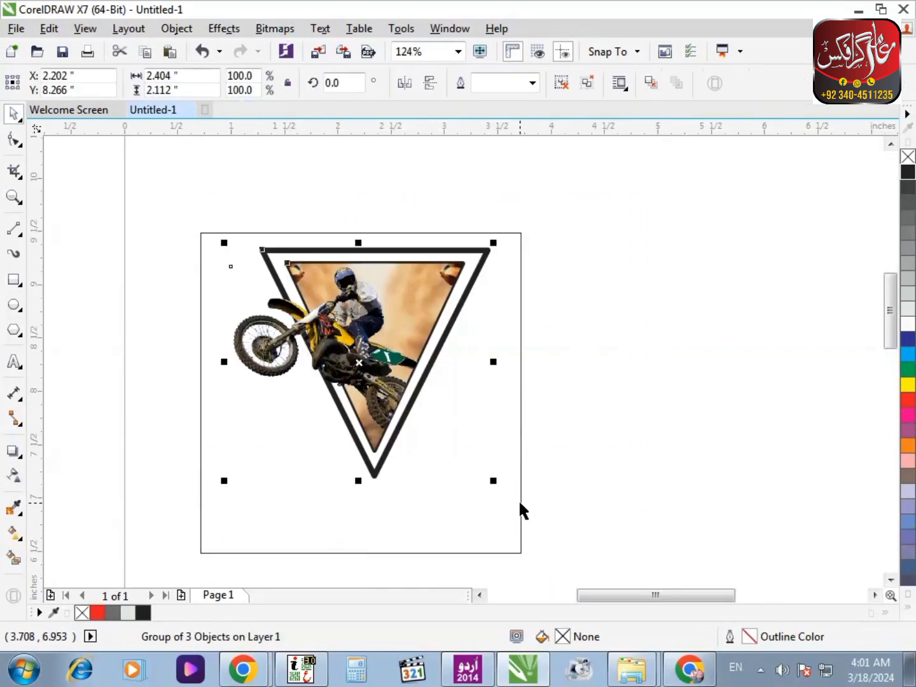
shift+click(520, 499)
key(c)
key(e)
click(625, 508)
click(321, 379)
key(Escape)
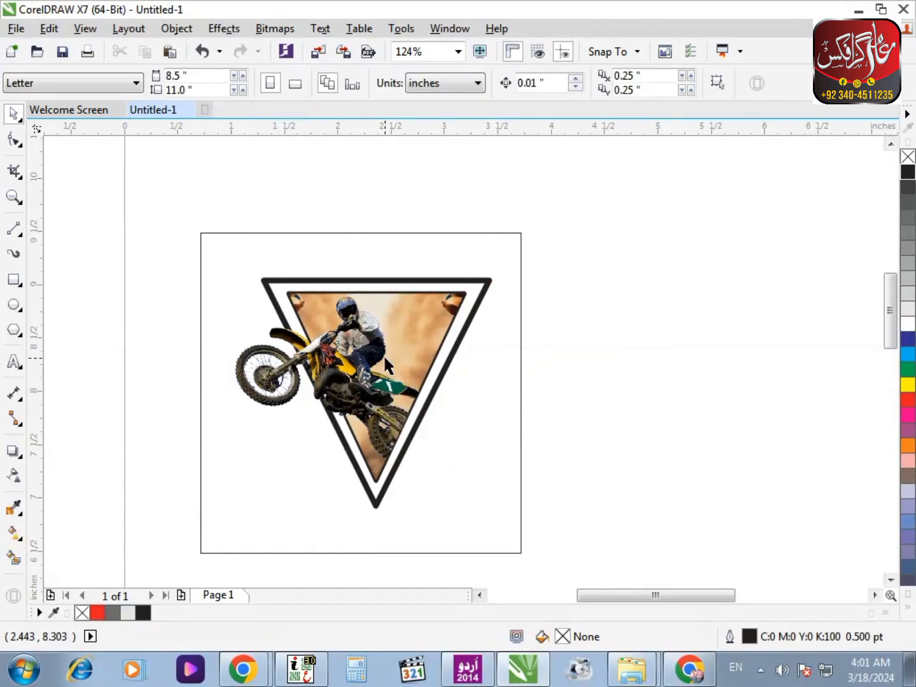
Resize the square around the artwork to 4 by 4 inches.
click(519, 232)
text(4)
key(Tab)
text(4)
key(Return)
click(429, 355)
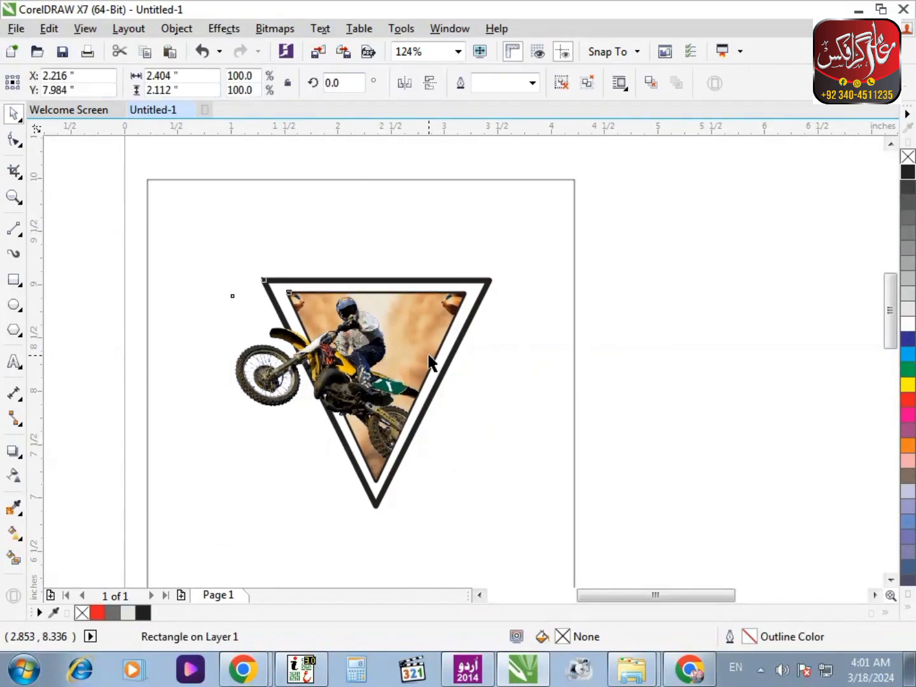
shift+click(448, 180)
key(Escape)
scroll(508, 272, down, 1)
Switch to Chrome and copy the abstract blue background image from the Freepik page.
mouse_move(242, 670)
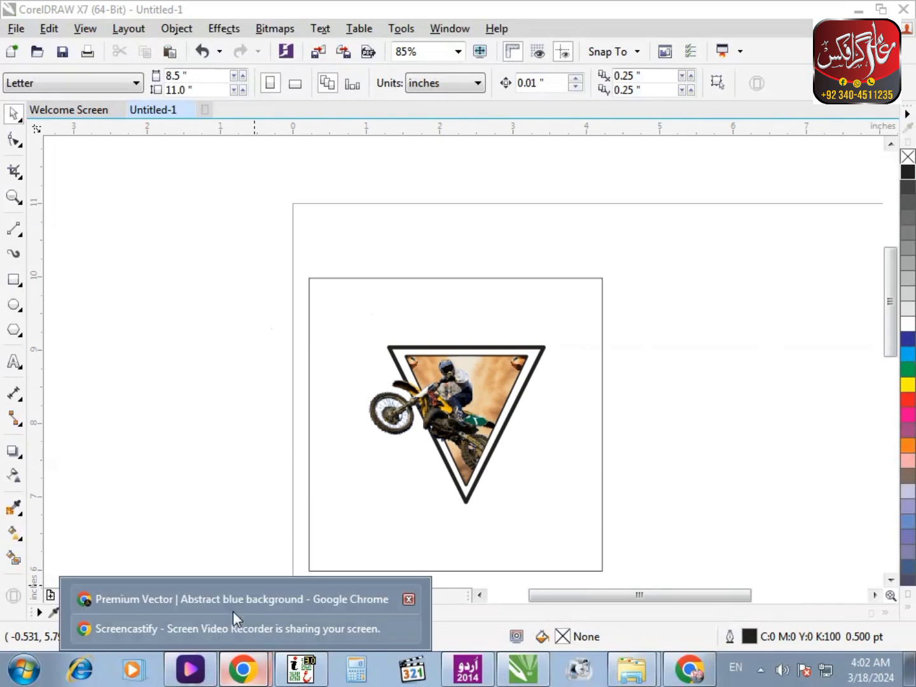
click(235, 599)
scroll(391, 375, up, 5)
right_click(421, 370)
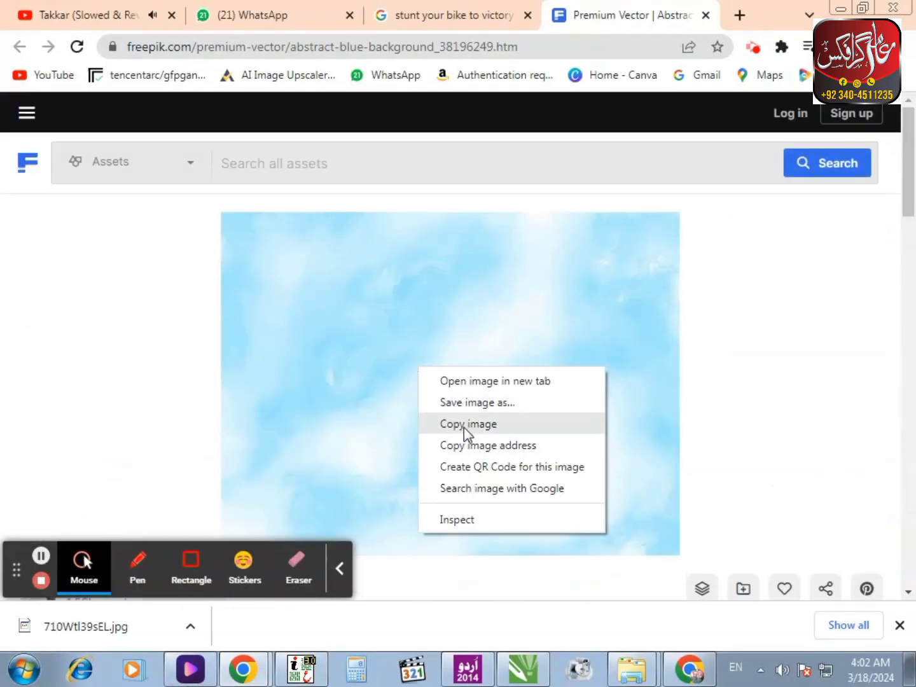
click(464, 427)
Switch back to CorelDRAW, paste the blue background image and scale it down to about 4.97 by 3.73 inches.
key(alt+Tab)
right_click(215, 306)
click(262, 421)
drag(223, 318, 416, 462)
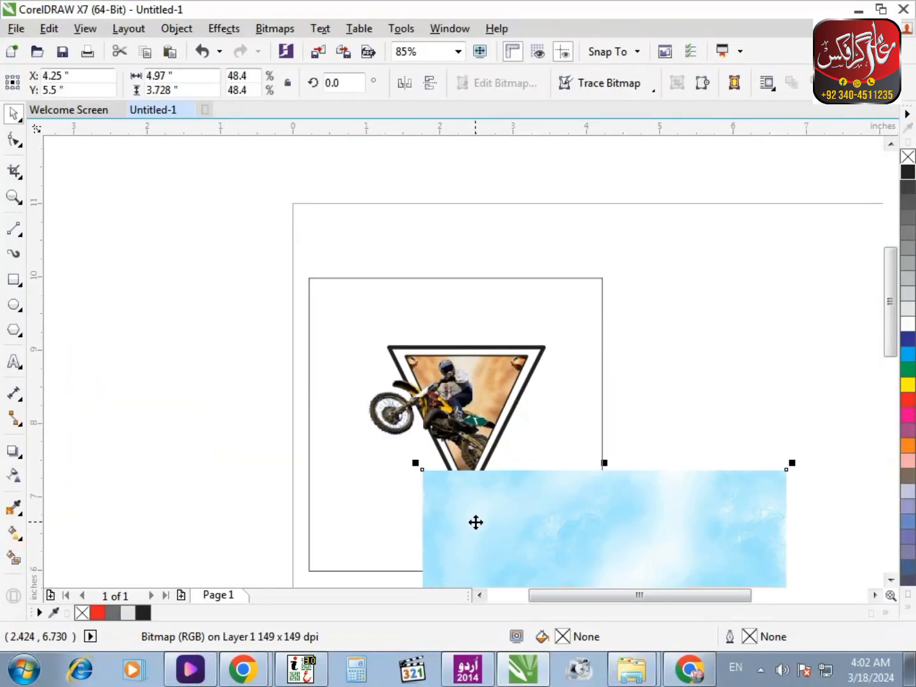
Move the blue background image over the square, with its bottom edge near the square's bottom edge.
drag(490, 533, 56, 273)
drag(134, 349, 405, 380)
scroll(401, 416, up, 1)
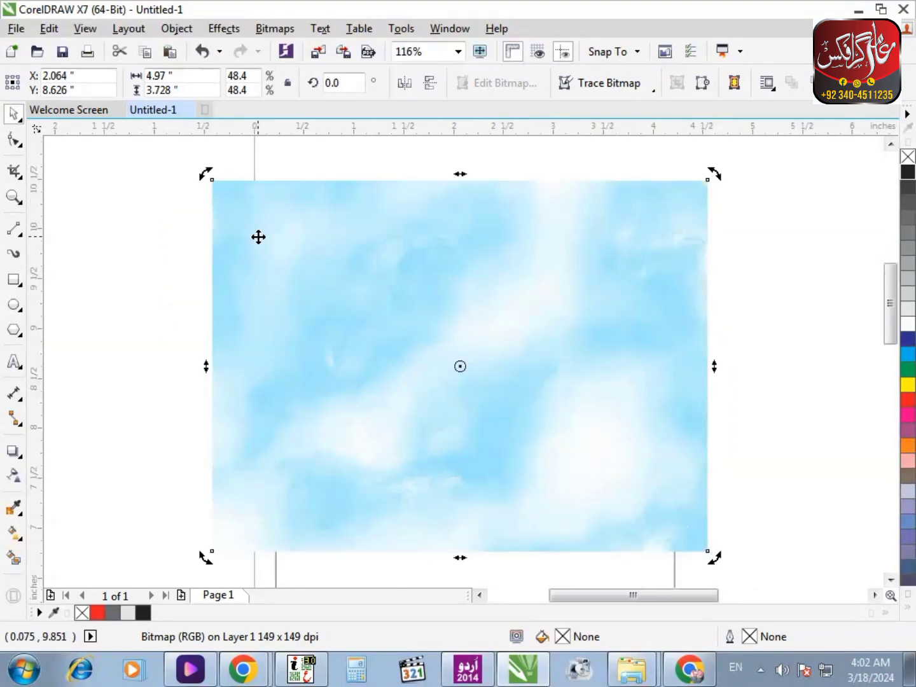
scroll(318, 288, down, 2)
key(F2)
drag(250, 204, 879, 568)
drag(402, 393, 403, 448)
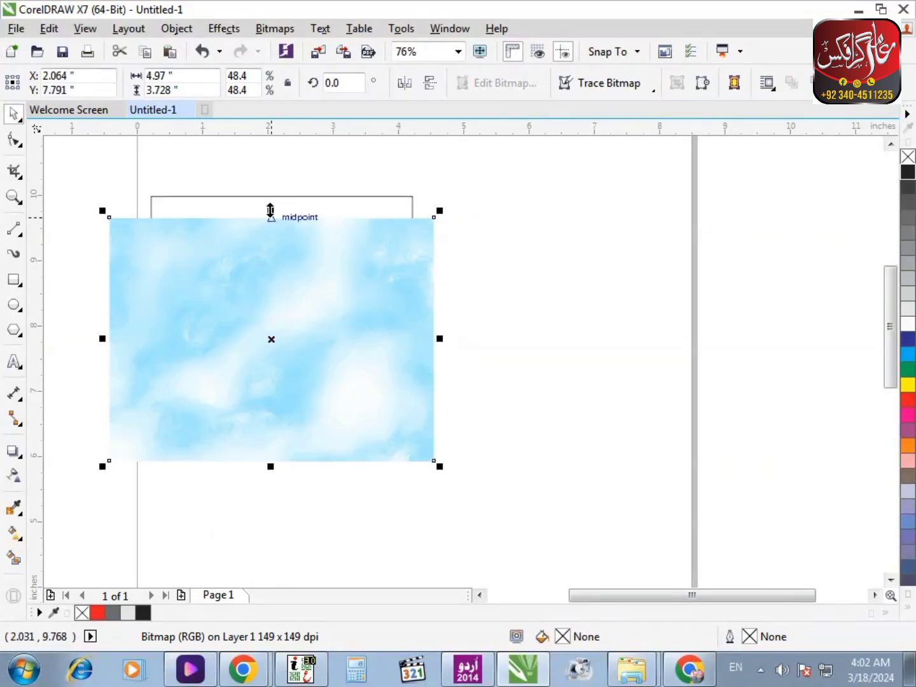
PowerClip the blue image, stretched to cover the square's full height, inside the square and send the square behind the artwork.
drag(271, 211, 271, 181)
key(shift+Page_Down)
right_click(419, 241)
key(w)
click(386, 196)
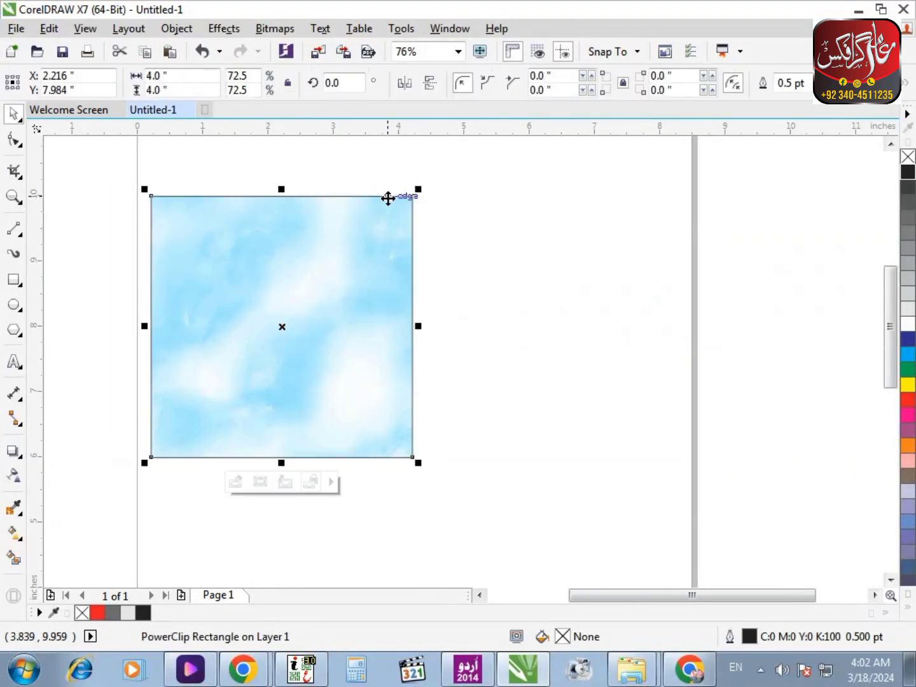
key(shift+Page_Down)
click(523, 482)
Set the outlines of both the outer and the inner triangle to solid black.
key(F2)
drag(522, 483, 576, 396)
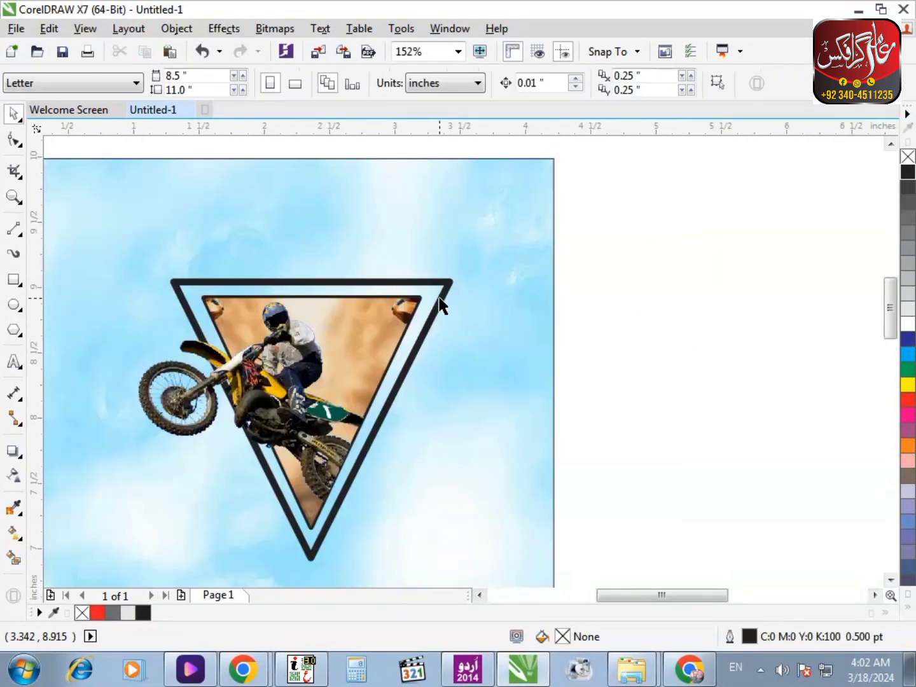
ctrl+click(439, 300)
key(F2)
drag(173, 207, 732, 420)
right_click(908, 309)
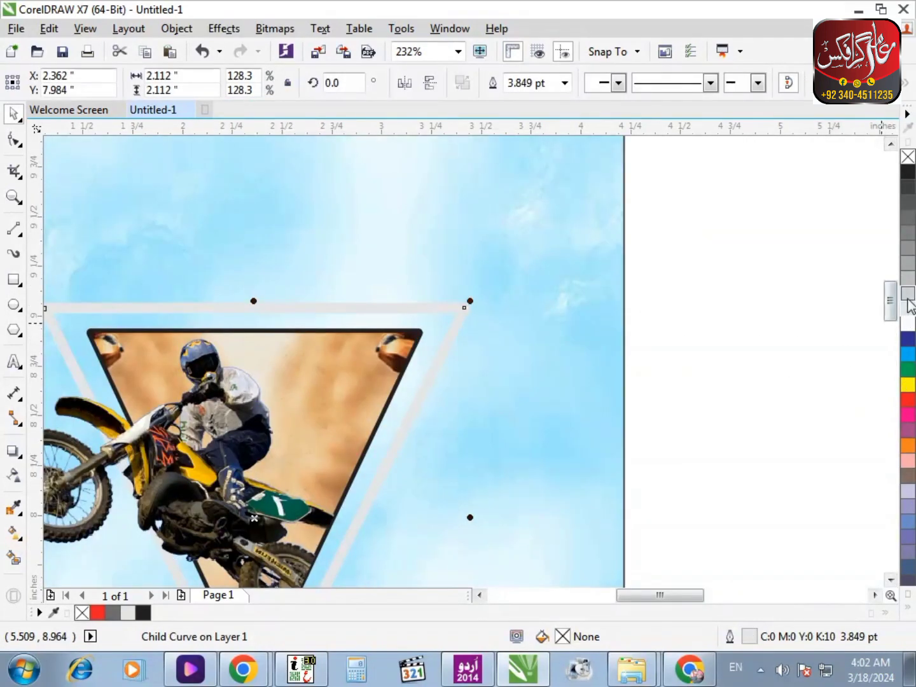
key(ctrl+z)
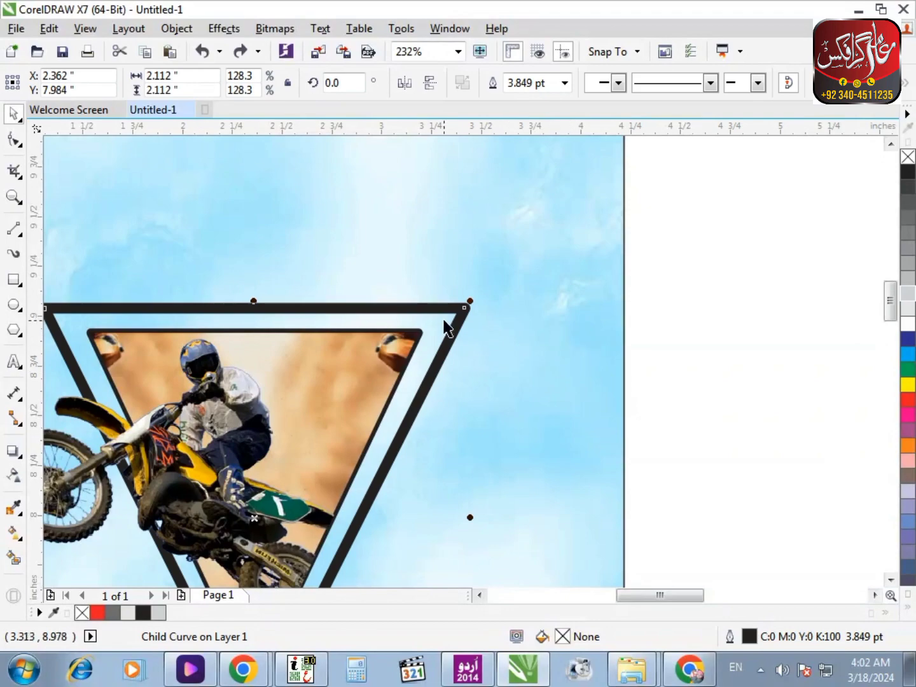
key(shift+F12)
click(470, 495)
ctrl+click(369, 375)
key(Escape)
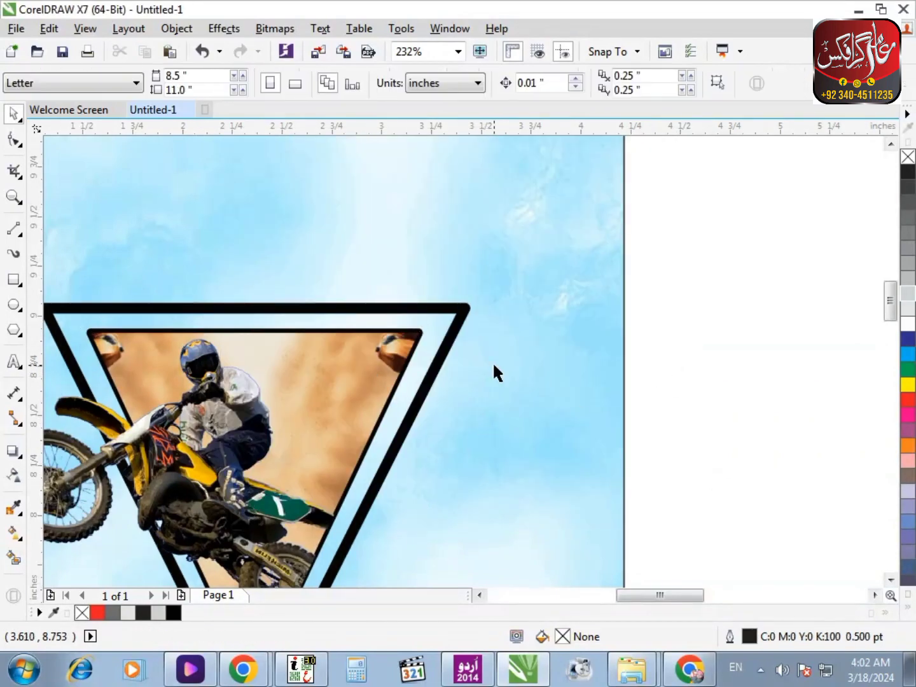
Brighten the dirt-bike rider image with the Brightness/Contrast/Intensity adjustment.
scroll(494, 365, down, 1)
key(F2)
scroll(635, 558, down, 1)
scroll(475, 553, up, 1)
key(F2)
drag(316, 362, 600, 517)
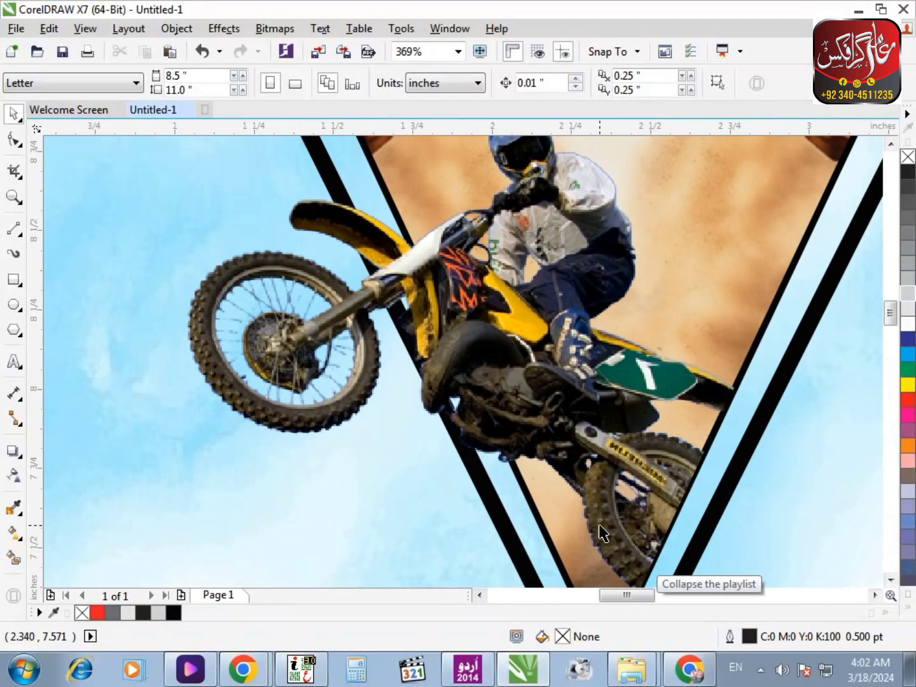
ctrl+click(376, 377)
key(ctrl+b)
drag(506, 260, 491, 452)
click(473, 572)
key(F3)
click(592, 401)
key(F3)
key(F3)
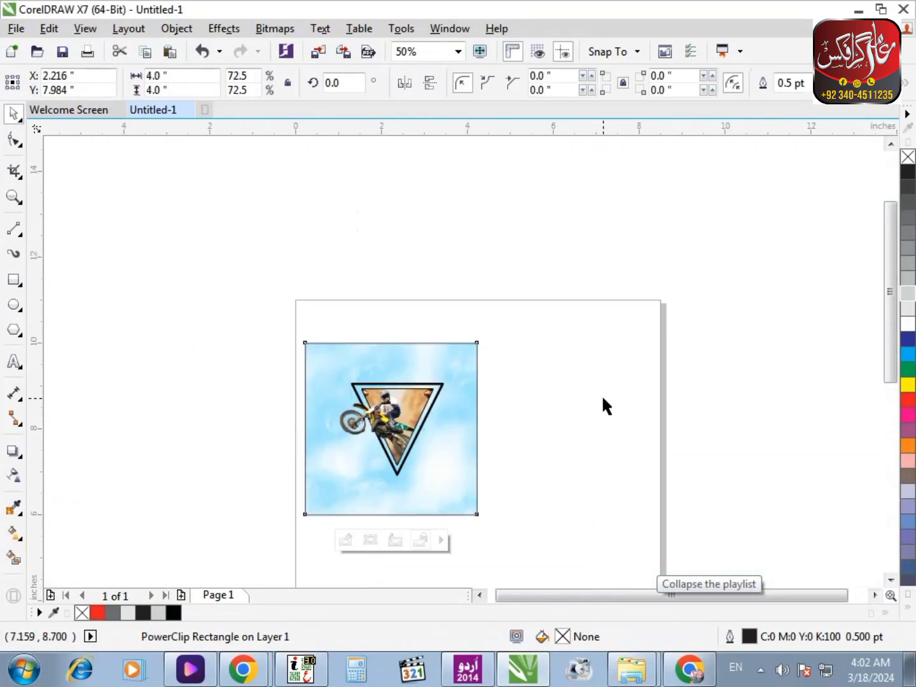
click(604, 399)
Draw an upright rectangle about 0.55 by 0.89 inches hanging from the square's top edge near its left corner.
key(F2)
drag(242, 260, 485, 532)
click(528, 385)
click(757, 514)
key(F2)
drag(318, 218, 656, 437)
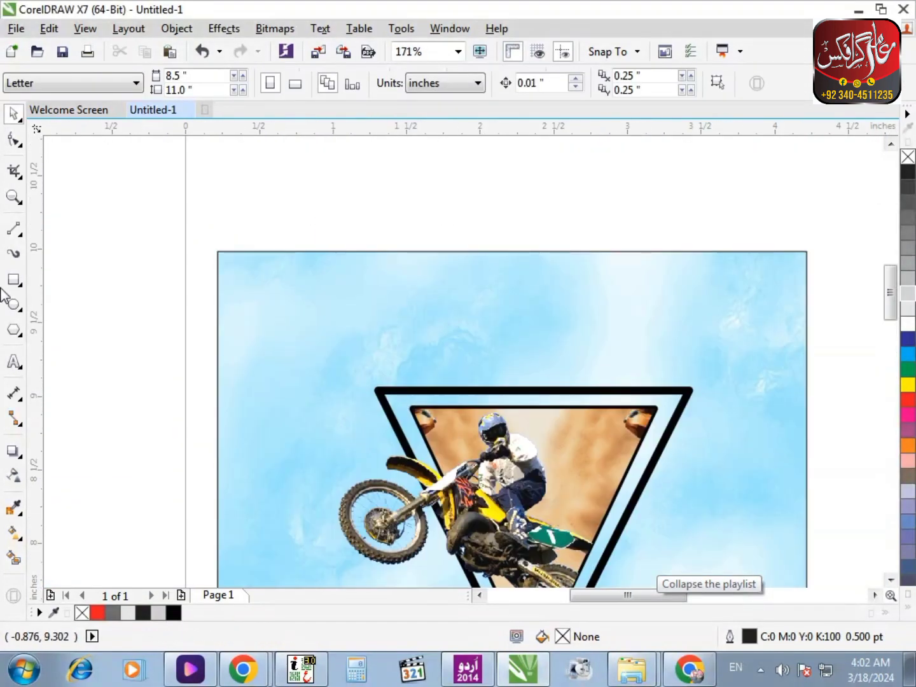
click(20, 256)
drag(237, 252, 318, 382)
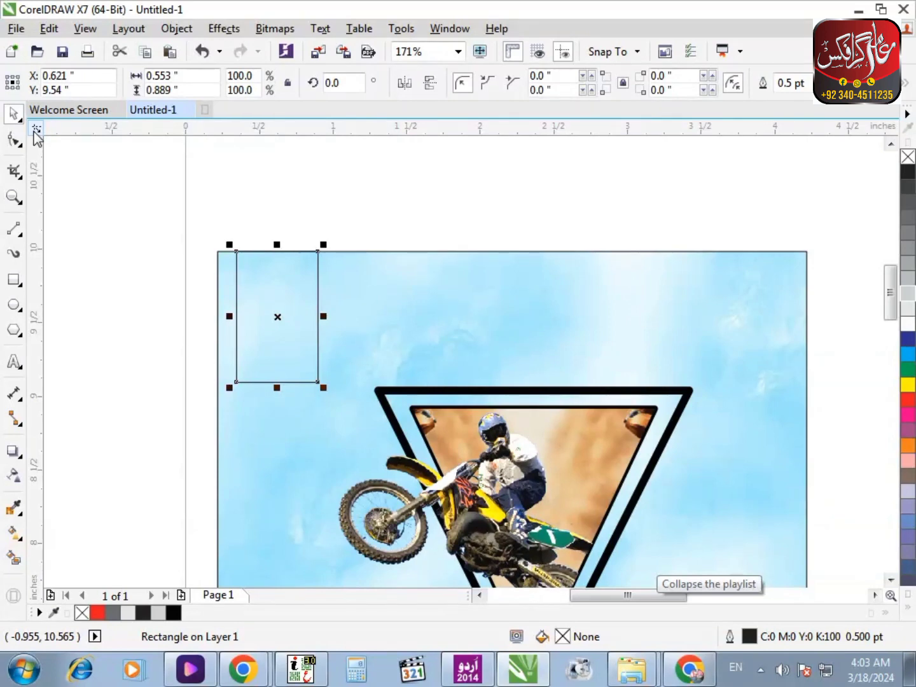
Convert the rectangle to curves and pull a new node in its bottom edge upward into a V-shaped ribbon notch.
drag(159, 207, 176, 249)
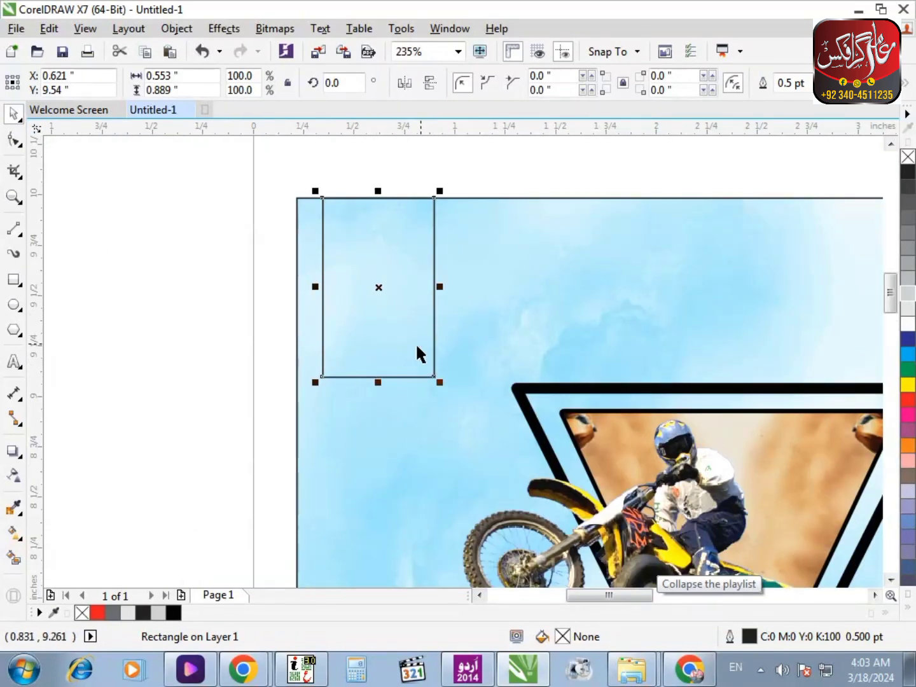
key(ctrl+q)
double_click(375, 376)
drag(374, 377, 375, 326)
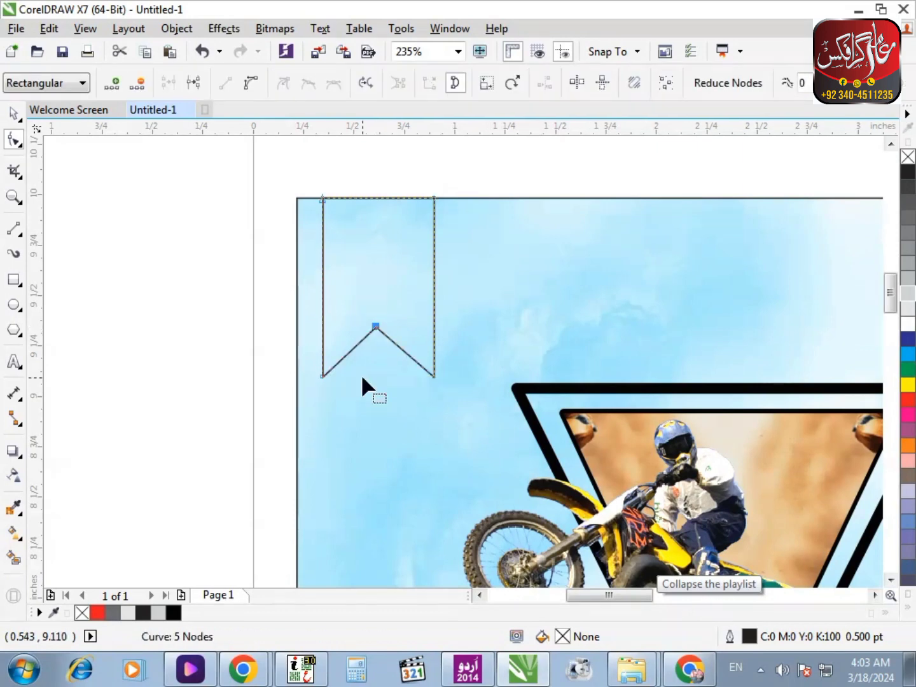
Stretch the ribbon shape downward to about 1.31 inches tall.
key(space)
drag(380, 397, 381, 471)
click(274, 356)
Draw a short vertical guide line and align it to the ribbon's horizontal centre, across the notch.
key(F3)
key(F2)
drag(356, 244, 606, 476)
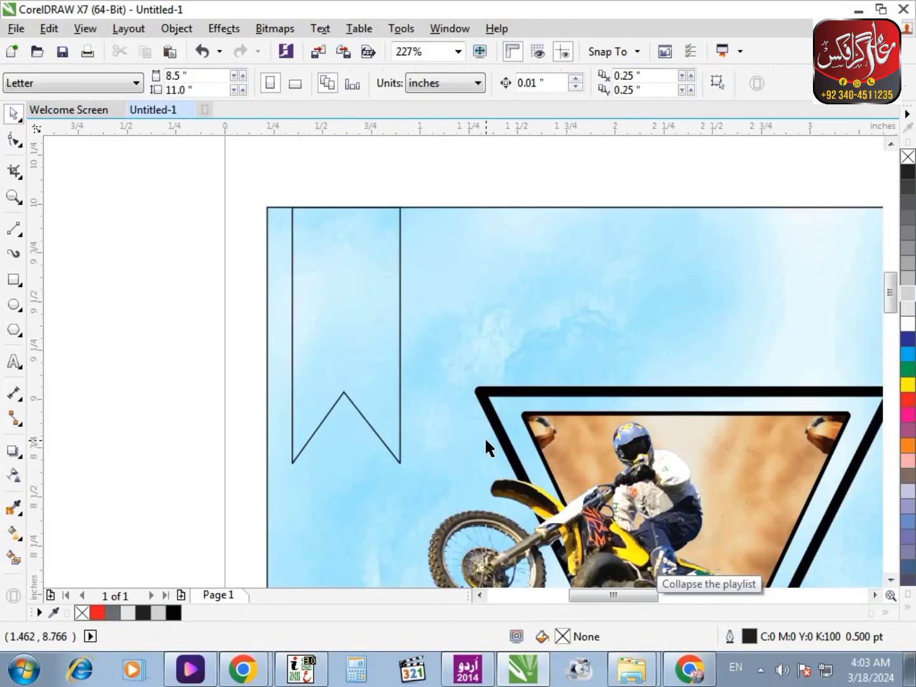
click(347, 402)
click(356, 409)
key(F2)
drag(210, 358, 528, 455)
click(14, 228)
drag(106, 274, 106, 398)
click(12, 115)
shift+click(330, 414)
key(c)
click(165, 415)
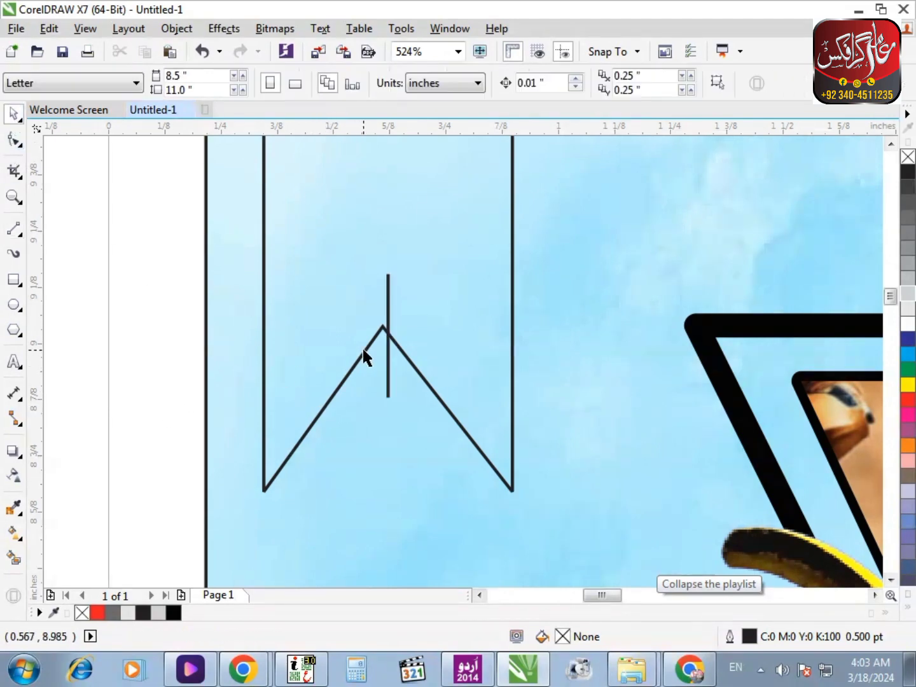
Move the ribbon's notch node sideways onto the vertical guide line so that the notch is centred.
click(358, 365)
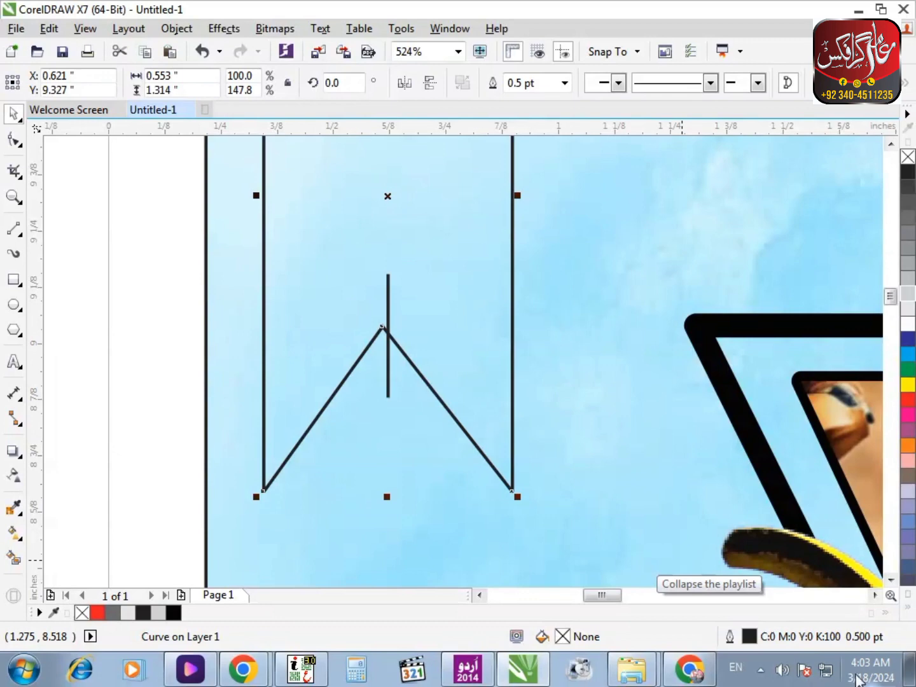
key(F2)
drag(244, 206, 634, 439)
click(14, 139)
drag(356, 368, 361, 369)
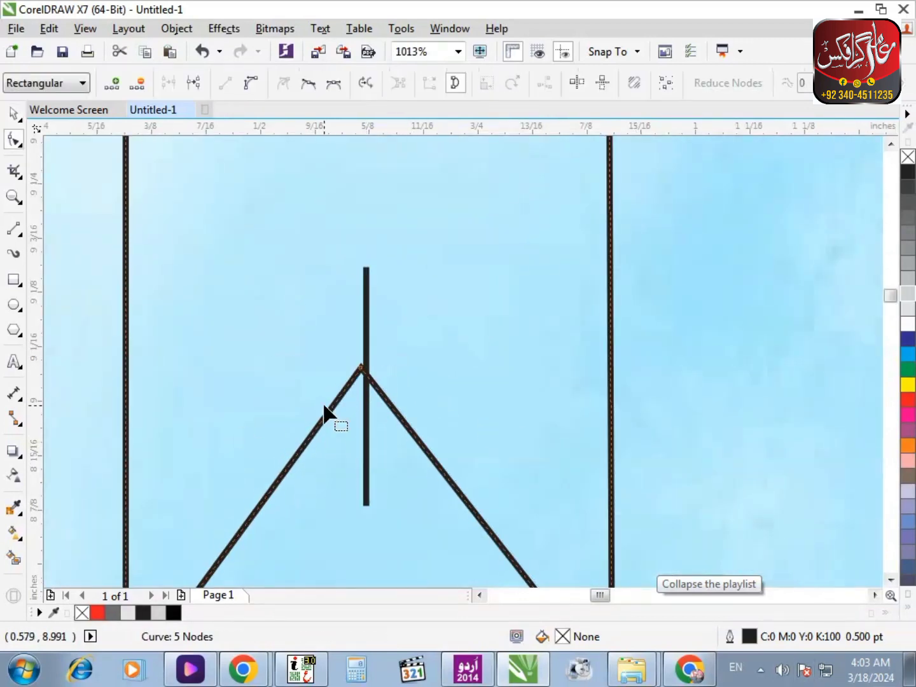
key(F2)
drag(312, 324, 459, 410)
drag(338, 358, 359, 360)
Delete the vertical guide line at the ribbon's notch.
scroll(320, 368, down, 4)
key(F2)
drag(120, 248, 648, 522)
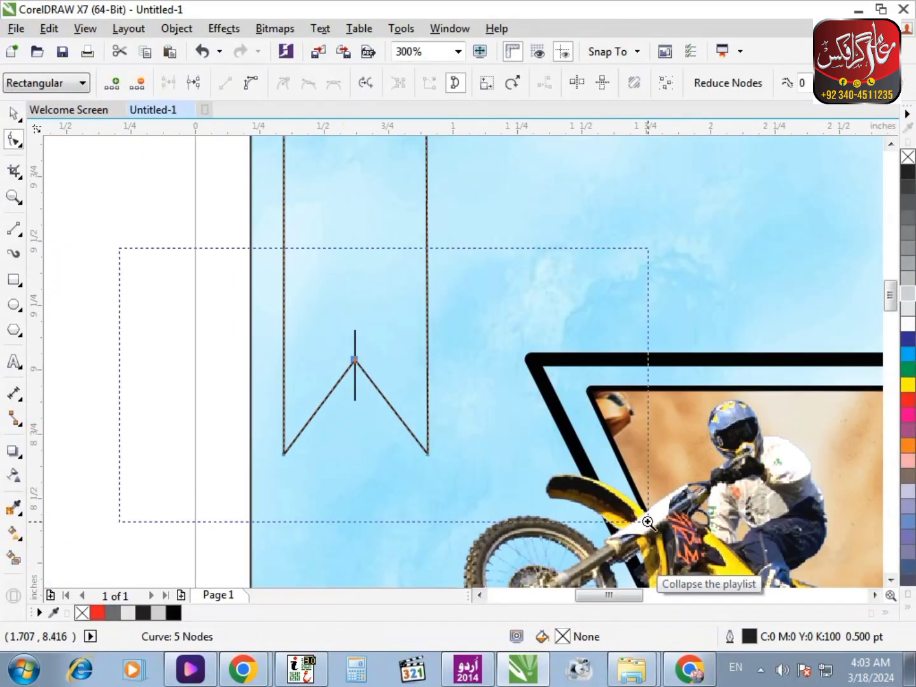
click(18, 116)
click(423, 287)
key(Delete)
Shorten the ribbon from its lower end to about 1.175 inches tall.
scroll(390, 322, down, 3)
click(387, 319)
key(F2)
drag(352, 209, 512, 390)
drag(249, 244, 443, 493)
key(F2)
drag(286, 201, 505, 508)
drag(417, 524, 417, 497)
Fill the ribbon with teal C79 M8 Y36 K0 and remove its outline.
key(F2)
click(248, 391)
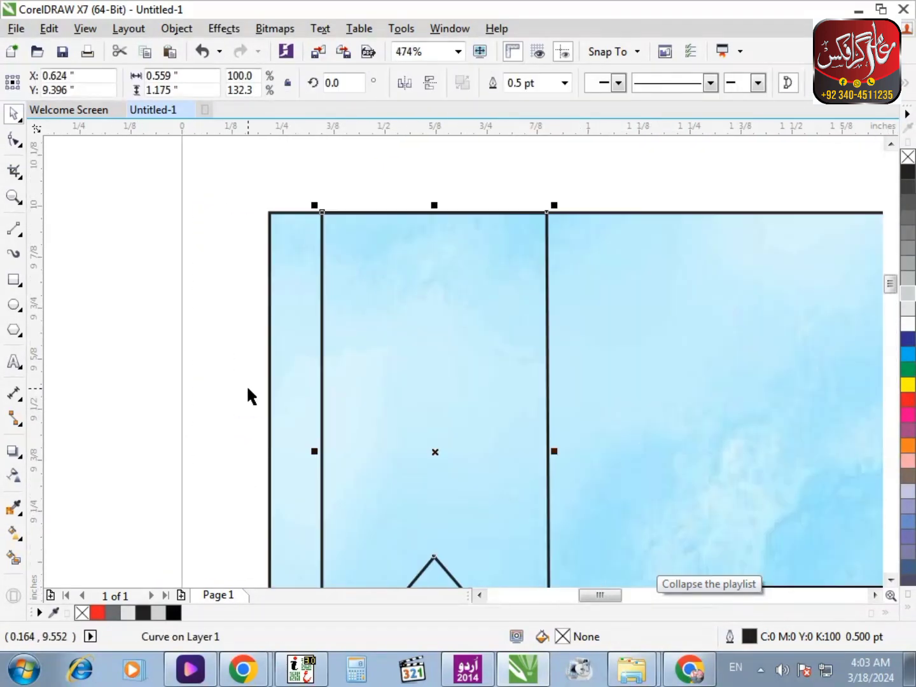
key(shift+F11)
click(353, 341)
click(314, 306)
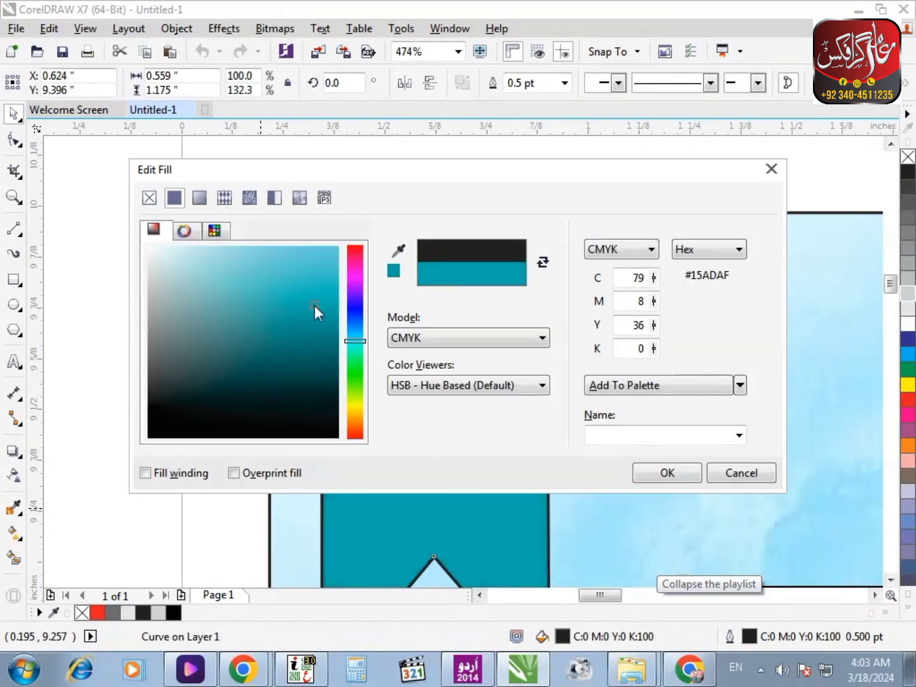
click(646, 480)
right_click(82, 611)
click(191, 496)
Examine the teal ribbon's notch and its placement on the square.
scroll(335, 420, down, 3)
click(394, 426)
scroll(477, 318, down, 1)
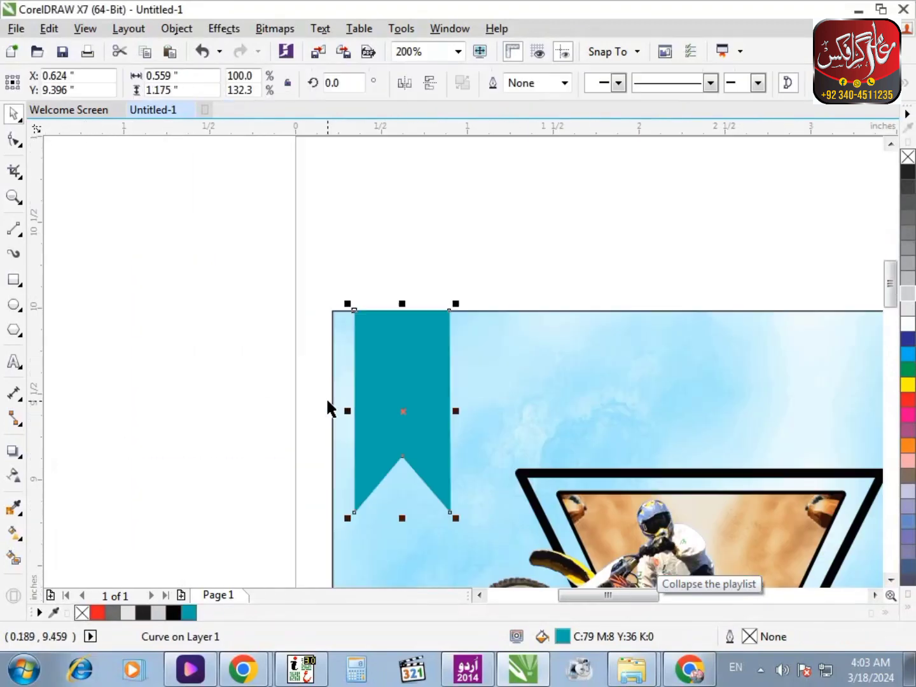
key(F2)
drag(240, 358, 638, 585)
click(224, 435)
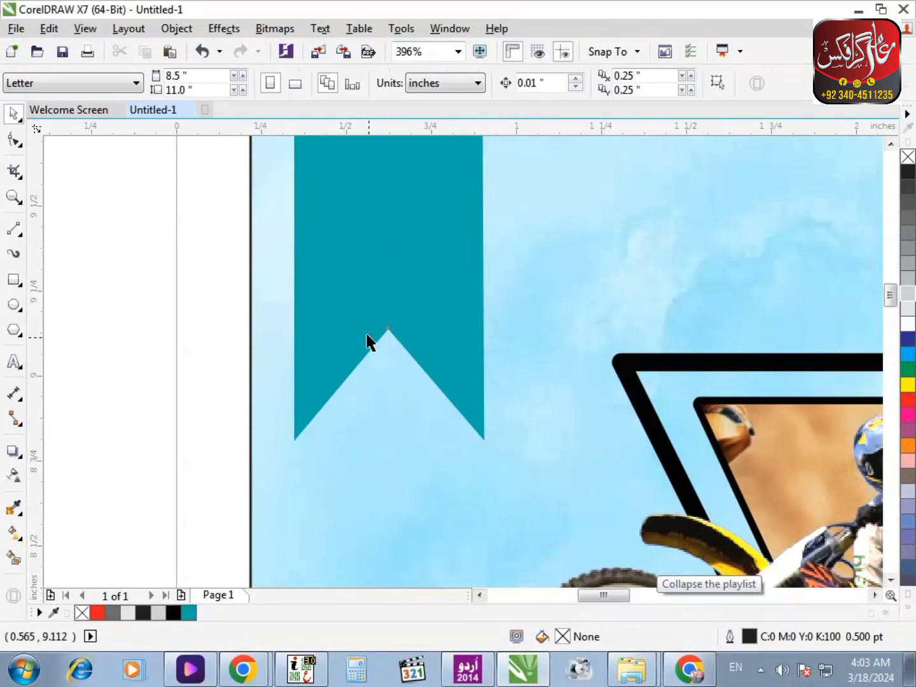
click(368, 337)
scroll(372, 422, down, 1)
key(F2)
drag(194, 495, 527, 169)
click(192, 313)
Switch to Chrome and search Google for "location icon" in a new tab.
click(245, 670)
click(235, 601)
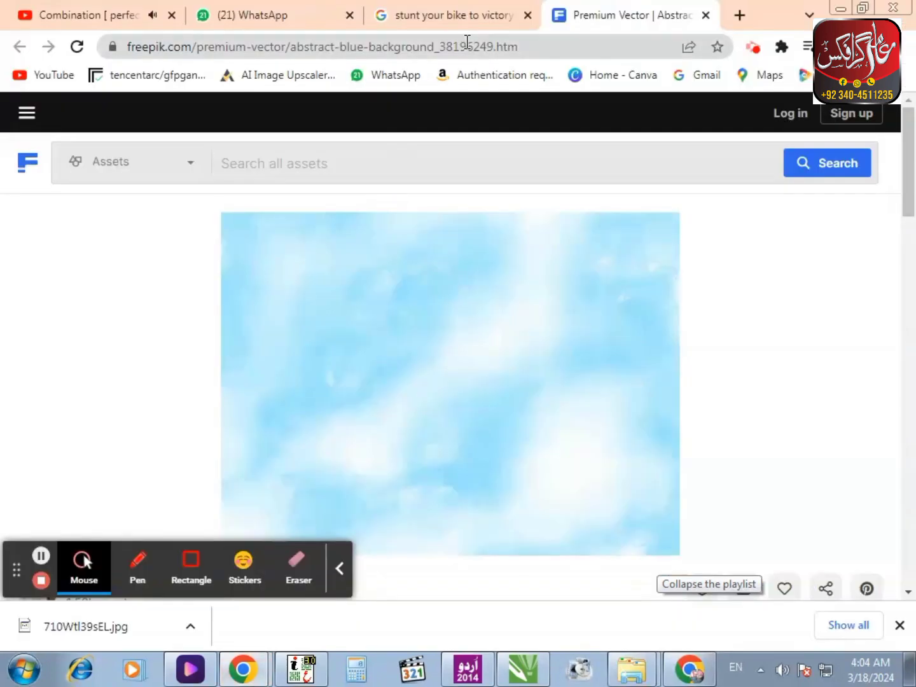
click(738, 15)
text(location icon)
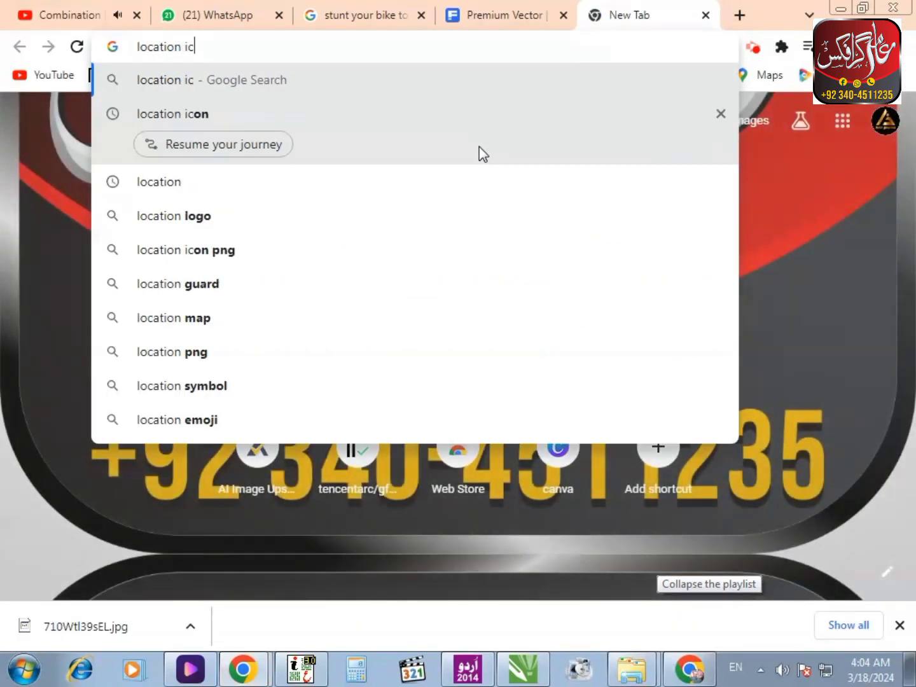
key(Return)
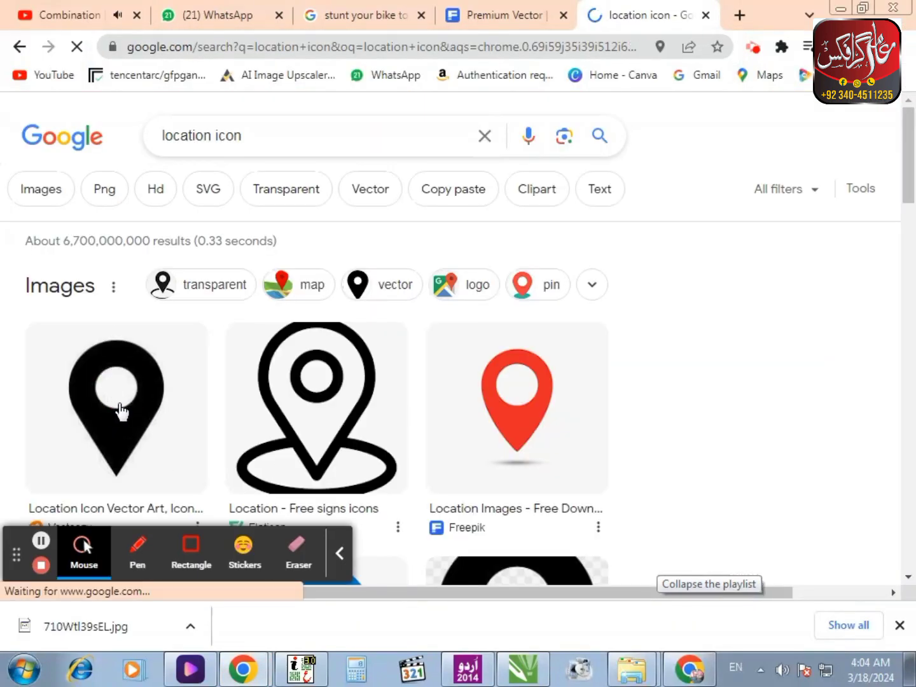
Copy the solid black location pin image from the Vecteezy result.
click(121, 411)
right_click(732, 352)
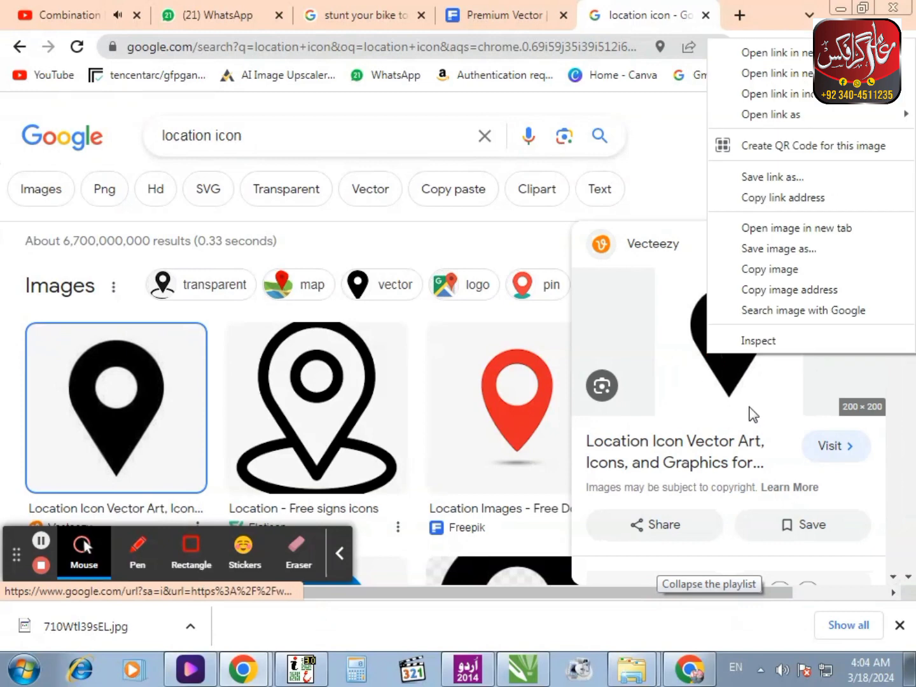
click(755, 269)
Switch back to CorelDRAW, paste the pin image and place it beside the square's left edge.
click(523, 669)
right_click(248, 335)
click(328, 451)
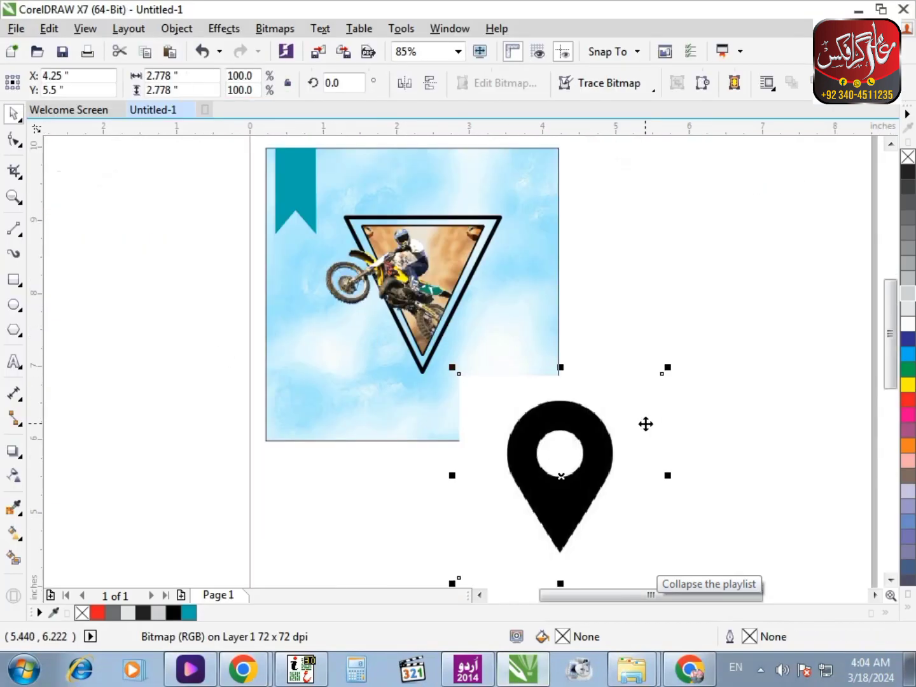
drag(646, 425, 254, 233)
Trace the pin bitmap into vector shapes and delete the original bitmap.
click(604, 85)
click(598, 106)
click(198, 275)
mouse_move(207, 272)
mouse_down()
mouse_move(82, 358)
mouse_move(177, 229)
mouse_up()
key(Delete)
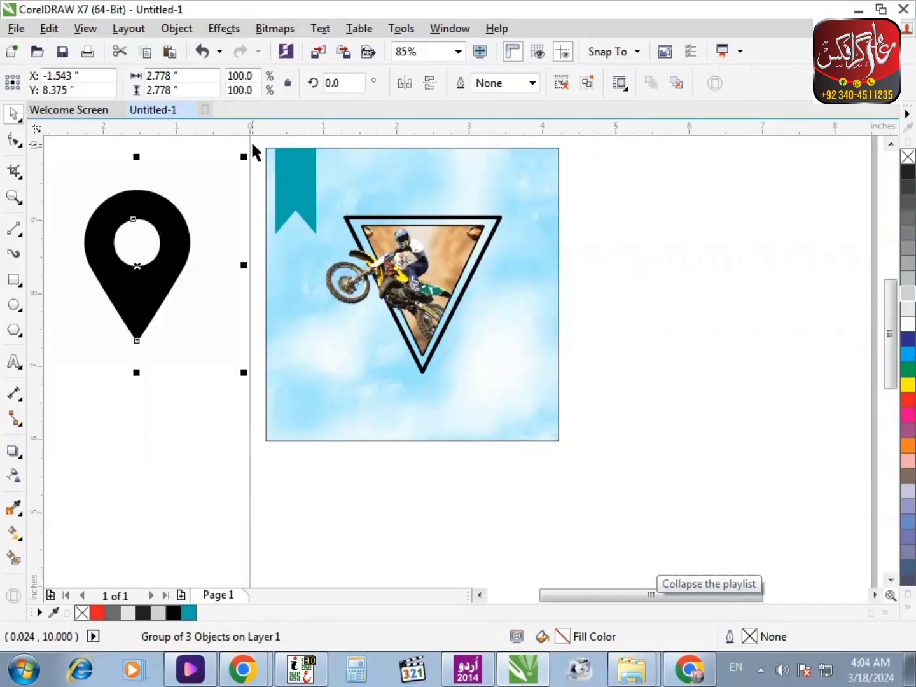
Scale the traced pin down to 55.4%, move it closer to the square and ungroup it.
drag(244, 157, 197, 203)
drag(176, 256, 208, 222)
key(ctrl+u)
click(226, 320)
click(141, 197)
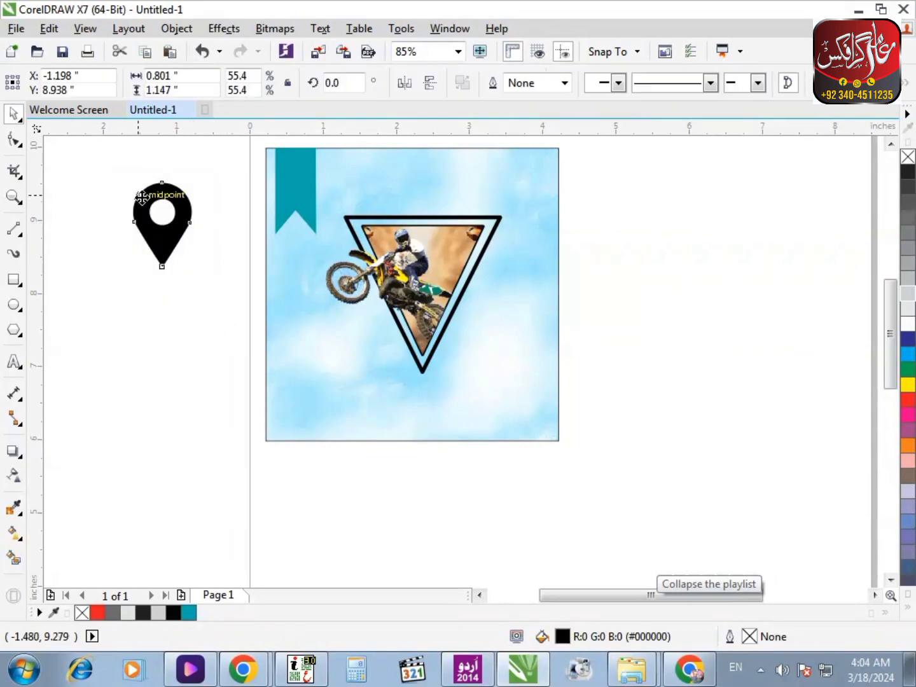
Cut the inner circle out of the pin, making a single curve with an open hole.
key(F2)
drag(119, 172, 272, 268)
shift+click(333, 356)
click(569, 83)
click(486, 363)
scroll(434, 320, down, 2)
drag(344, 421, 453, 204)
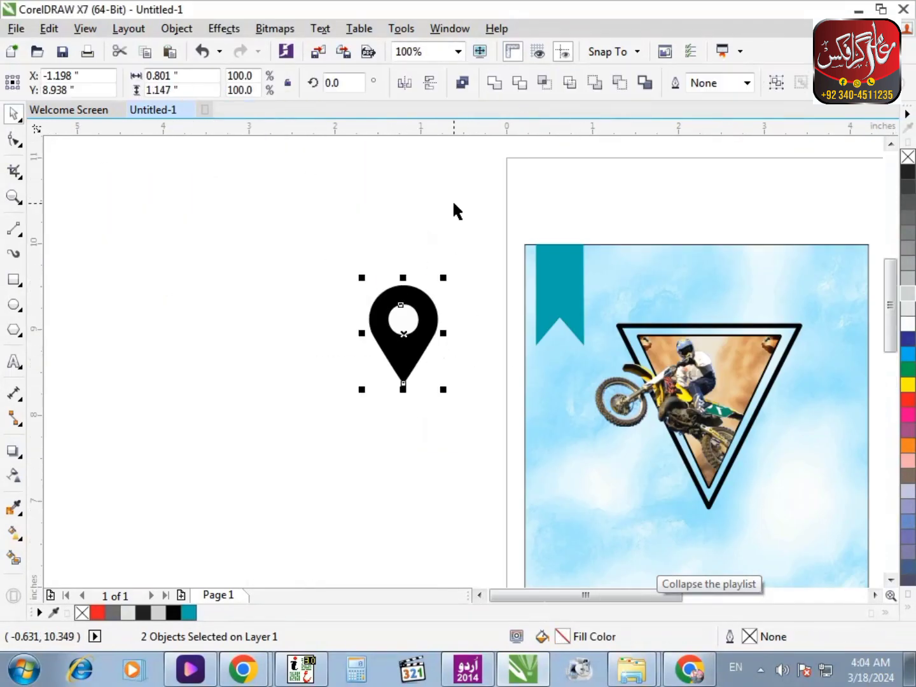
click(495, 90)
click(460, 181)
Move the pin onto the upper part of the teal ribbon and scale it down to about 0.219 by 0.313 inches.
drag(410, 371, 553, 319)
key(F2)
drag(460, 191, 786, 339)
drag(363, 277, 352, 342)
drag(273, 410, 298, 352)
Draw a circle about 0.055 inches across at the pin's tip and centre it horizontally on the pin.
key(F2)
drag(255, 254, 465, 431)
scroll(395, 350, down, 1)
key(F2)
drag(240, 382, 379, 455)
click(13, 304)
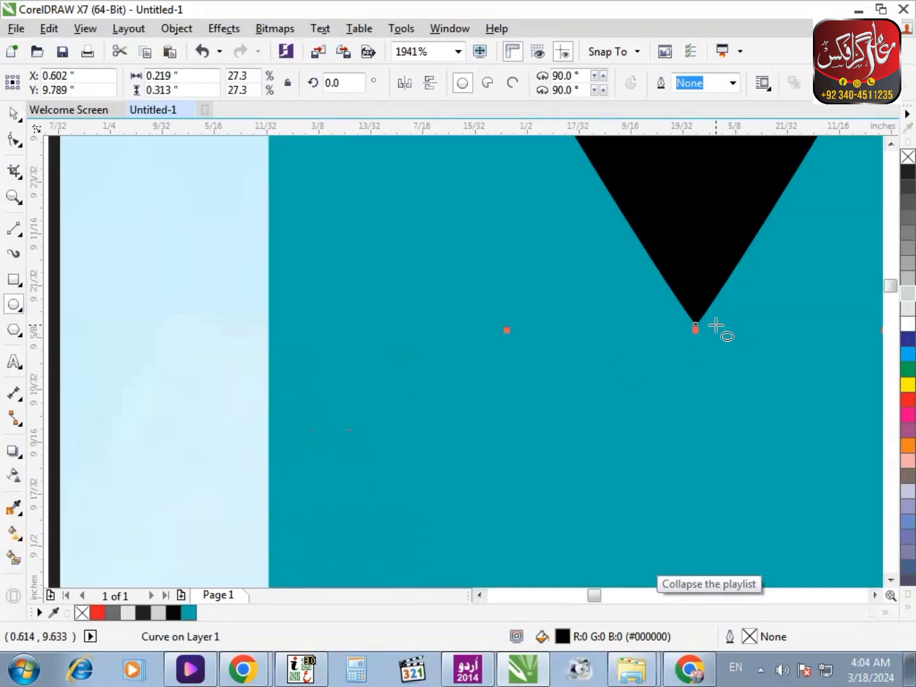
drag(710, 323, 668, 330)
scroll(674, 328, down, 1)
key(F2)
drag(588, 260, 881, 366)
shift+click(356, 286)
key(c)
scroll(662, 362, down, 2)
click(14, 113)
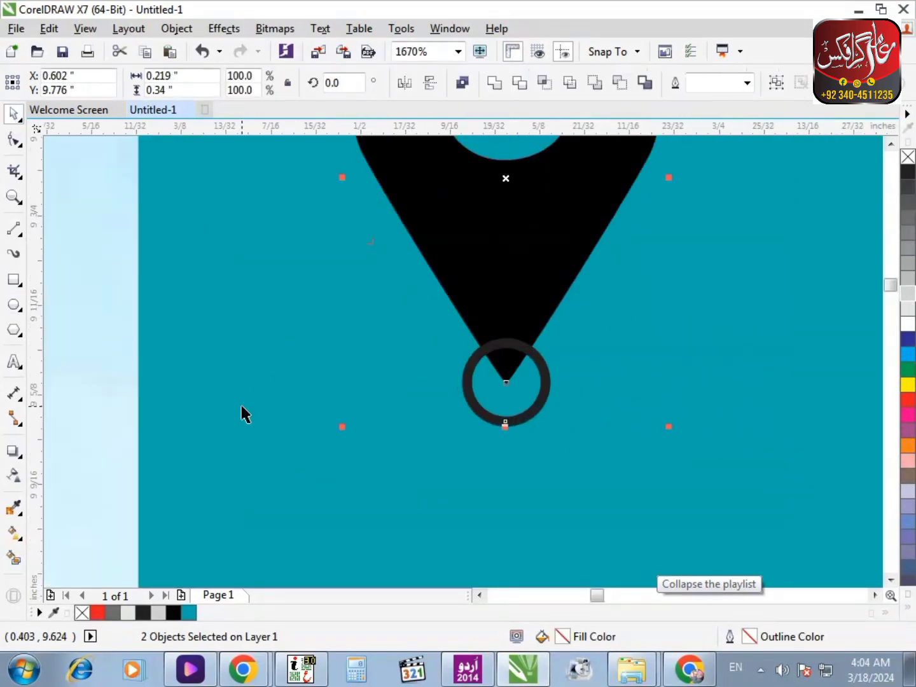
Set both the fill and the outline of the small circle at the pin's tip to 10% Black.
scroll(241, 405, down, 2)
drag(221, 353, 627, 484)
scroll(626, 471, up, 2)
click(127, 613)
right_click(127, 612)
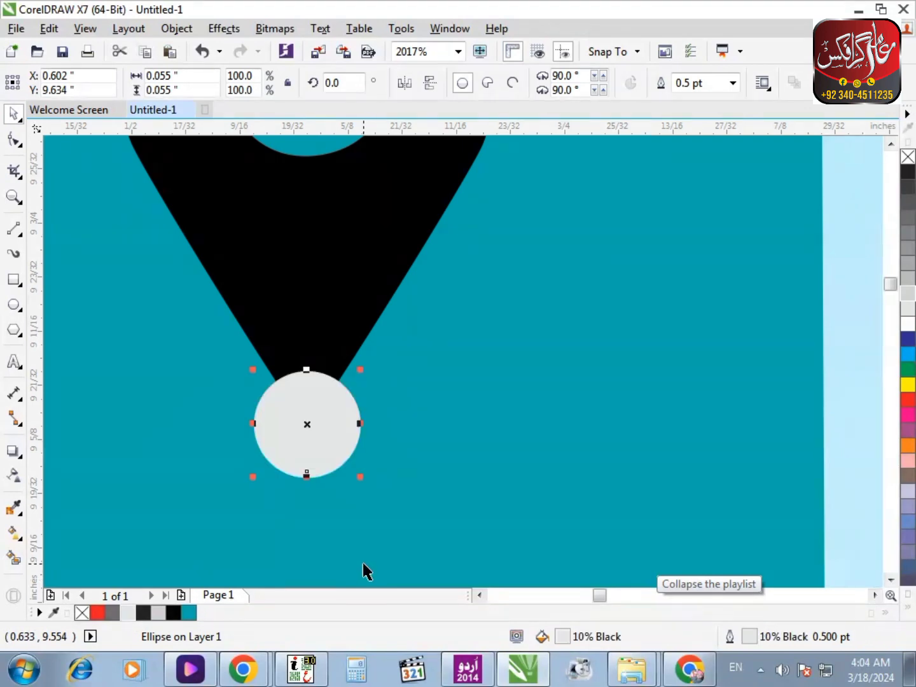
Set the fill and outline of the small circle at the pin's tip to white and convert it to a bitmap.
click(908, 324)
right_click(908, 323)
scroll(437, 295, up, 1)
click(275, 28)
click(329, 48)
Apply a Gaussian Blur to the white circle bitmap to turn it into a soft glow.
click(275, 28)
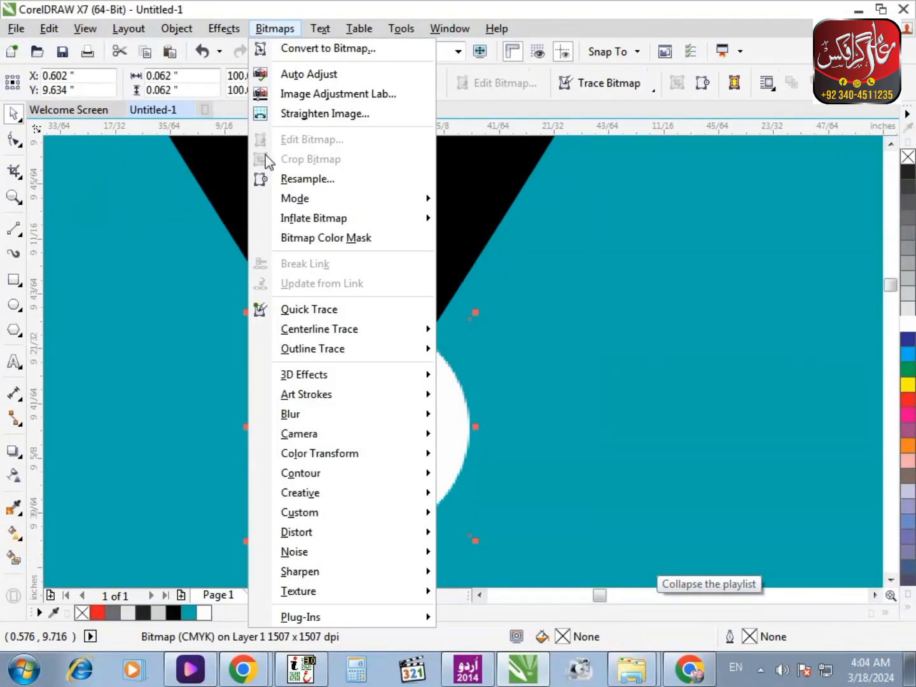
mouse_move(427, 416)
click(477, 433)
drag(408, 266, 367, 407)
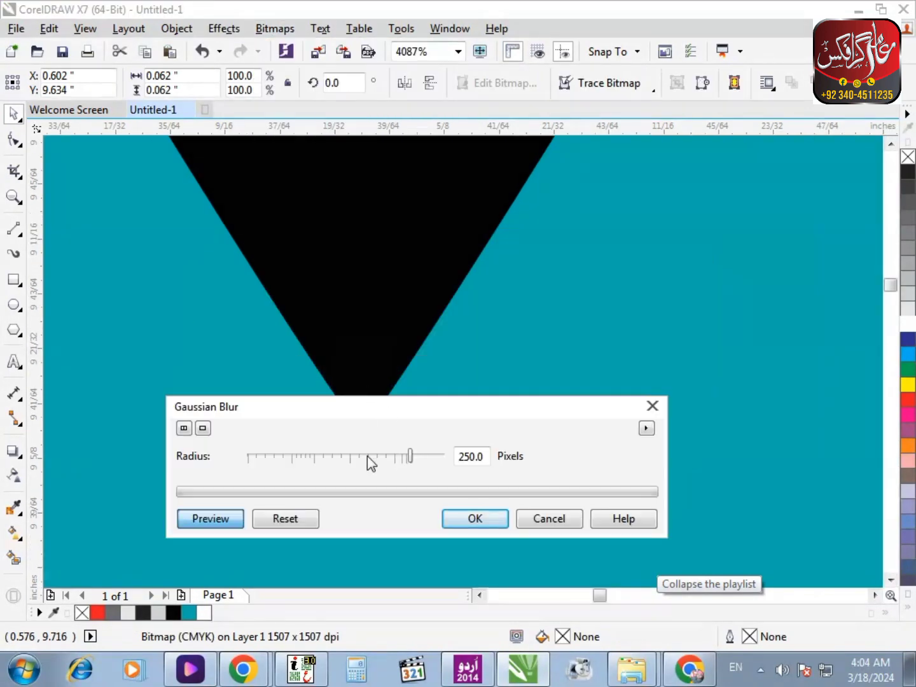
drag(410, 455, 267, 455)
click(310, 462)
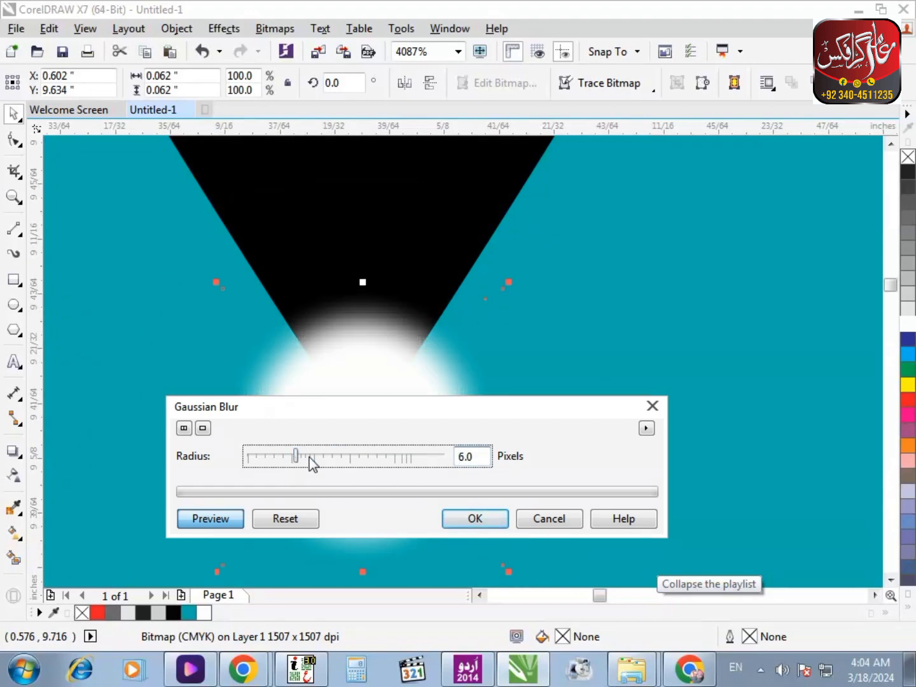
click(310, 462)
click(455, 516)
Bring the black location pin in front of the blurred white glow at its tip.
scroll(402, 465, down, 1)
click(393, 327)
scroll(392, 327, down, 2)
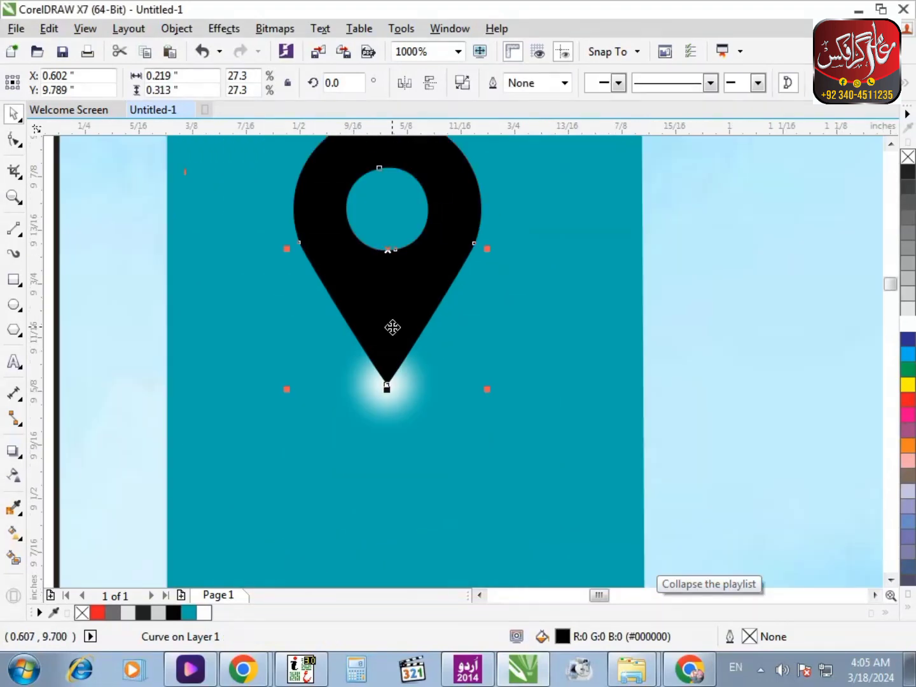
click(196, 411)
scroll(260, 414, down, 2)
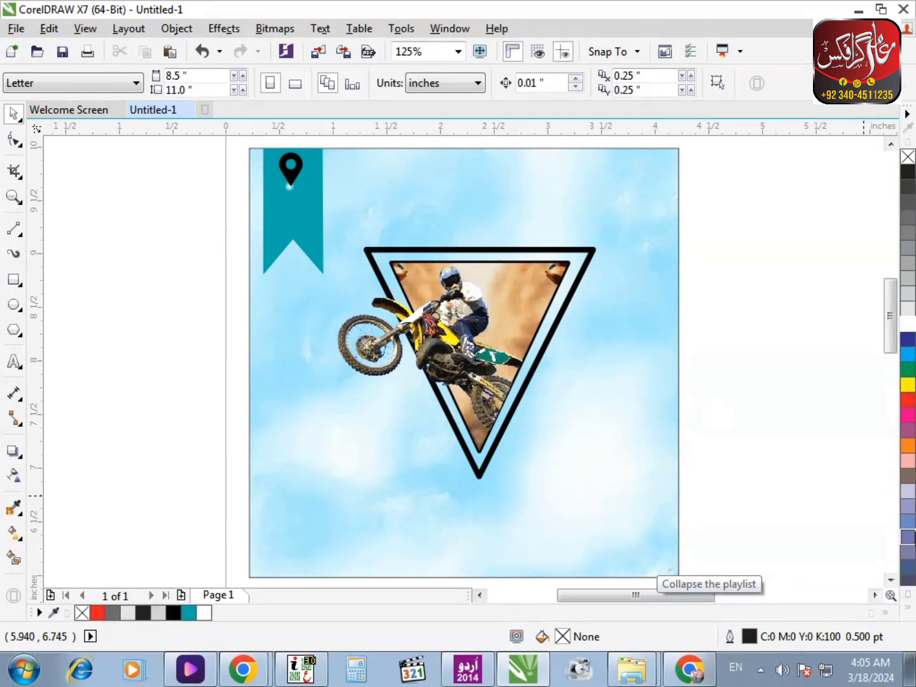
Add the artistic text "stunt your bike to victory" beside the artwork, with "victory" on a second line.
scroll(729, 563, down, 1)
click(14, 362)
key(F3)
key(F2)
drag(122, 255, 408, 408)
click(61, 314)
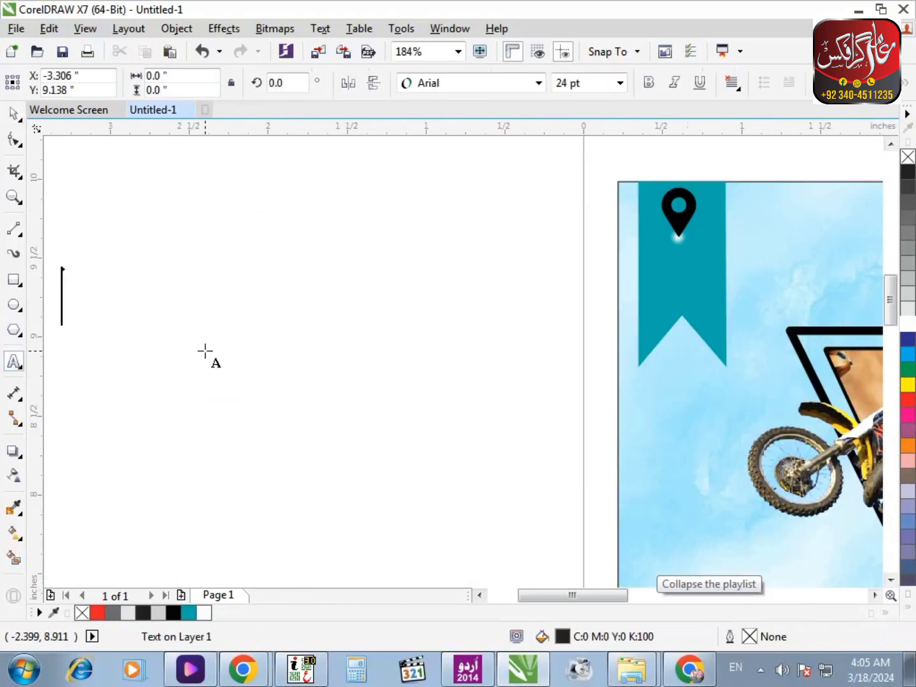
text(stunt your bike to)
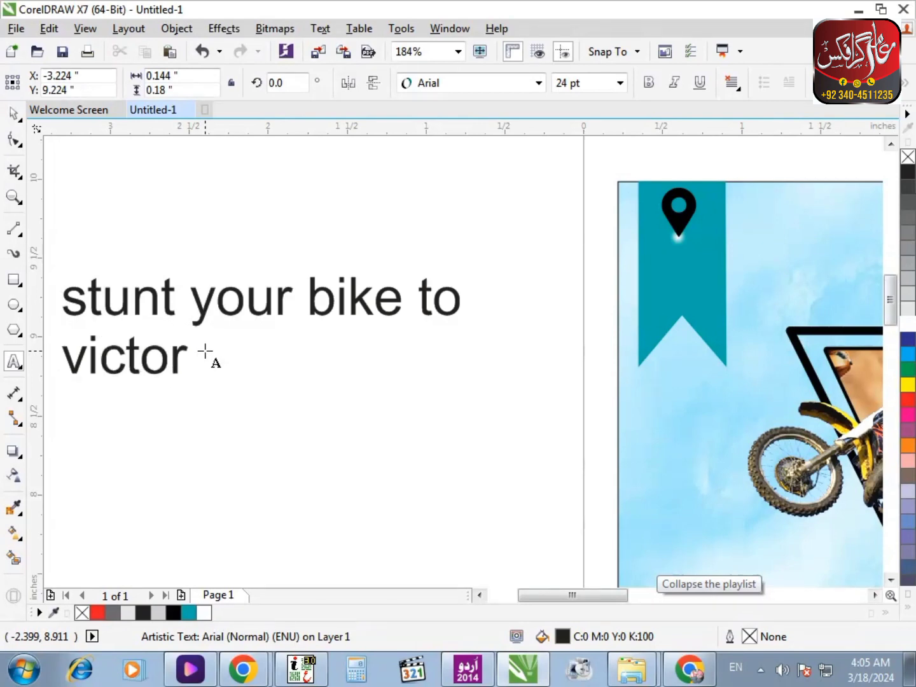
Set the font of the "stunt your bike to victory" text to Bebas.
click(538, 83)
click(438, 149)
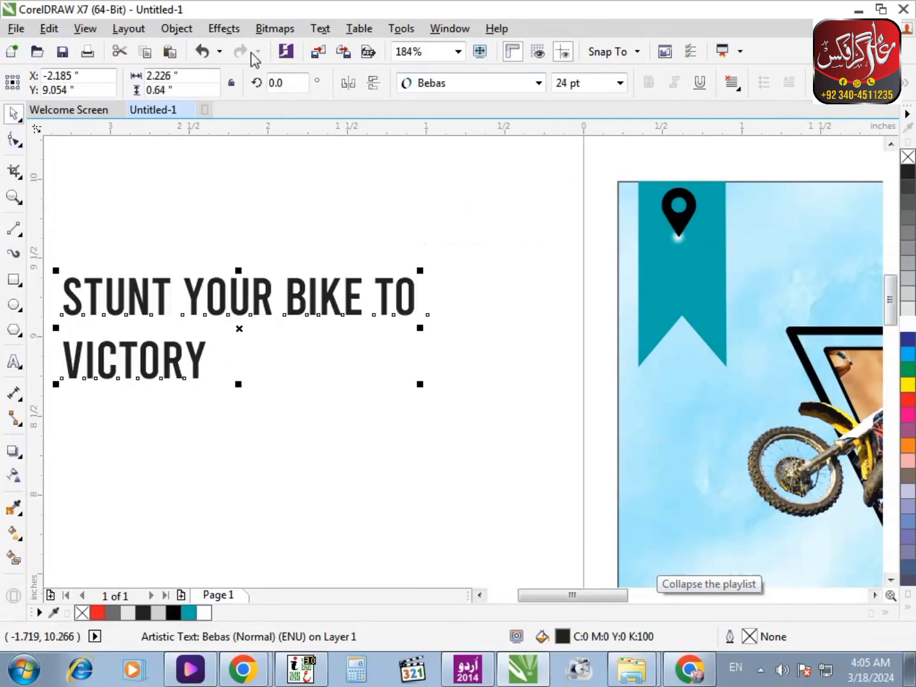
click(320, 29)
click(381, 258)
click(374, 393)
click(538, 83)
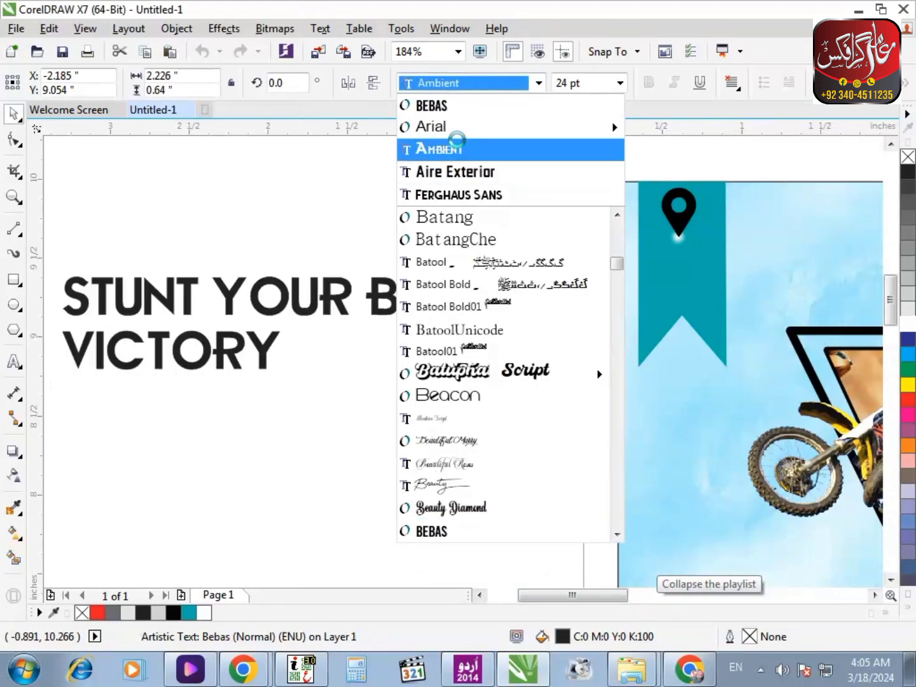
click(458, 106)
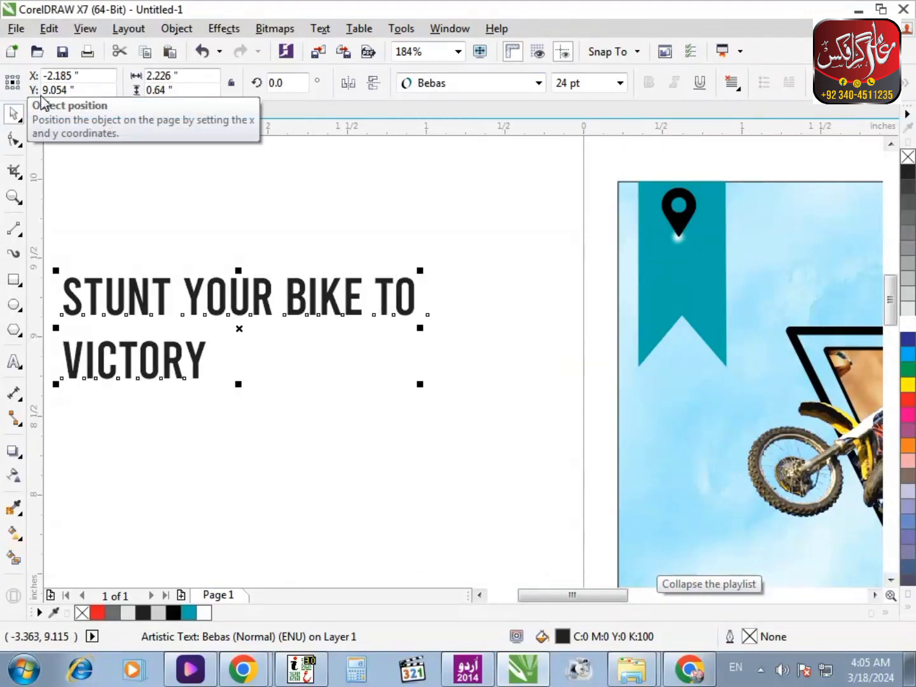
Break the headline apart into two separate lines, then enlarge VICTORY and centre both lines on each other.
key(ctrl+k)
click(191, 351)
drag(215, 385, 456, 450)
drag(489, 153, 33, 489)
key(c)
key(Escape)
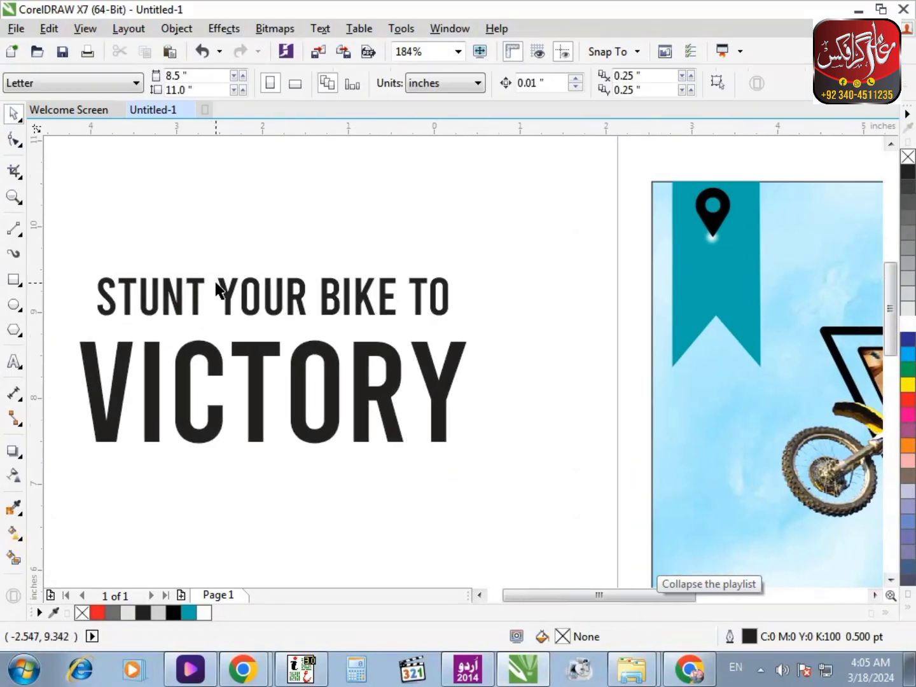
Enlarge the STUNT YOUR BIKE TO line slightly to about 2.486 inches wide.
scroll(215, 283, down, 1)
scroll(221, 265, up, 1)
click(439, 312)
drag(470, 278, 472, 276)
Move both headline lines onto the upper part of the blue background, beside the ribbon and above the triangle.
drag(496, 255, 25, 580)
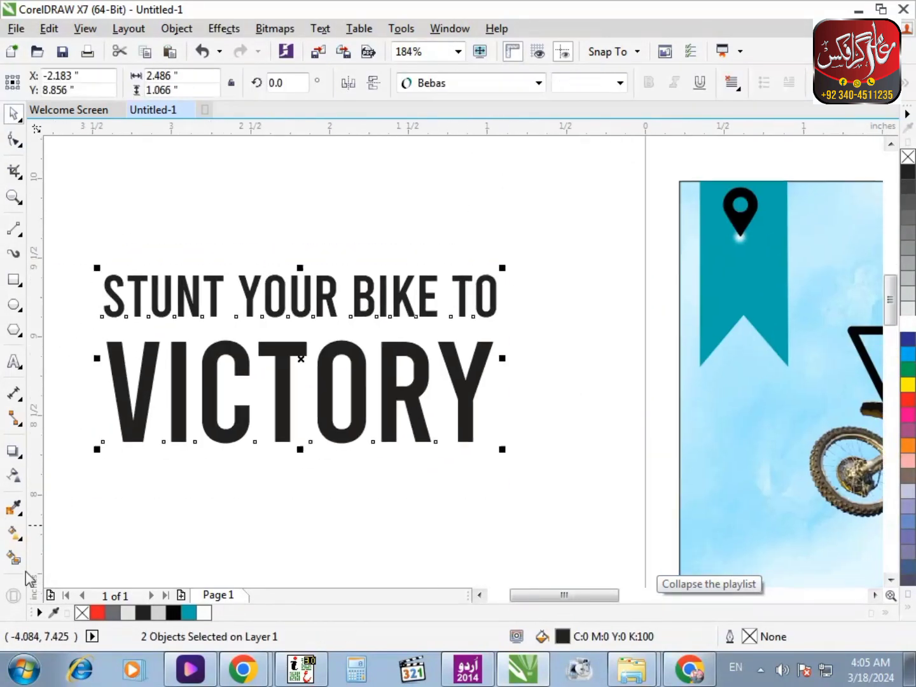
scroll(196, 326, down, 2)
drag(208, 381, 592, 326)
key(F2)
drag(421, 215, 877, 431)
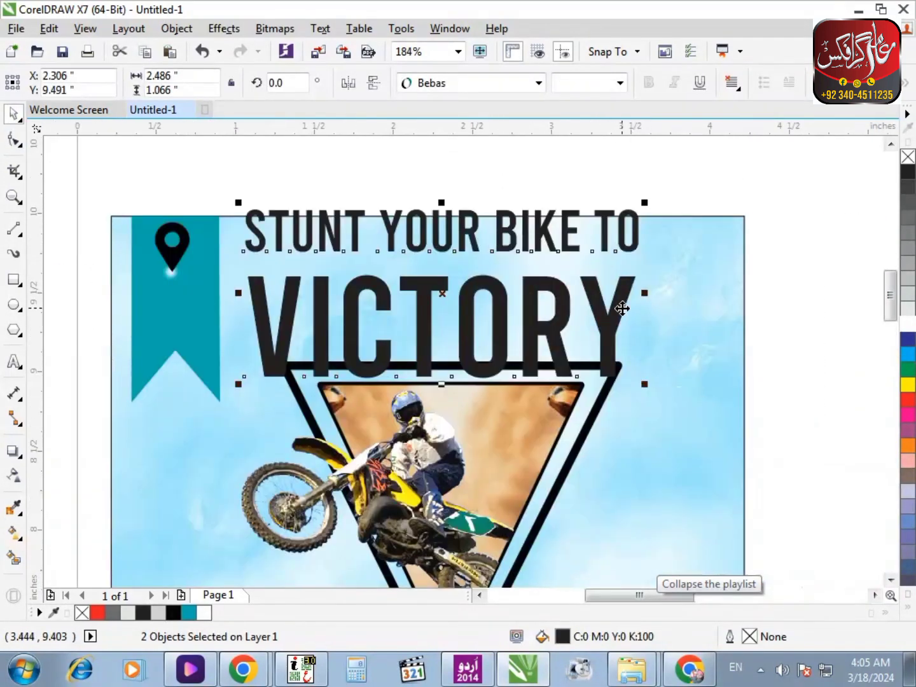
drag(617, 344, 616, 357)
Bring the triangle and rider group in front of the VICTORY text.
click(803, 324)
scroll(339, 546, down, 1)
click(466, 460)
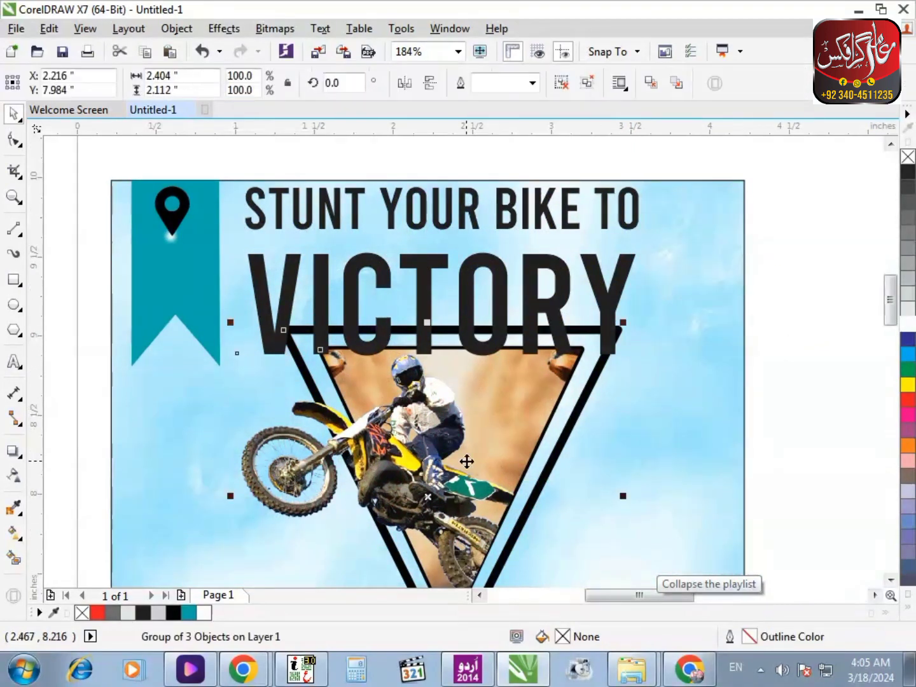
Fill the VICTORY text with white and give it a 1 pt outline in the ribbon's teal.
click(421, 289)
key(F3)
key(F2)
drag(545, 465, 236, 297)
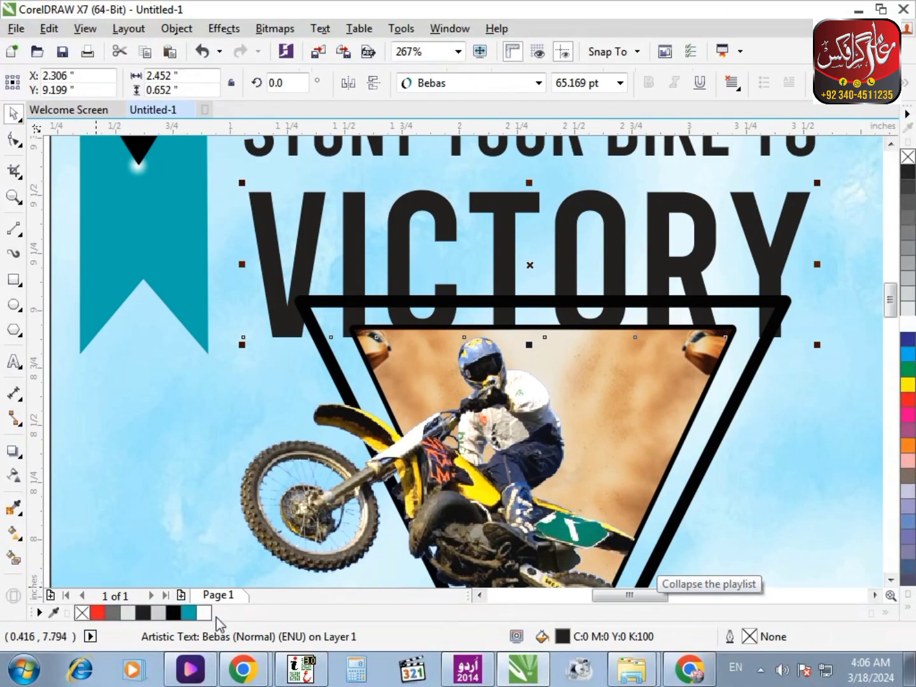
click(204, 613)
right_click(187, 612)
key(F12)
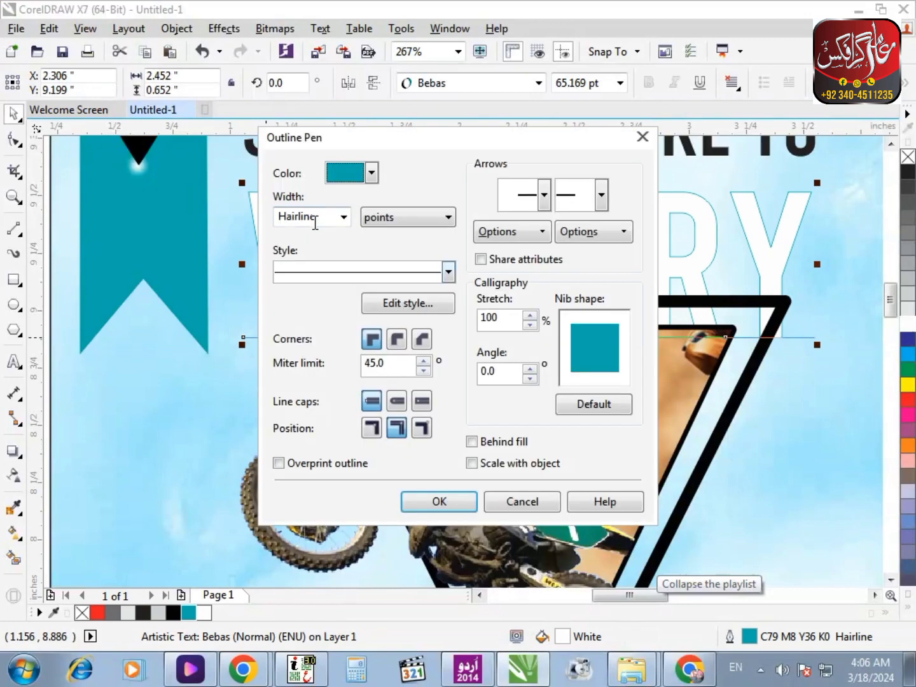
double_click(314, 220)
text(1)
key(Return)
Apply a vertical fountain fill to VICTORY from white at the top to grey (C58 M49 Y49 K16) at the bottom.
scroll(563, 310, down, 2)
key(F2)
drag(352, 373, 789, 166)
key(F2)
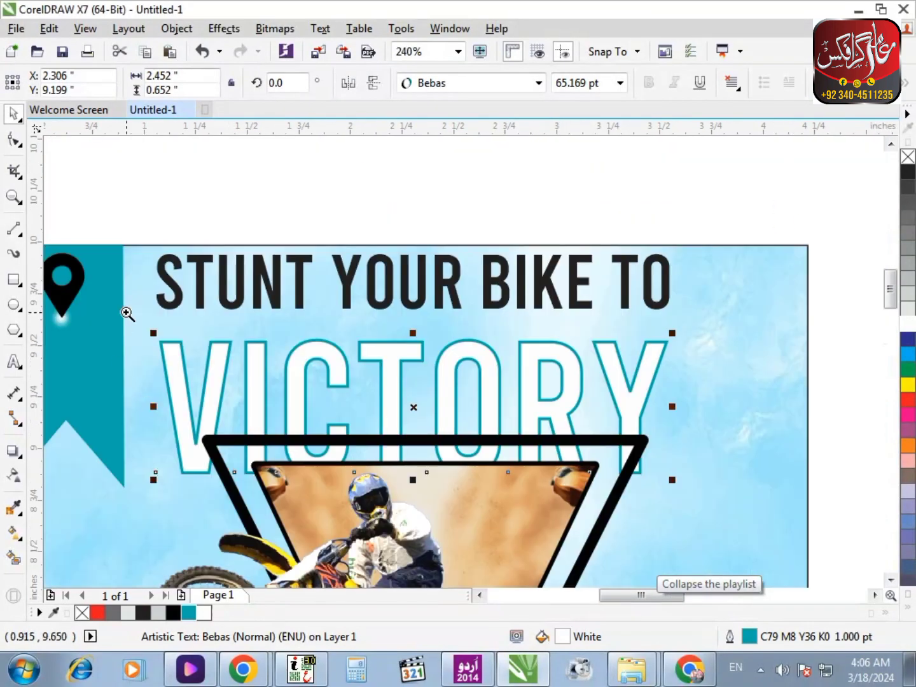
drag(126, 312, 704, 519)
click(13, 534)
click(439, 431)
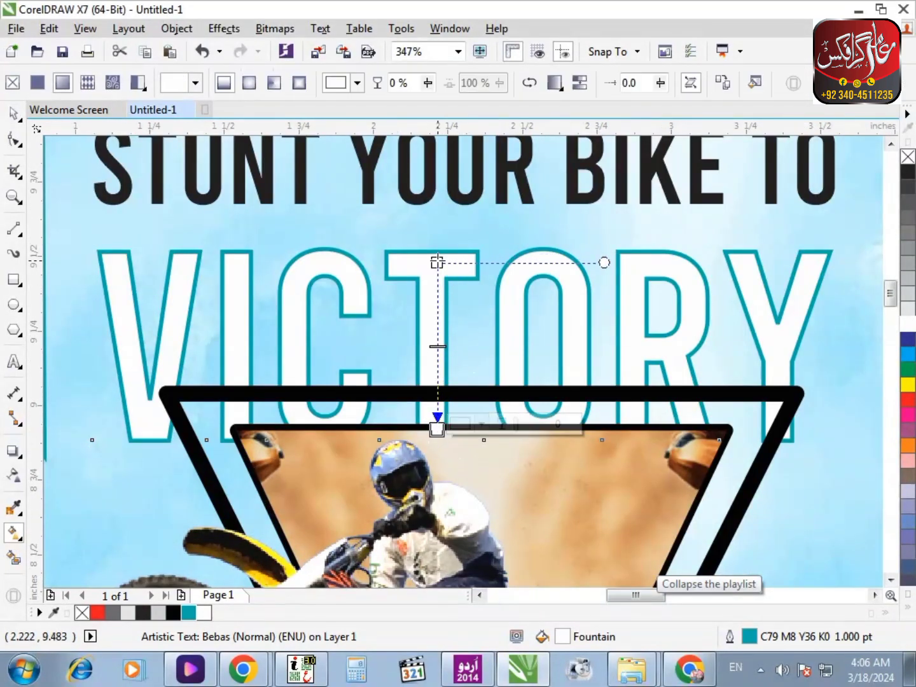
click(474, 422)
click(461, 559)
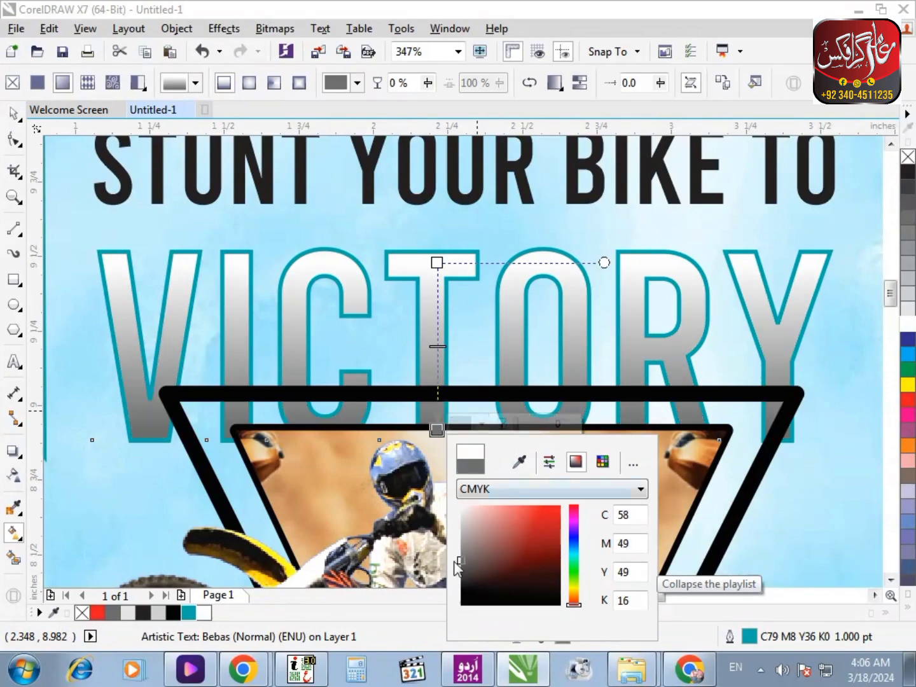
click(439, 264)
drag(437, 265, 438, 317)
Copy the outline pen, outline colour and fill from VICTORY to the STUNT YOUR BIKE TO line.
scroll(300, 348, down, 2)
key(F2)
drag(158, 405, 646, 174)
key(space)
click(213, 347)
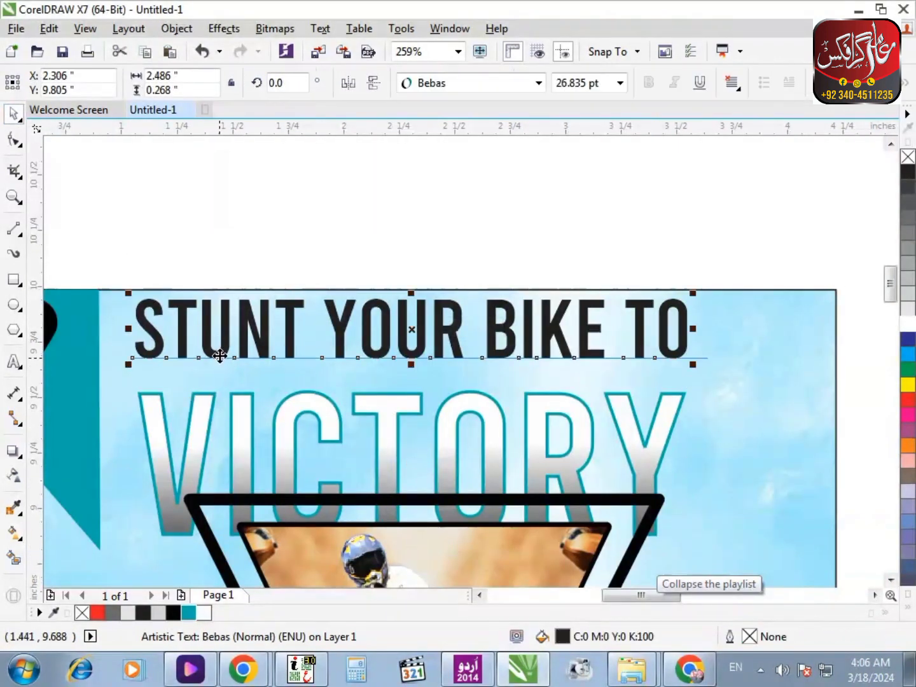
click(49, 28)
click(140, 276)
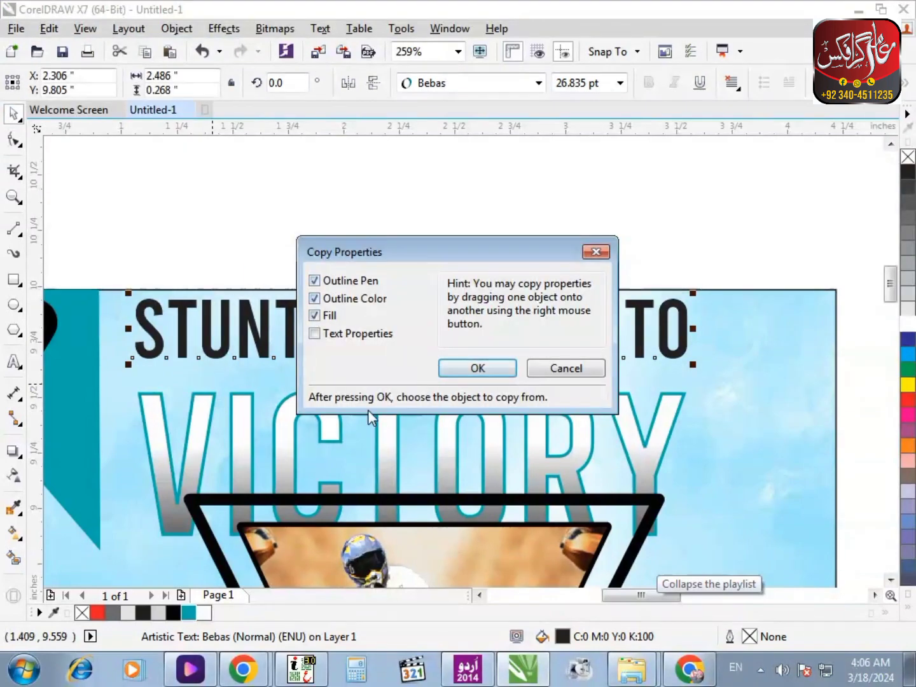
key(Return)
click(379, 415)
Move the STUNT YOUR BIKE TO line slightly closer to VICTORY and change its fill to solid white.
drag(392, 350, 396, 370)
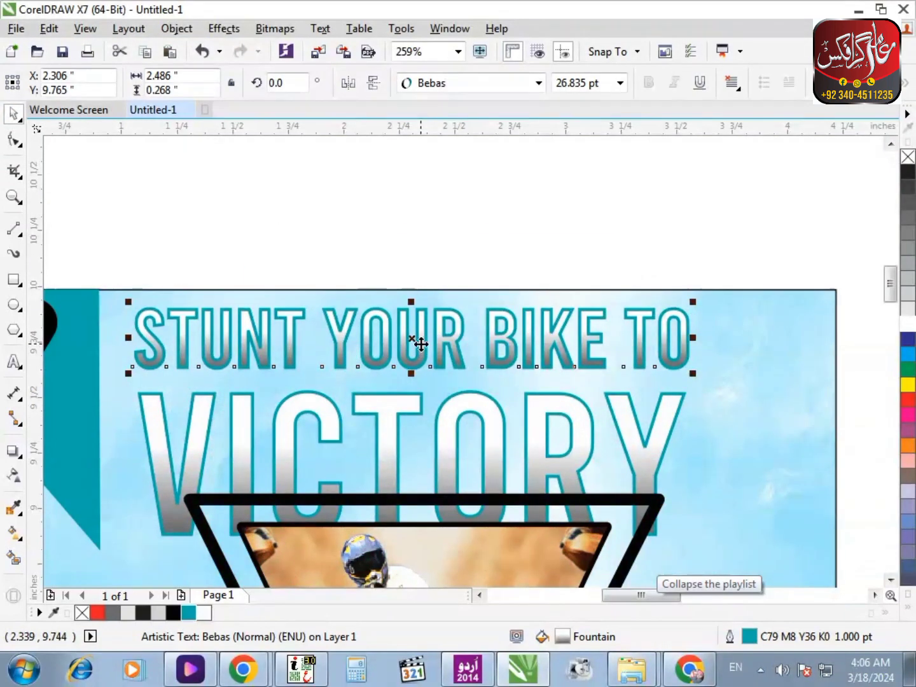
click(204, 612)
click(288, 270)
click(371, 363)
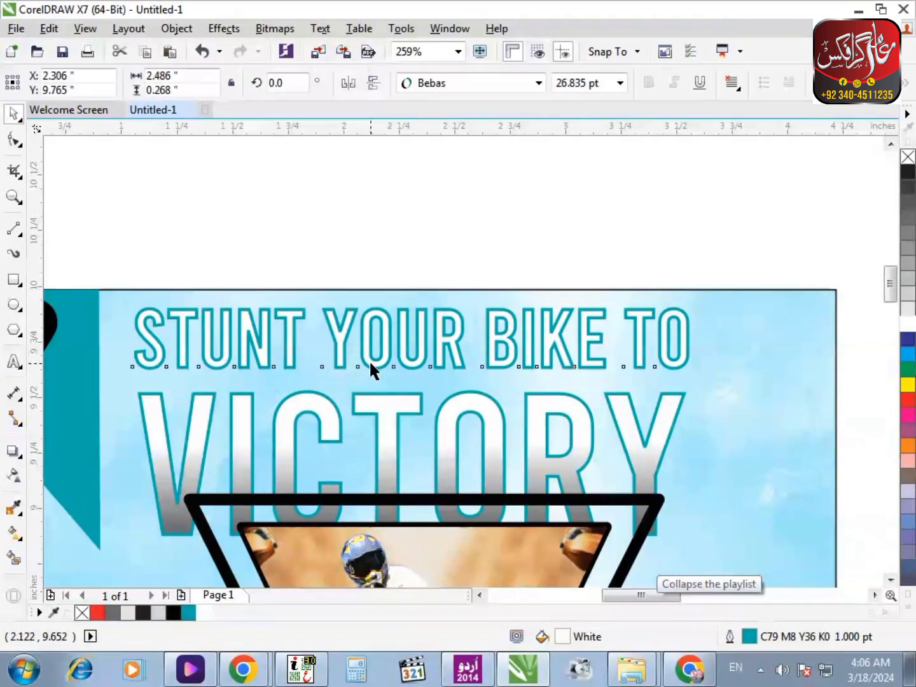
click(387, 280)
Give the outlines of both headline lines round corners and round line caps.
scroll(660, 278, down, 2)
scroll(684, 352, up, 1)
drag(282, 429, 282, 430)
key(F12)
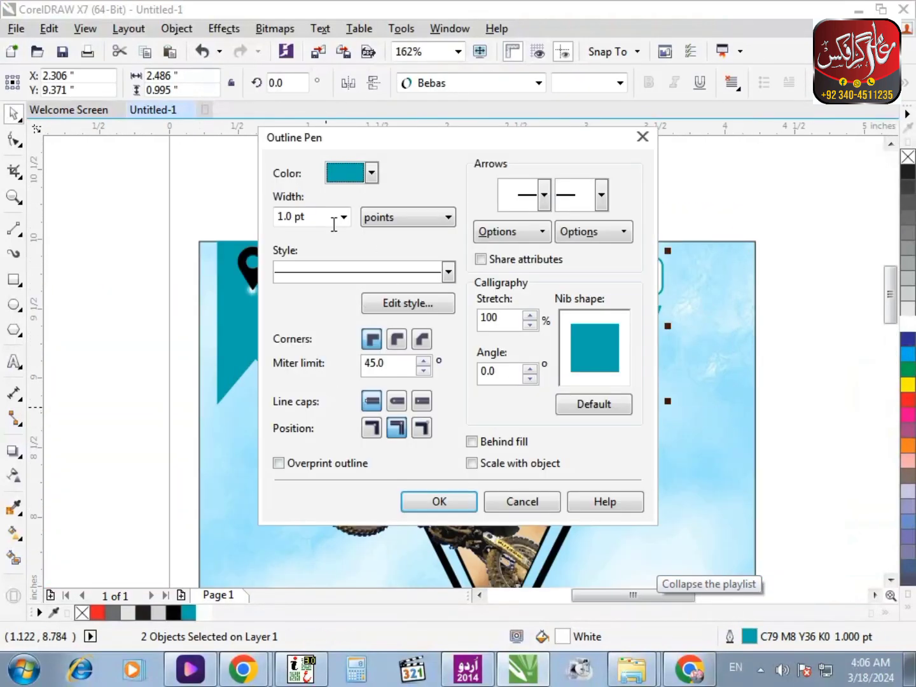
key(Escape)
double_click(727, 637)
click(397, 339)
click(397, 401)
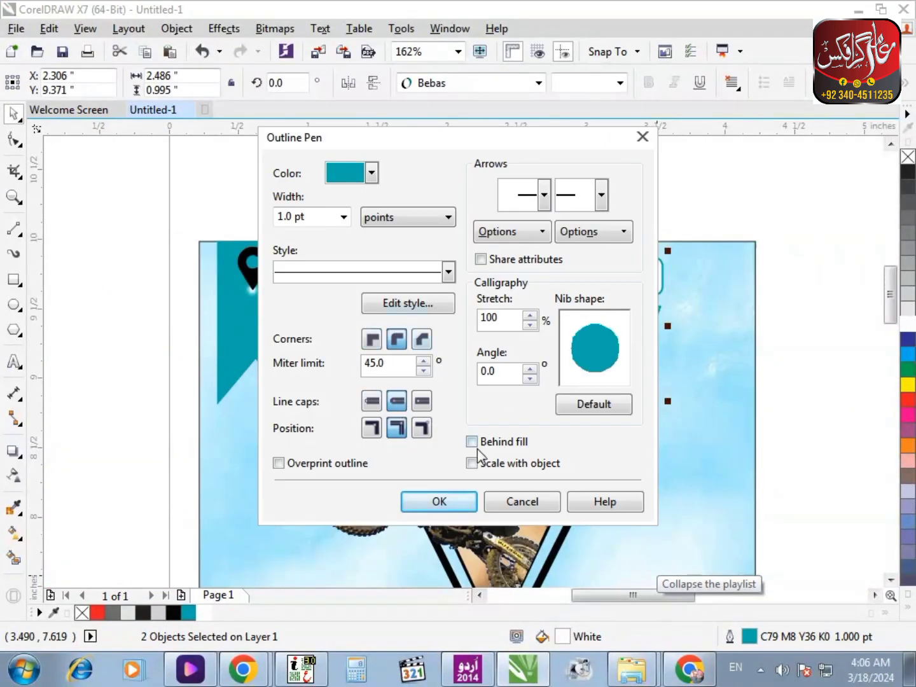
click(439, 502)
key(Escape)
Move the triangle and rider group slightly up so that it overlaps more of the VICTORY text.
scroll(455, 370, up, 1)
click(412, 338)
scroll(414, 338, down, 3)
key(F2)
drag(162, 272, 687, 505)
mouse_move(494, 369)
mouse_down()
mouse_move(495, 380)
mouse_move(488, 350)
mouse_up()
ctrl+click(470, 358)
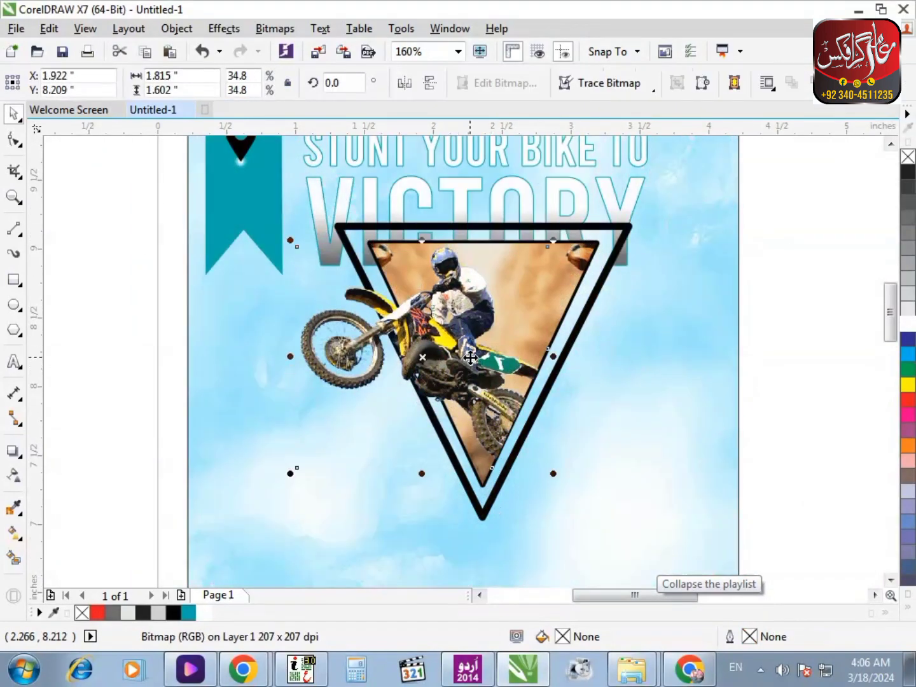
key(Escape)
scroll(211, 271, down, 3)
key(F2)
drag(120, 232, 562, 363)
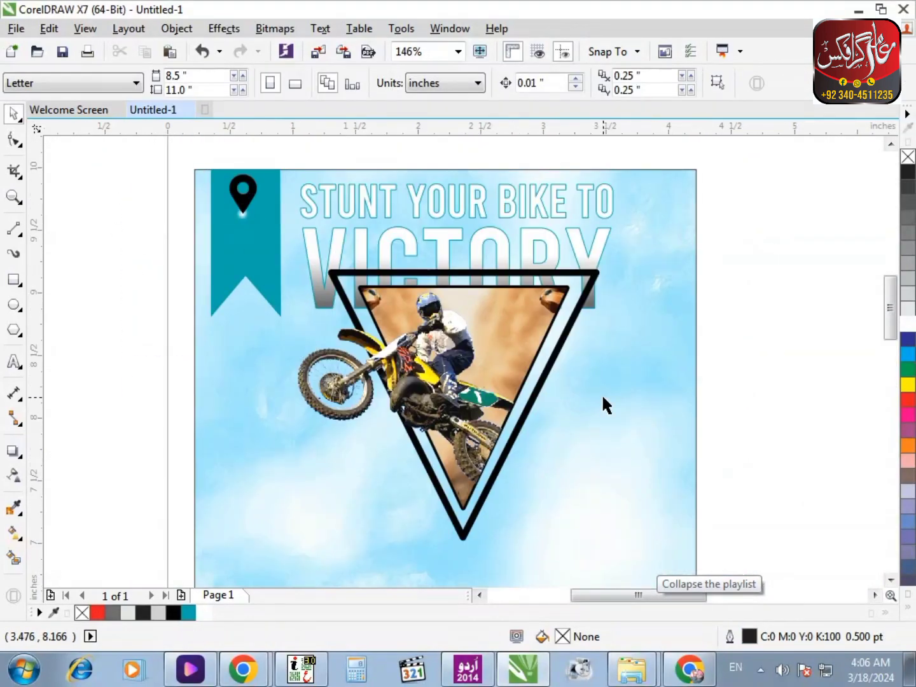
Add the artistic text "expo in sahiwal" in the empty area beside the artwork.
scroll(603, 397, down, 4)
key(F2)
drag(456, 297, 222, 421)
click(13, 362)
click(138, 365)
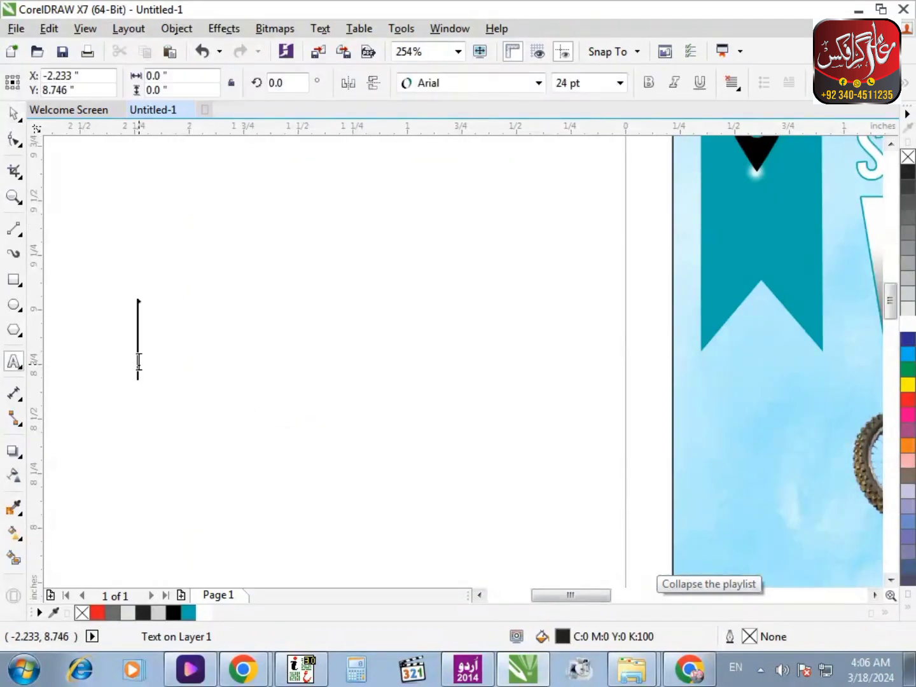
text(ex[p)
key(BackSpace)
key(BackSpace)
text(po)
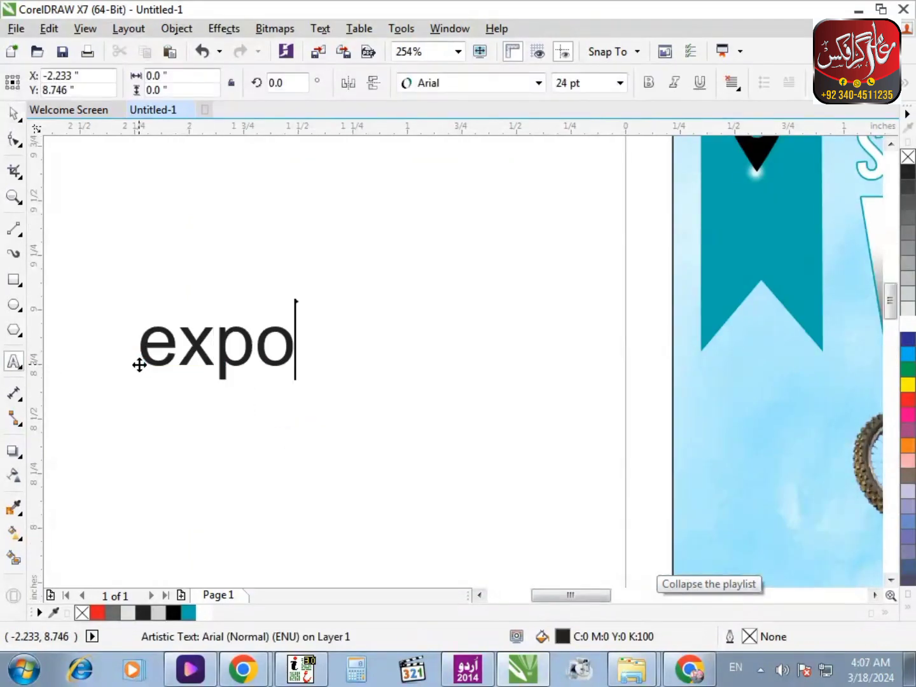
text( in sahiwal)
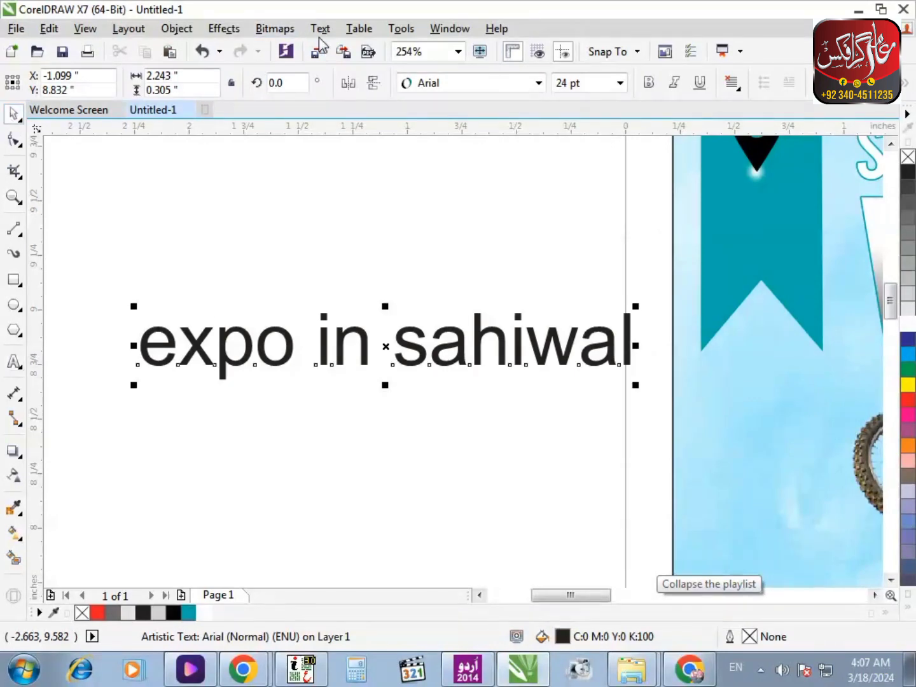
Change the case of the "expo in sahiwal" text to title case.
click(320, 30)
click(353, 462)
click(340, 360)
click(374, 404)
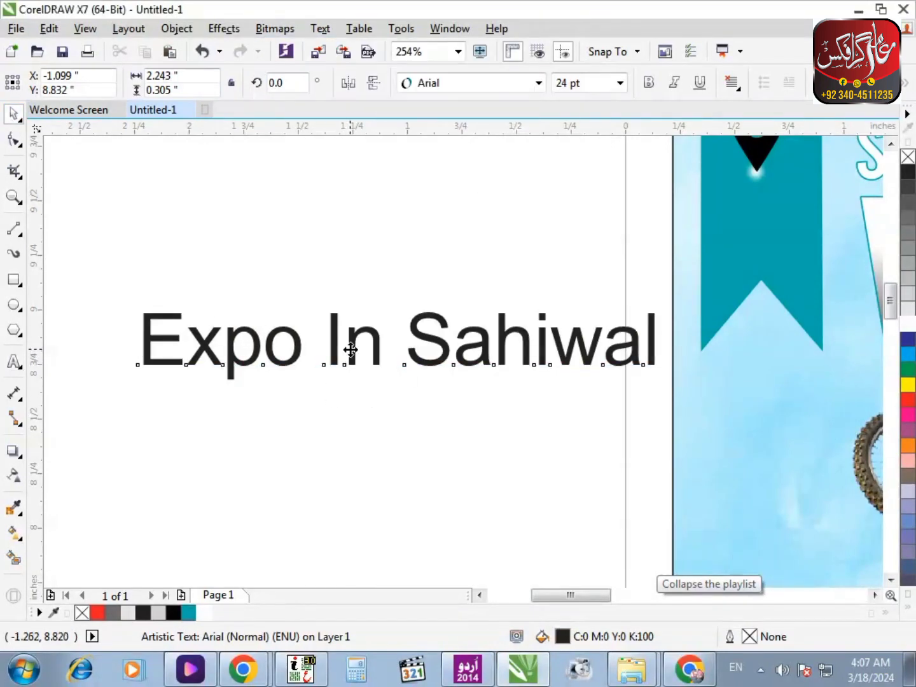
Change "In" to lowercase "in" and put "Sahiwal" on a second line.
double_click(350, 350)
drag(351, 349, 329, 341)
text(i)
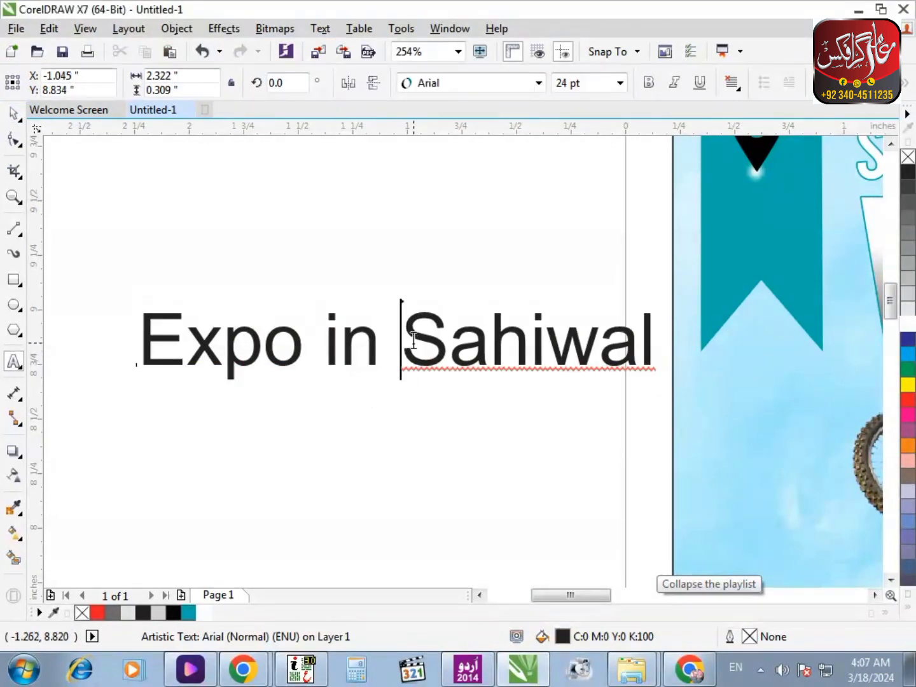
key(Return)
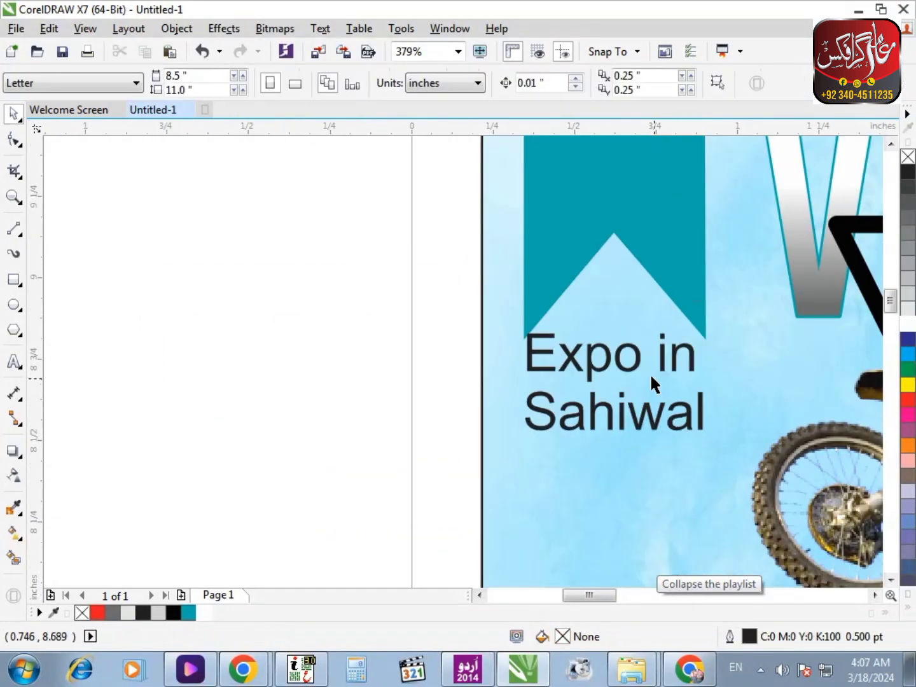
Place the "Expo in Sahiwal" text on the teal ribbon below the pin and scale it to about 0.352 by 0.192 inches.
drag(651, 376, 613, 163)
scroll(613, 164, up, 2)
click(435, 86)
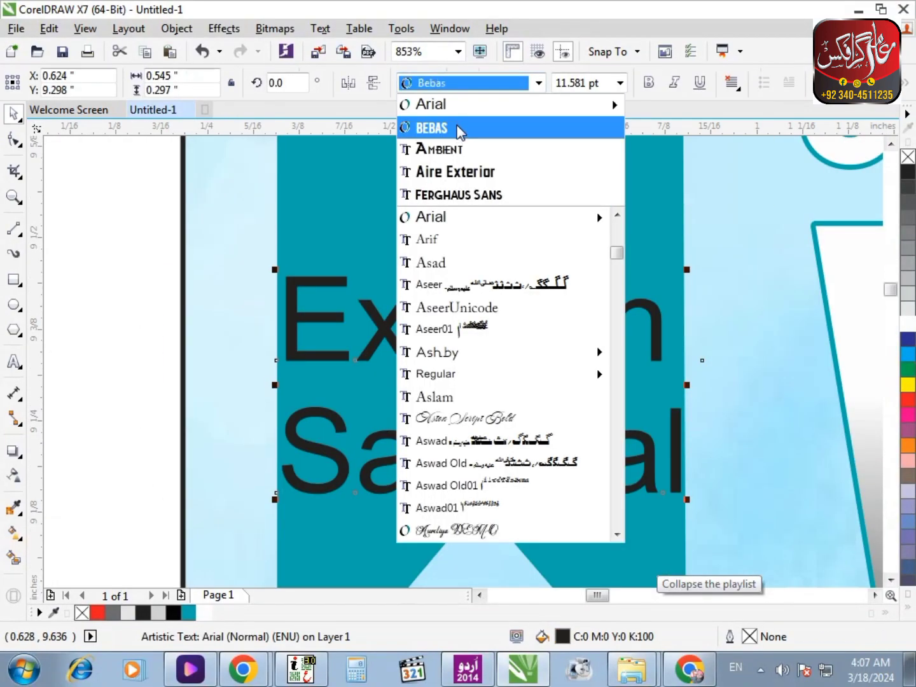
click(701, 500)
drag(689, 500, 617, 468)
drag(492, 429, 479, 344)
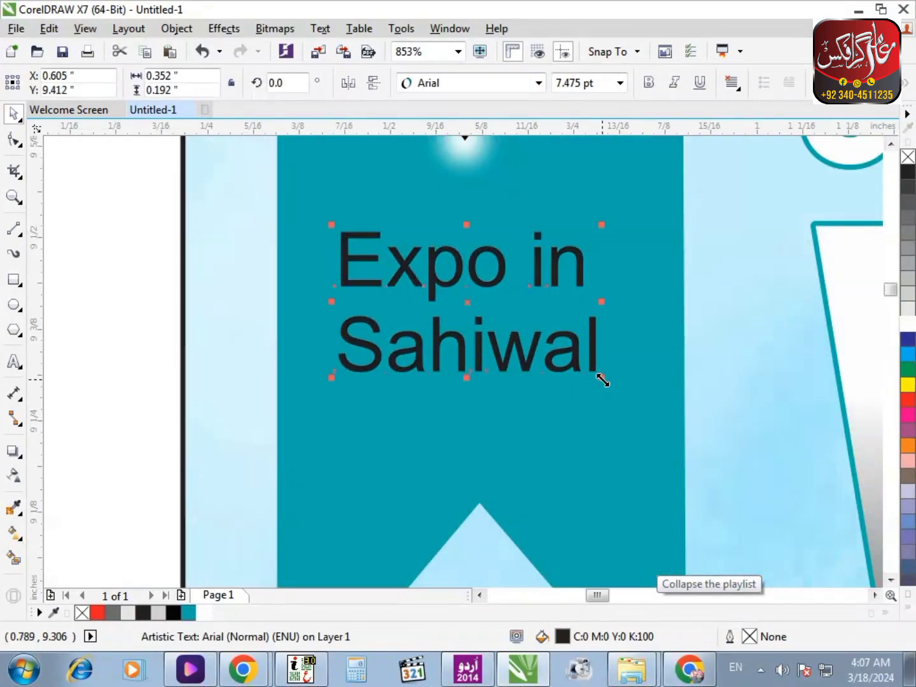
Enlarge the "Expo in Sahiwal" text to about 0.437 by 0.238 inches and centre it horizontally on the ribbon.
drag(601, 380, 633, 399)
shift+click(574, 440)
key(c)
scroll(305, 391, down, 2)
click(194, 376)
scroll(280, 267, up, 1)
Fill the "Expo in Sahiwal" text with white.
click(347, 373)
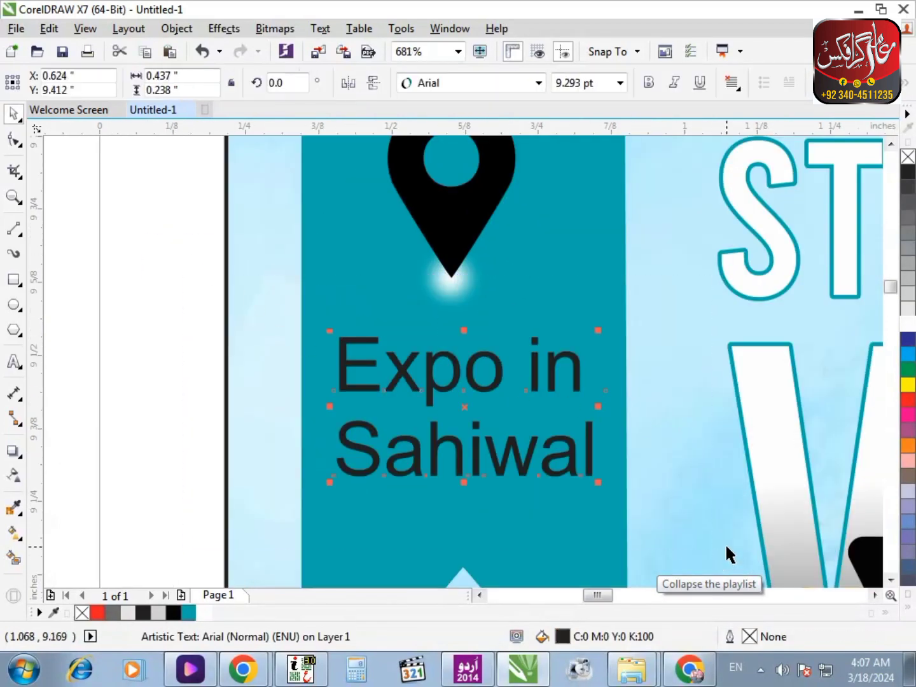
click(205, 614)
click(197, 484)
scroll(284, 338, down, 4)
scroll(292, 346, up, 1)
Slightly increase the line spacing between "Expo in" and "Sahiwal" on the ribbon.
click(269, 299)
scroll(229, 293, up, 3)
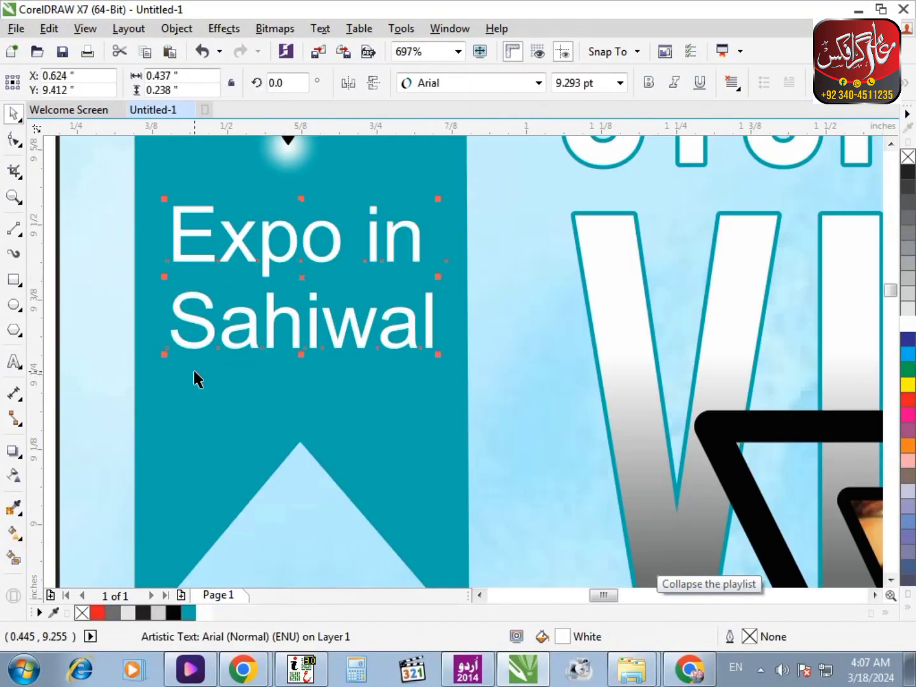
key(F10)
drag(167, 367, 189, 396)
key(space)
Shift the hue of the ribbon's fill to blue, C93 M53 Y0 K0.
click(314, 417)
key(shift+F11)
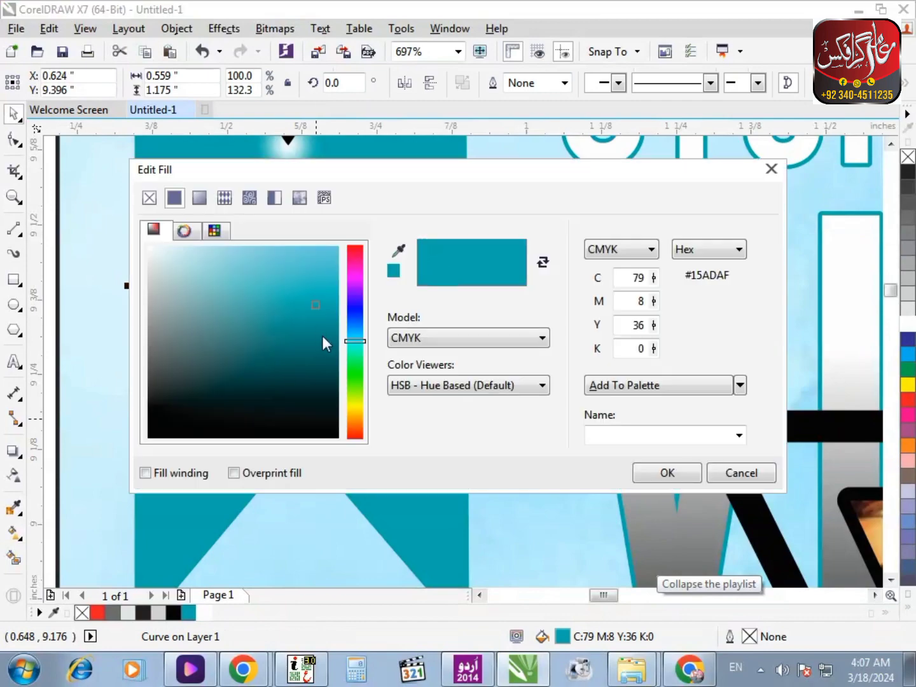
drag(357, 341, 358, 330)
key(Return)
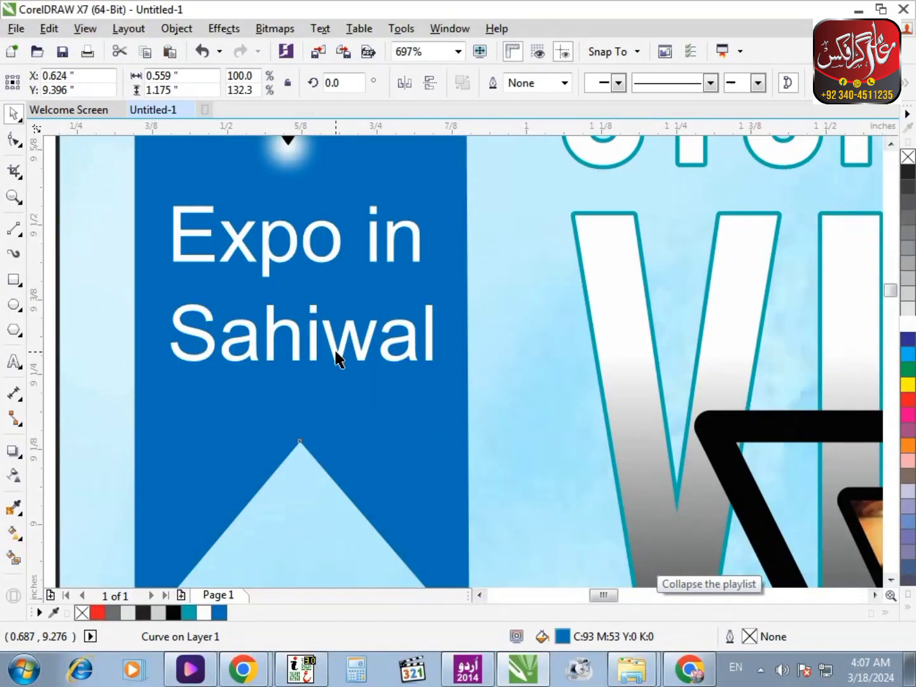
Change the outline colour of both headline lines, "STUNT YOUR BIKE TO" and "VICTORY", to the ribbon's blue.
scroll(352, 368, down, 3)
click(481, 227)
scroll(309, 381, up, 1)
click(309, 381)
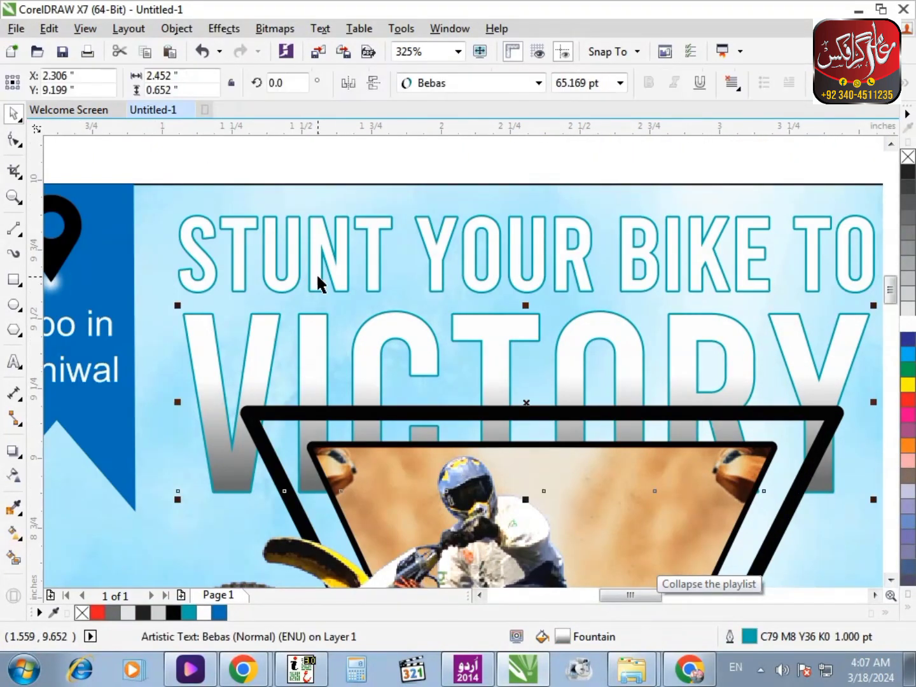
shift+click(317, 280)
scroll(191, 432, down, 4)
scroll(231, 513, up, 2)
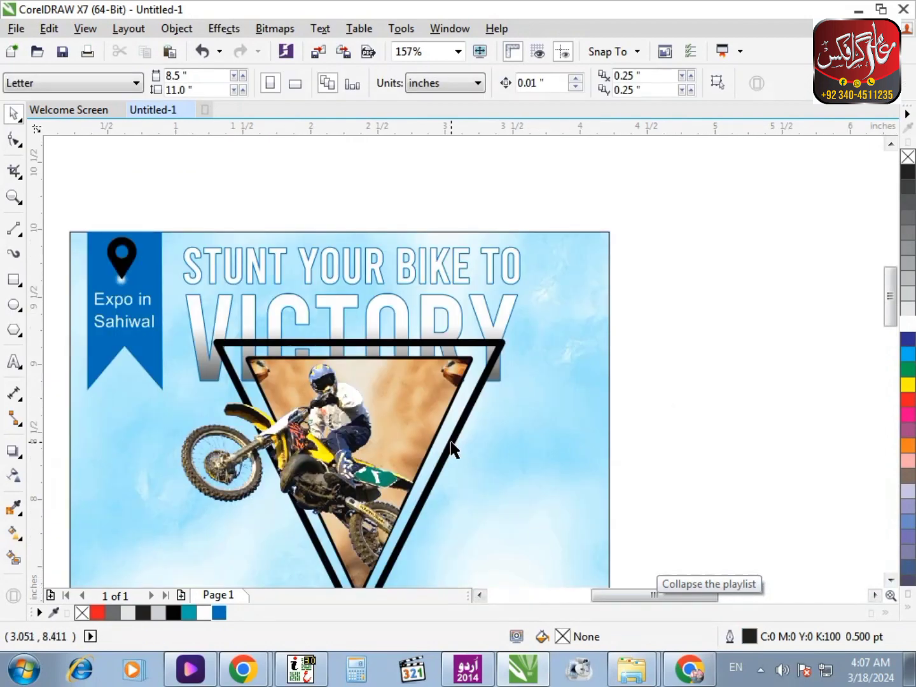
Move the group of the rider and double triangle slightly down, to about X 2.216 and Y 8.024 inches.
drag(420, 418, 430, 427)
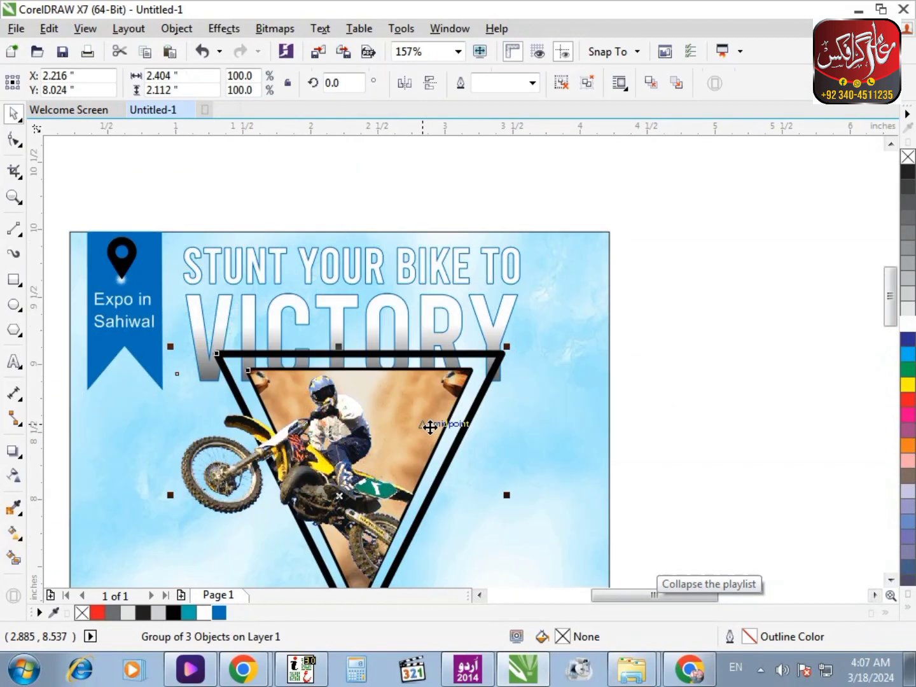
click(724, 363)
key(F3)
Draw a rectangle about 3.008 by 0.837 inches below the poster and fill it with black.
key(F2)
drag(172, 313, 645, 677)
key(F2)
drag(118, 340, 594, 565)
key(F6)
drag(222, 427, 639, 543)
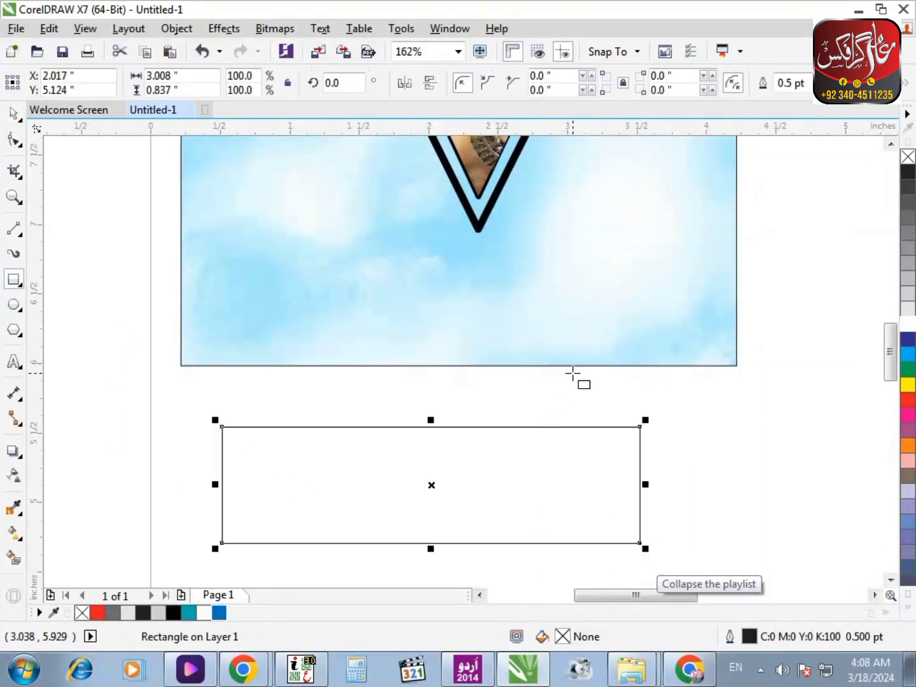
click(173, 614)
Convert the black rectangle below the poster to a bitmap.
click(275, 28)
click(317, 45)
click(417, 430)
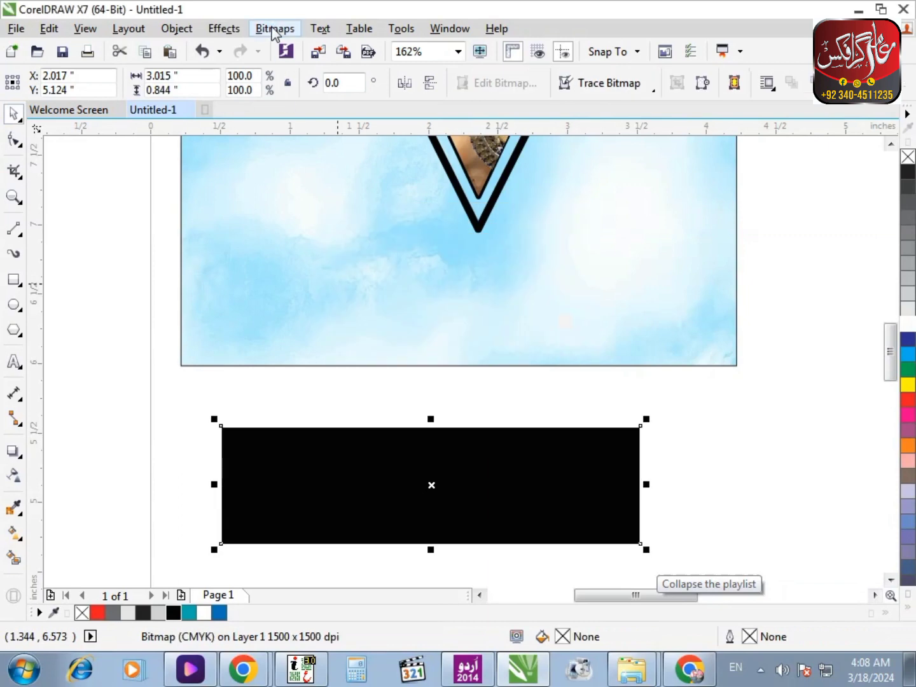
click(273, 30)
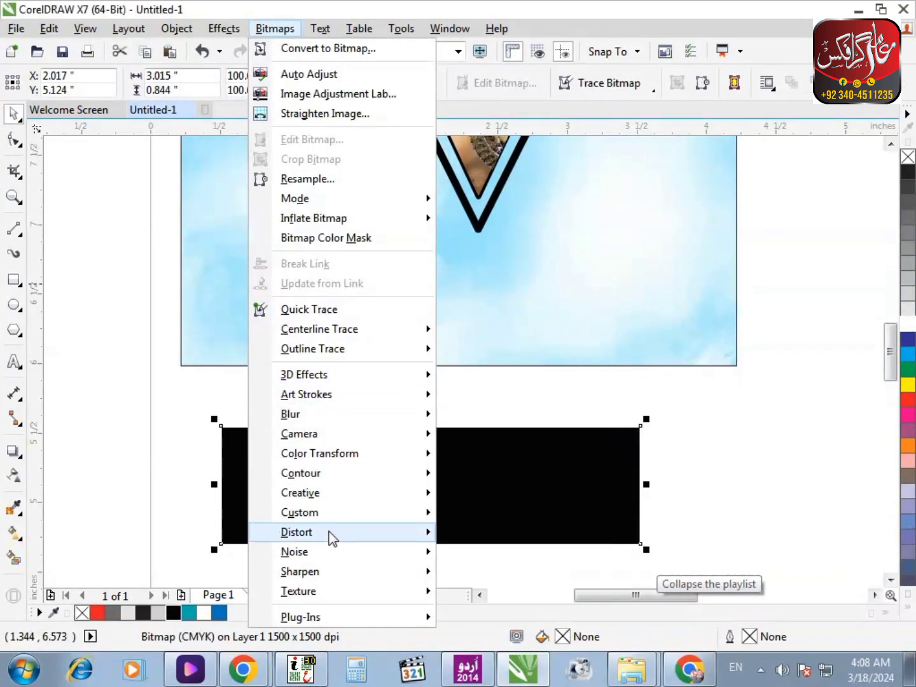
mouse_move(324, 490)
click(489, 522)
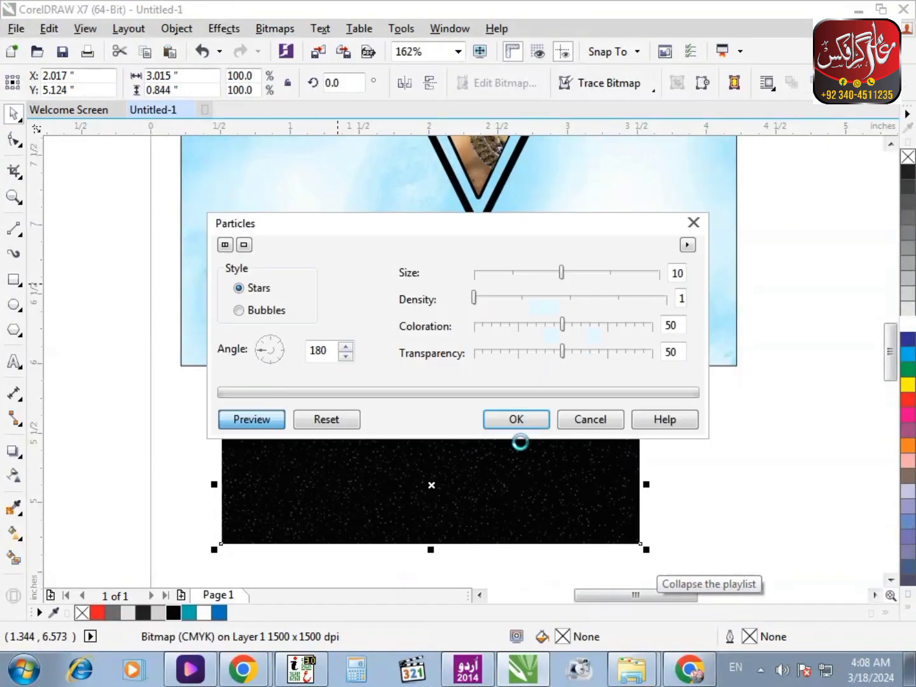
click(568, 422)
Apply the creative Frame effect with the Square_1.cpt frame to the black bitmap.
click(275, 29)
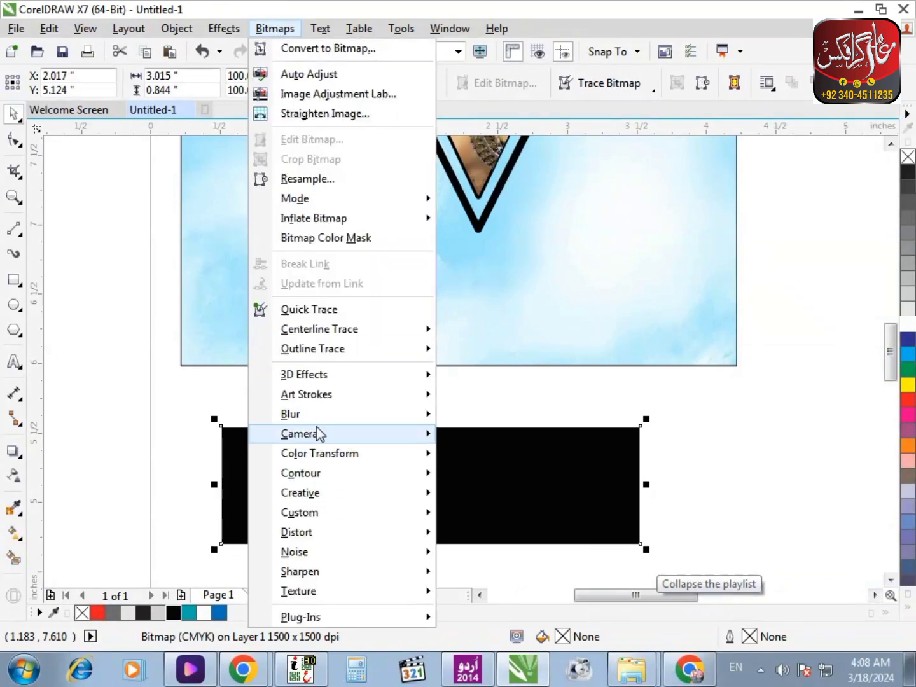
mouse_move(324, 519)
mouse_move(324, 492)
click(477, 446)
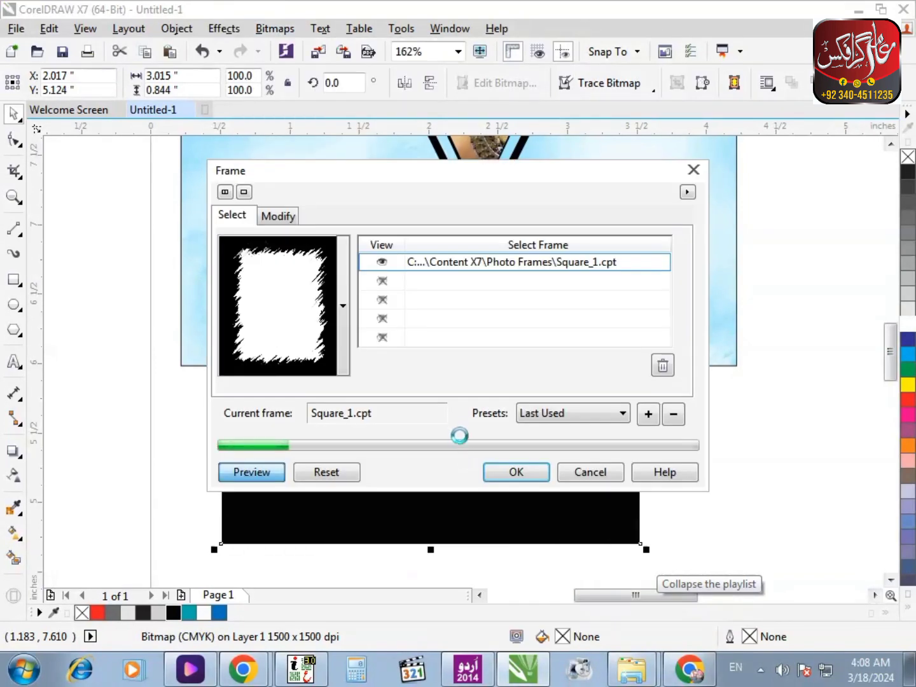
click(517, 470)
Move the black brush-edged bitmap onto the poster's lower part and centre it horizontally on the background.
mouse_move(464, 519)
mouse_down()
mouse_move(483, 369)
mouse_move(476, 340)
mouse_up()
shift+click(703, 327)
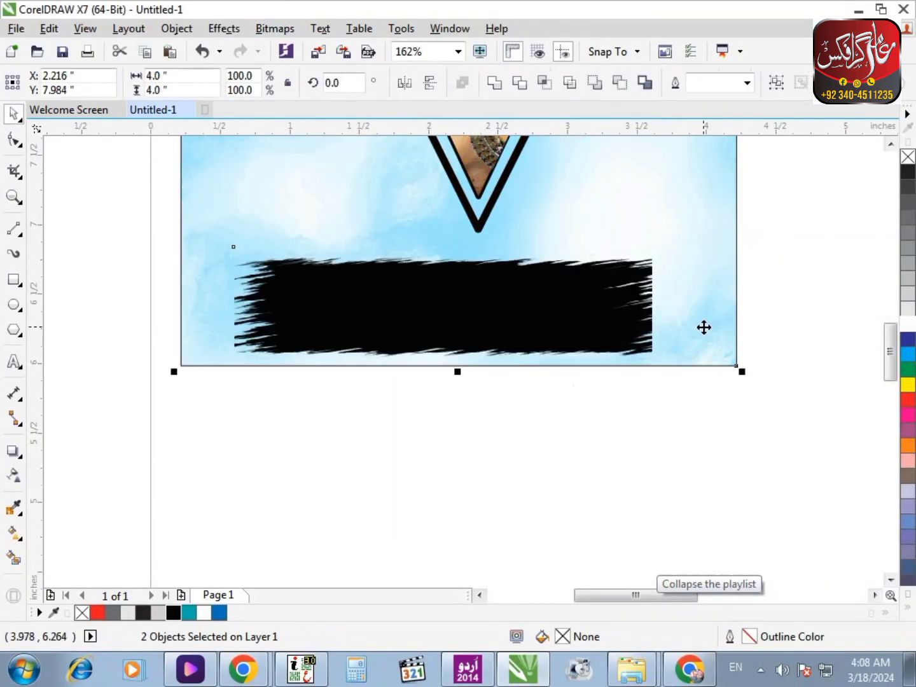
key(c)
Quick-trace the black brush-edged bitmap, reducing the bitmap for the trace.
click(341, 337)
scroll(710, 484, down, 1)
click(605, 86)
click(605, 106)
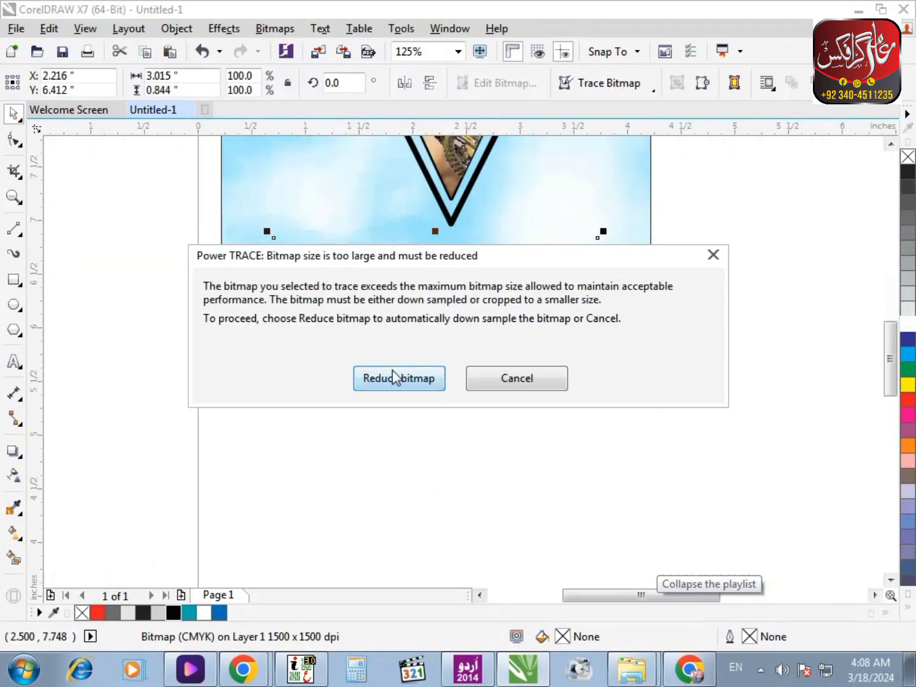
click(430, 389)
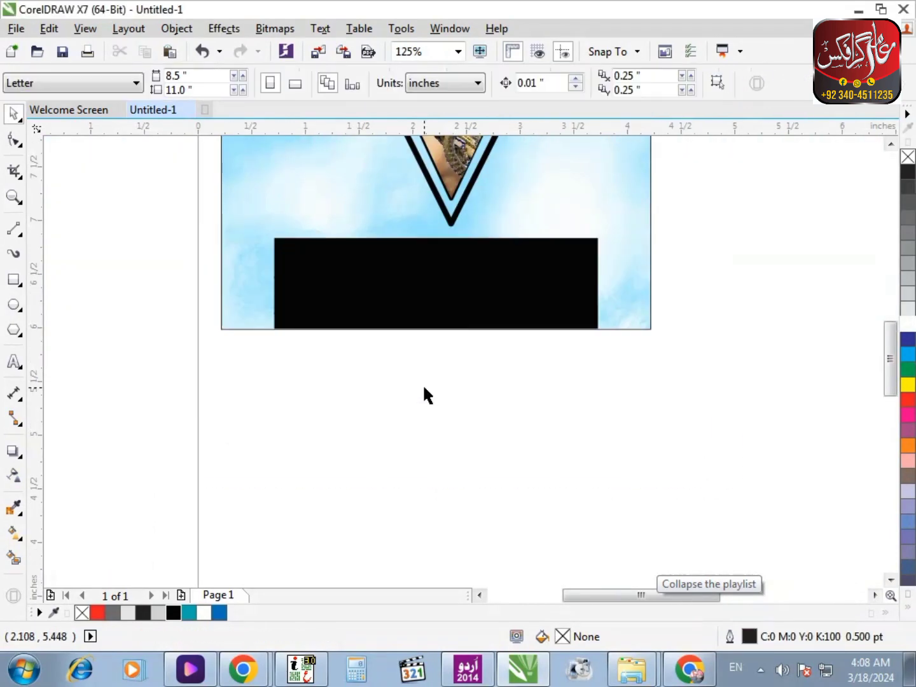
Move the traced solid black rectangle aside and delete it.
click(422, 286)
drag(421, 286, 467, 399)
key(Delete)
Try to outline-trace the black brush-edged bitmap as Clipart, with the bitmap reduced and the trace detail raised.
drag(221, 178, 742, 369)
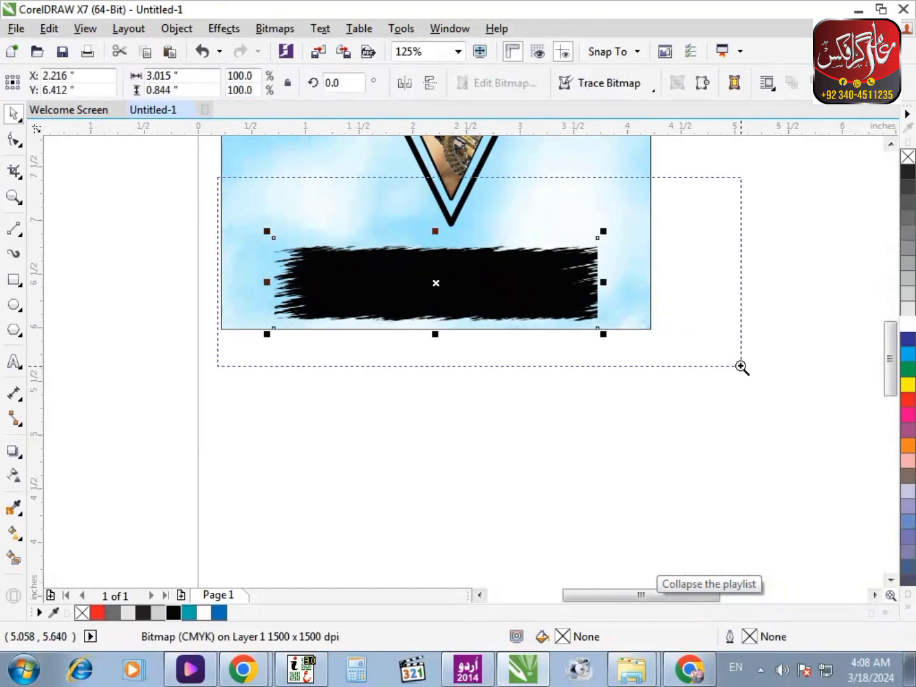
scroll(510, 141, up, 1)
click(629, 83)
mouse_move(608, 144)
click(735, 183)
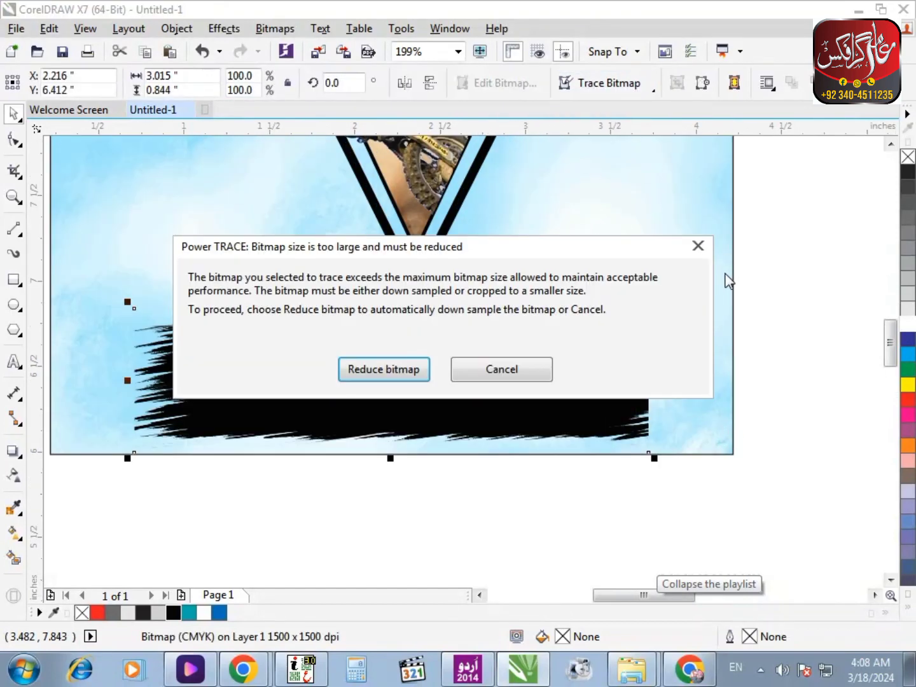
click(402, 375)
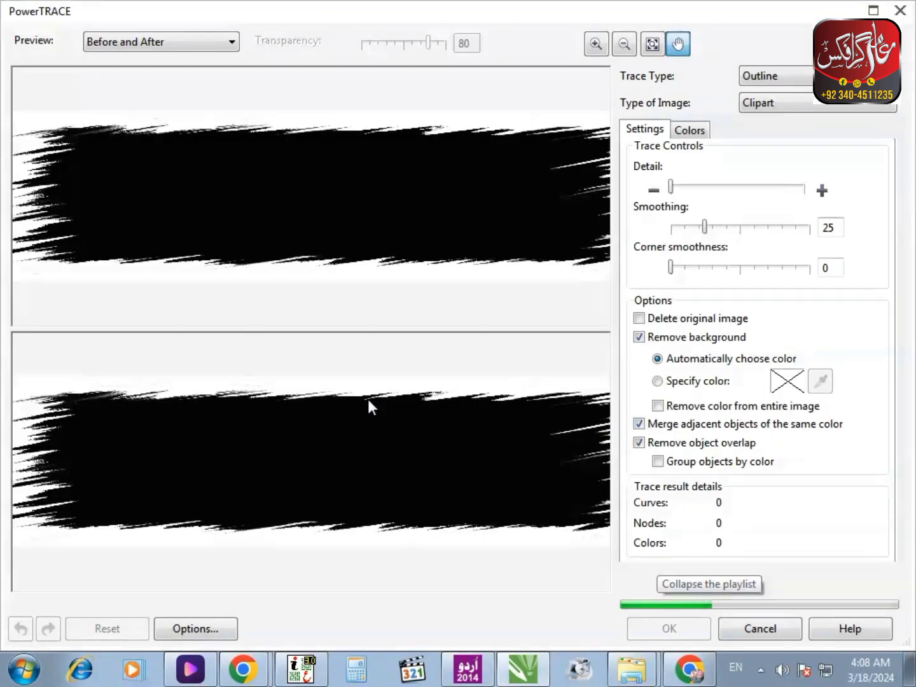
click(798, 186)
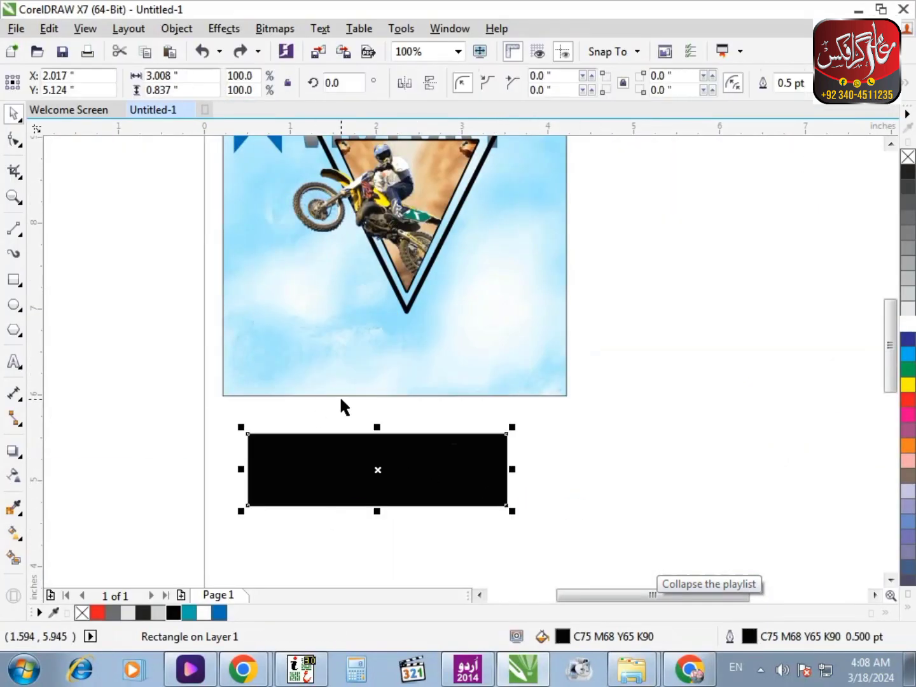
Give the rectangle below the poster a teal fill and outline, C79 M8 Y36 K0.
scroll(342, 401, down, 1)
click(219, 613)
scroll(323, 559, up, 2)
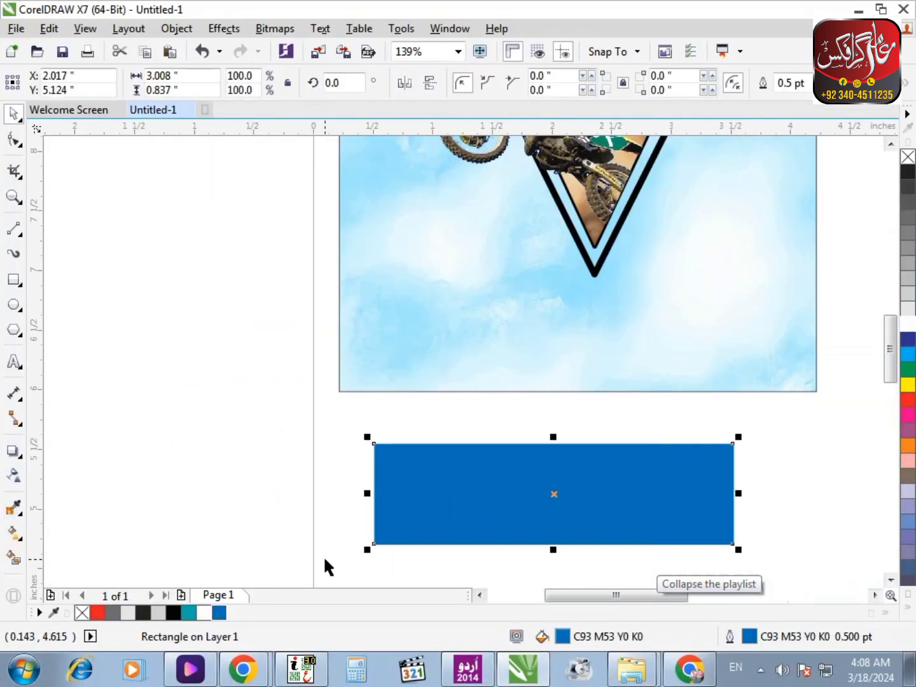
click(190, 616)
right_click(190, 615)
scroll(414, 353, down, 2)
Fill the location ribbon with the same teal as the rectangle, C79 M8 Y36 K0.
key(F4)
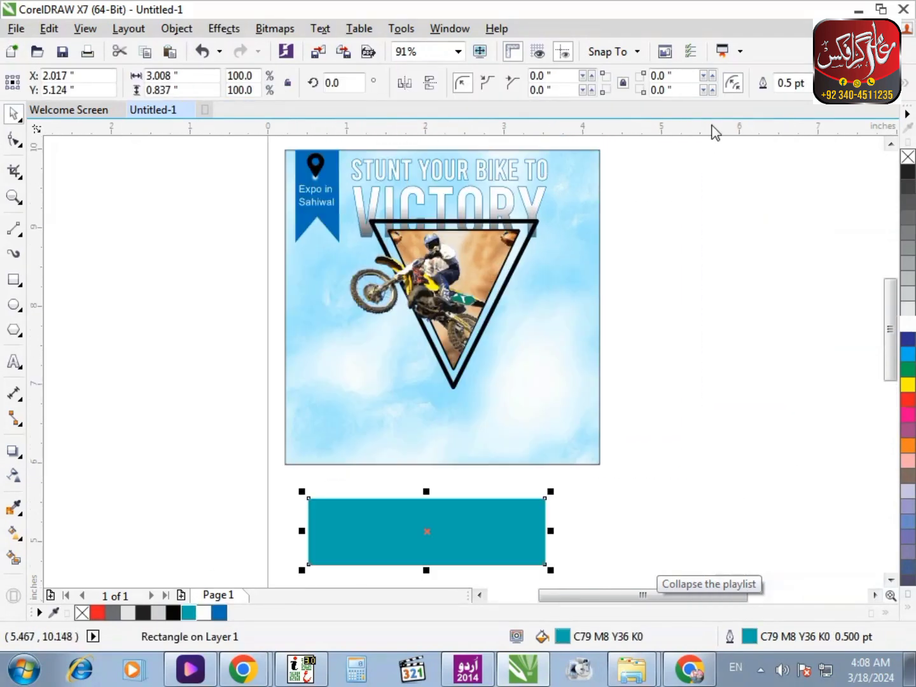
click(309, 222)
click(189, 613)
click(254, 507)
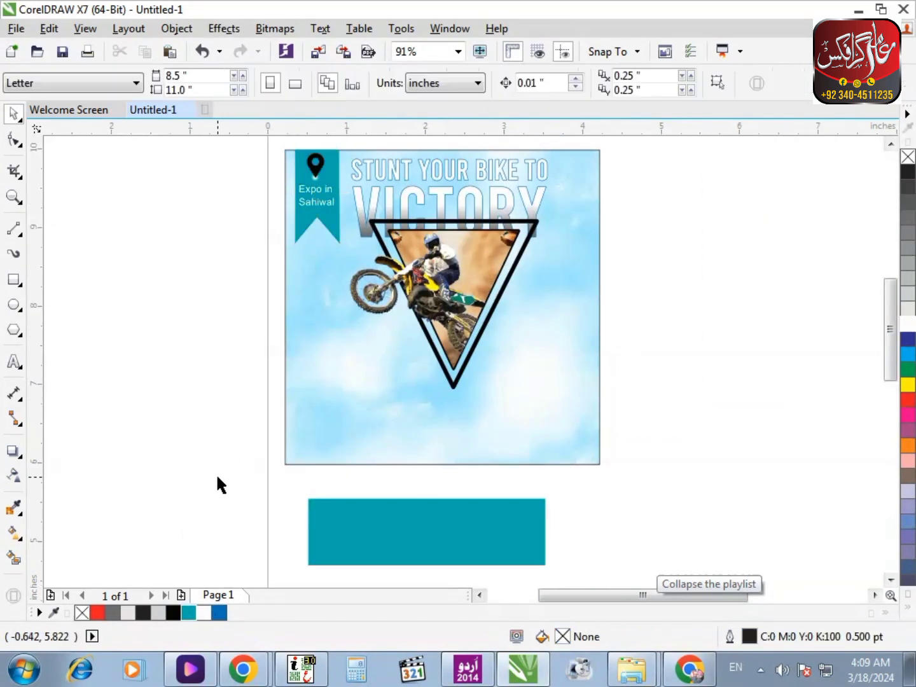
Convert the teal rectangle below the poster to a bitmap.
click(392, 540)
click(275, 28)
click(327, 48)
click(414, 433)
Apply the creative Frame effect to the teal bitmap to give it ragged, brush-like edges.
click(275, 27)
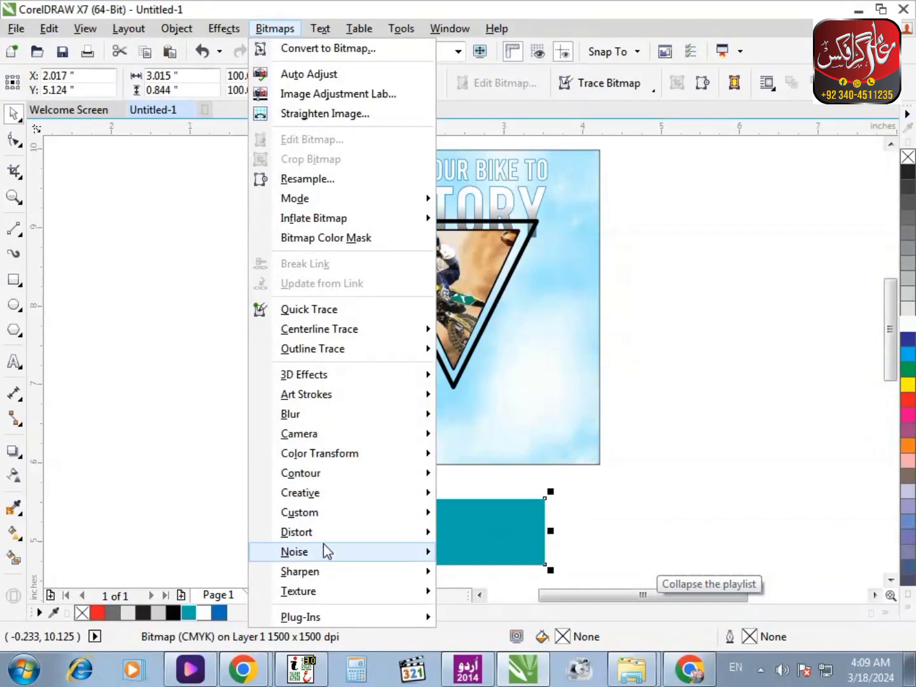
mouse_move(317, 495)
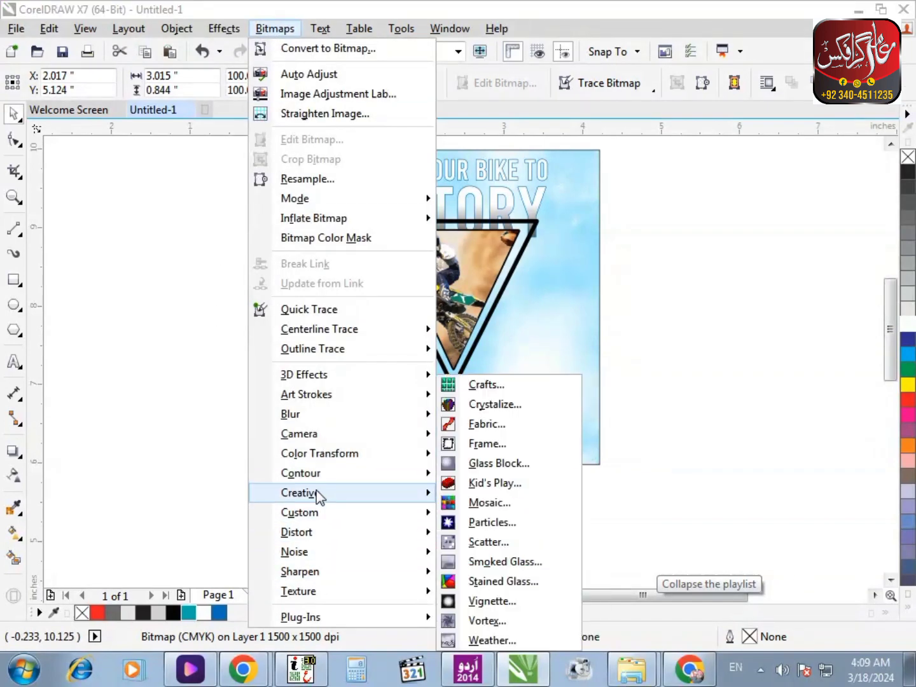
click(463, 446)
click(517, 474)
Move the teal brush-edged banner onto the poster's bottom area and centre it horizontally on the background.
drag(461, 547, 461, 449)
shift+click(581, 455)
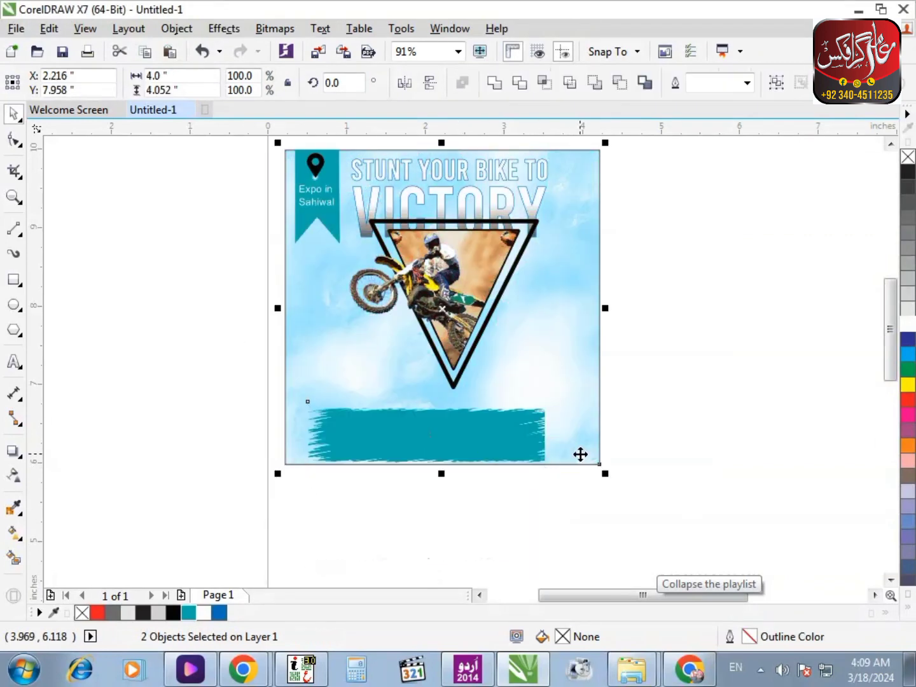
key(c)
click(233, 353)
key(F2)
drag(233, 354, 667, 502)
click(594, 394)
click(614, 503)
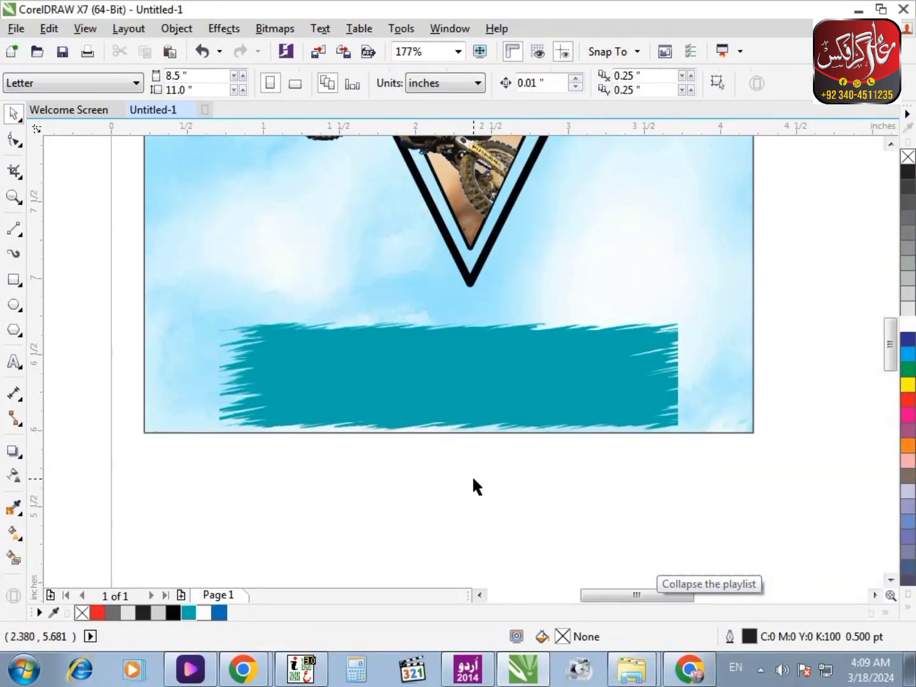
Draw a square about 0.697 inches wide on the poster, to the right of the double triangle.
key(F3)
key(F2)
drag(369, 517, 716, 180)
key(F2)
drag(801, 146, 229, 381)
click(21, 278)
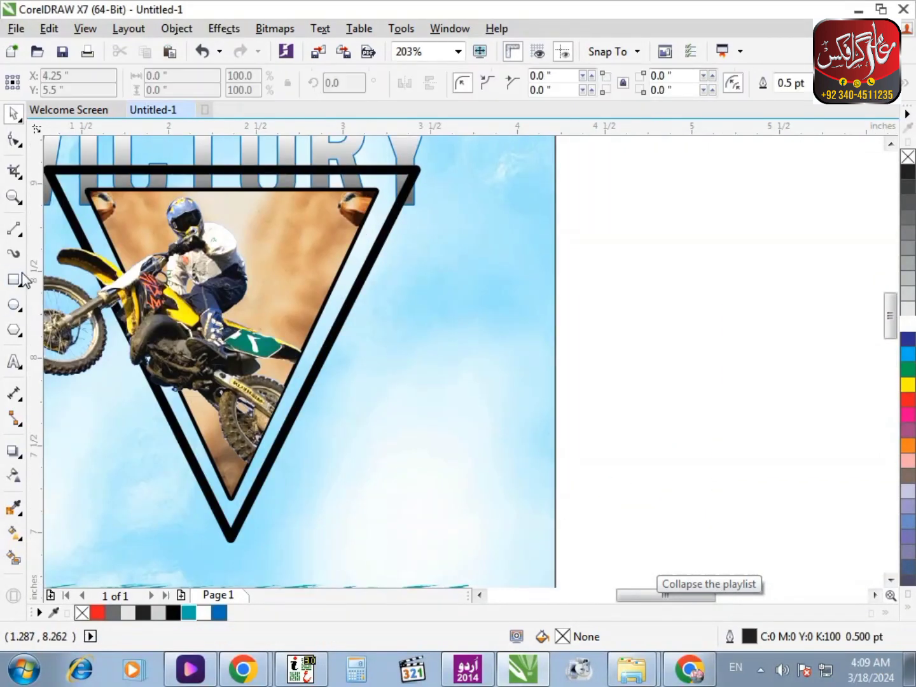
drag(490, 353, 423, 286)
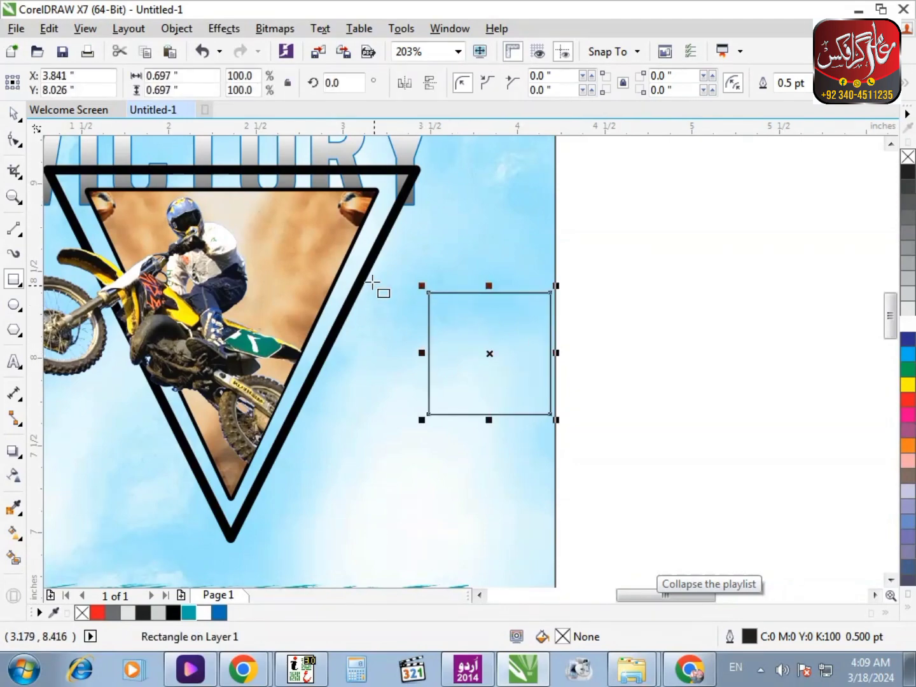
Move the square slightly left to about X 3.668 inches and give it a teal fill and outline.
scroll(380, 289, up, 1)
click(12, 113)
scroll(398, 370, down, 3)
scroll(398, 371, down, 2)
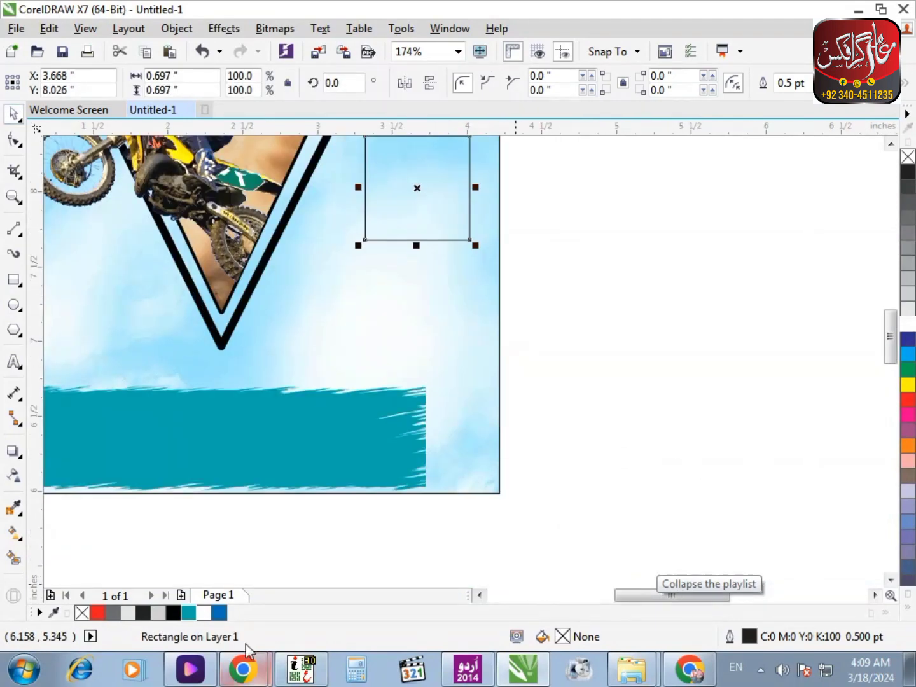
click(173, 613)
click(188, 614)
right_click(189, 612)
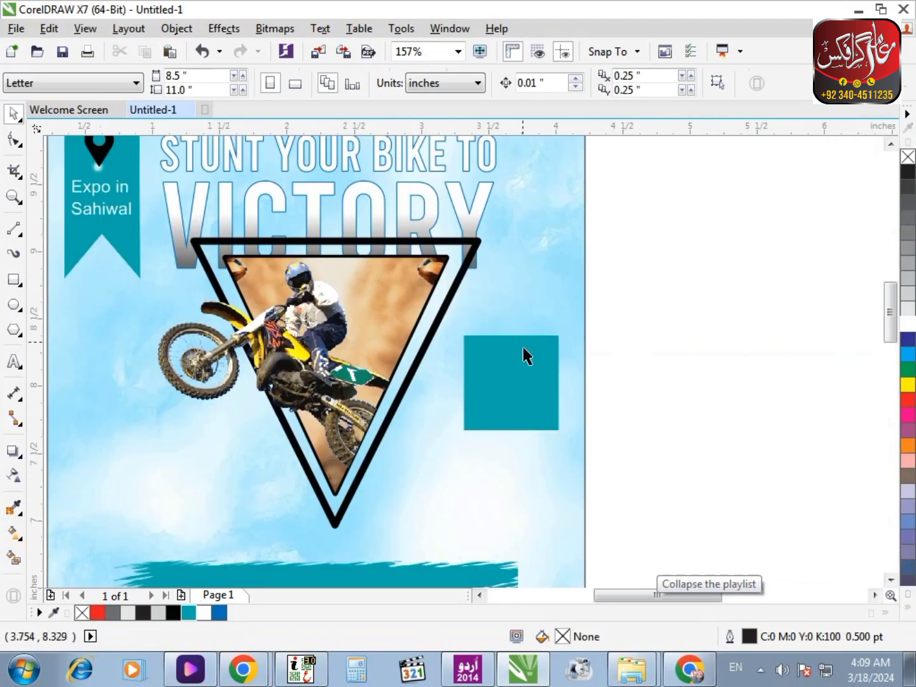
Round all four corners of the teal square to a radius of about 0.089 inches.
click(524, 356)
scroll(720, 414, up, 4)
drag(423, 467, 421, 439)
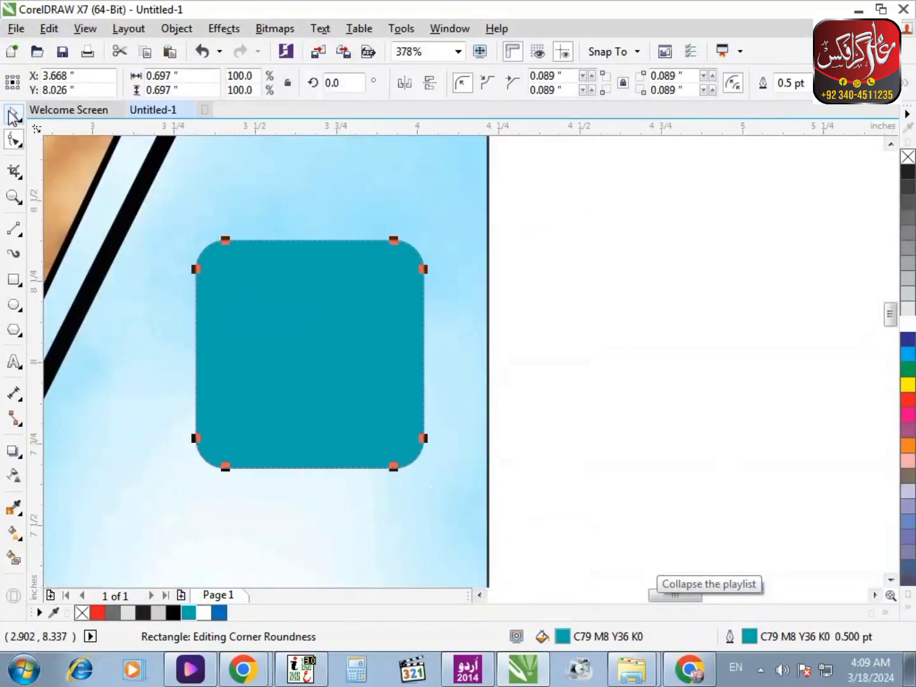
click(13, 116)
scroll(382, 312, down, 2)
scroll(362, 359, up, 2)
click(594, 493)
Try to add a drop shadow from the bottom edge of the rounded teal square.
click(382, 381)
click(14, 453)
drag(328, 423, 327, 392)
key(ctrl+z)
key(space)
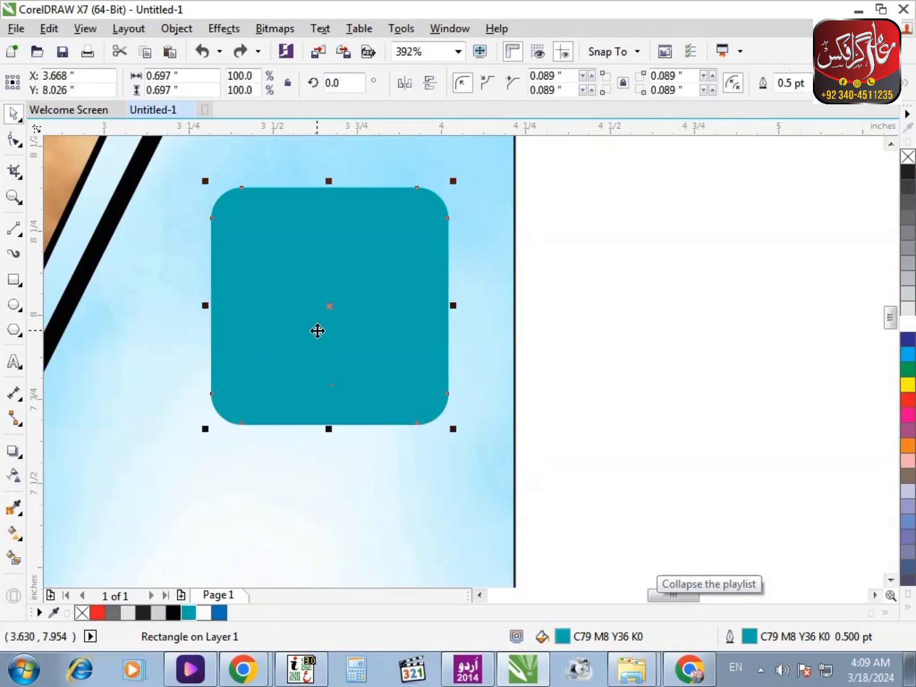
Convert the rounded teal square to curves and shift its top nodes right to slant the shape.
key(ctrl+q)
drag(483, 191, 235, 220)
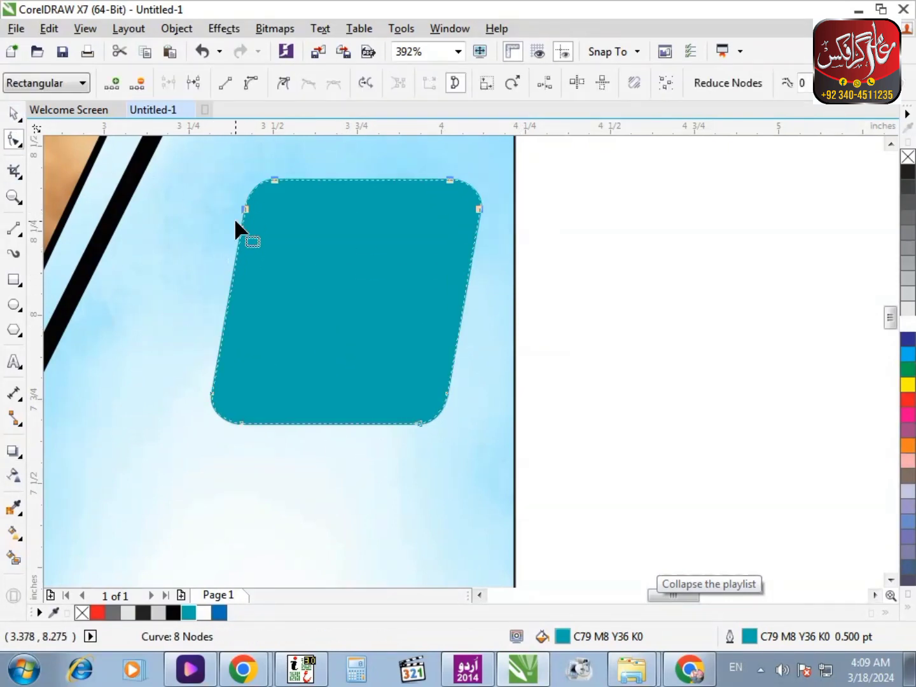
key(space)
Add a perspective drop shadow from the slanted shape's bottom edge at a 123-degree angle, with opacity 50 and feathering 15.
click(14, 450)
drag(345, 423, 232, 247)
key(space)
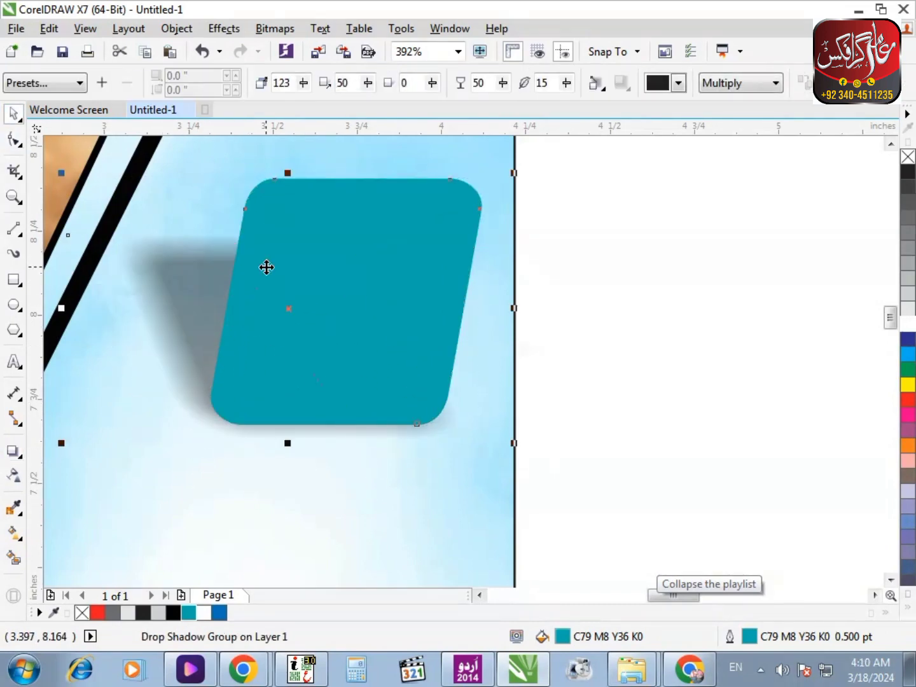
Undo the perspective drop shadow and the slant so the rounded teal square is upright and shadowless.
scroll(441, 330, down, 5)
click(442, 329)
drag(175, 164, 176, 163)
click(513, 339)
click(647, 363)
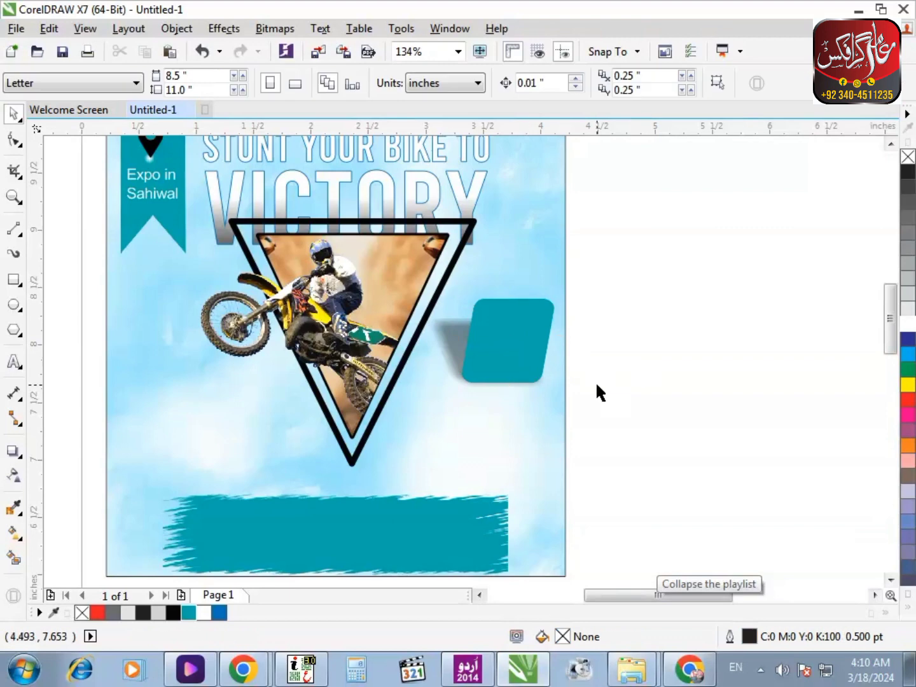
key(ctrl+z)
key(ctrl+z)
Convert the rounded teal square beside the triangle to a bitmap.
click(611, 390)
key(F2)
drag(598, 400, 410, 249)
click(414, 356)
click(274, 28)
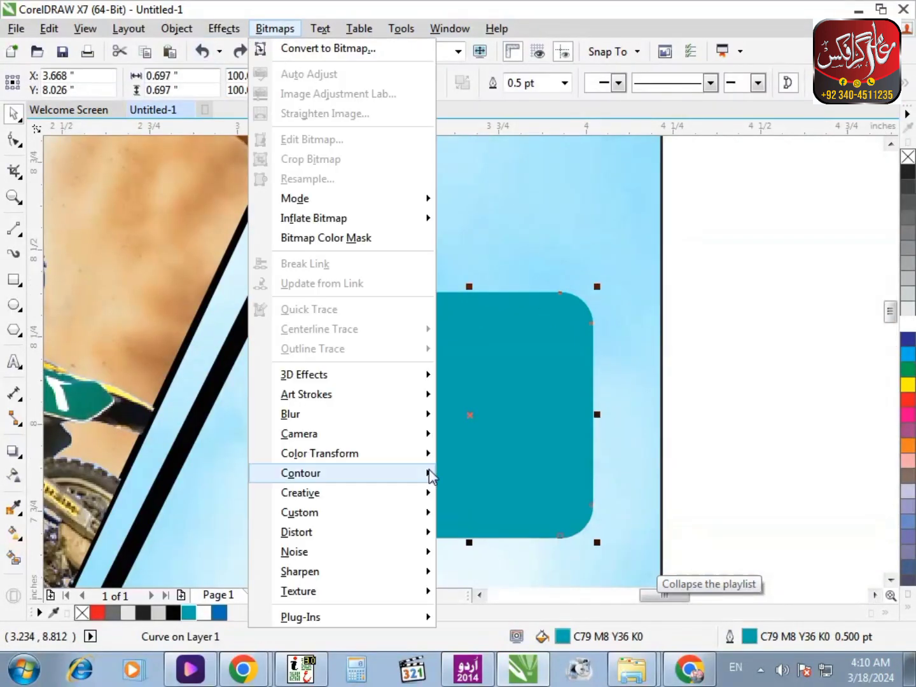
click(331, 49)
click(402, 427)
Apply the Creative bitmap effect that gives the teal square ragged, brush-stroked edges.
click(274, 28)
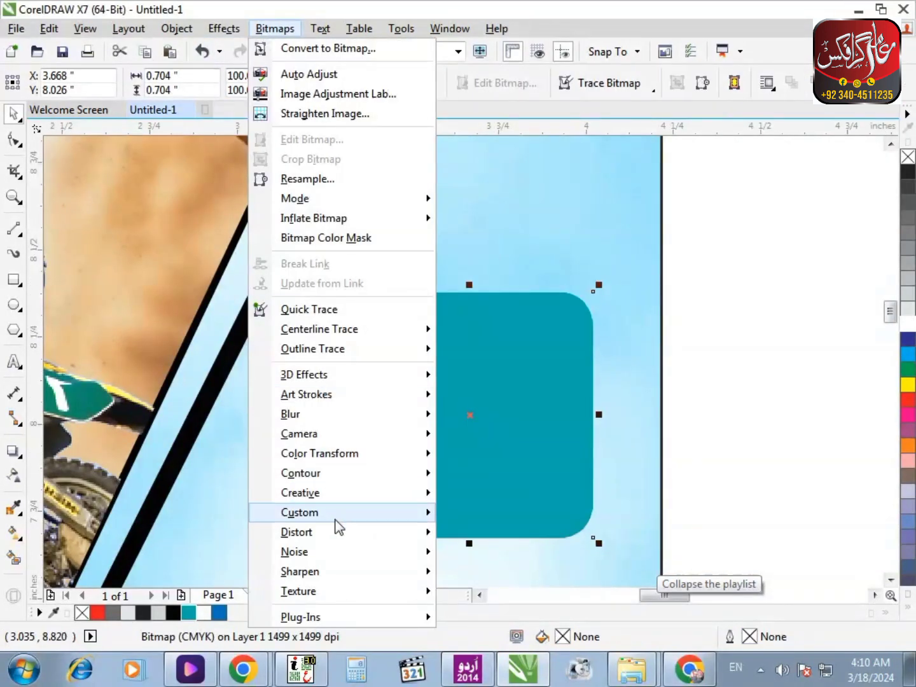
mouse_move(323, 494)
click(487, 441)
click(517, 473)
scroll(452, 380, down, 2)
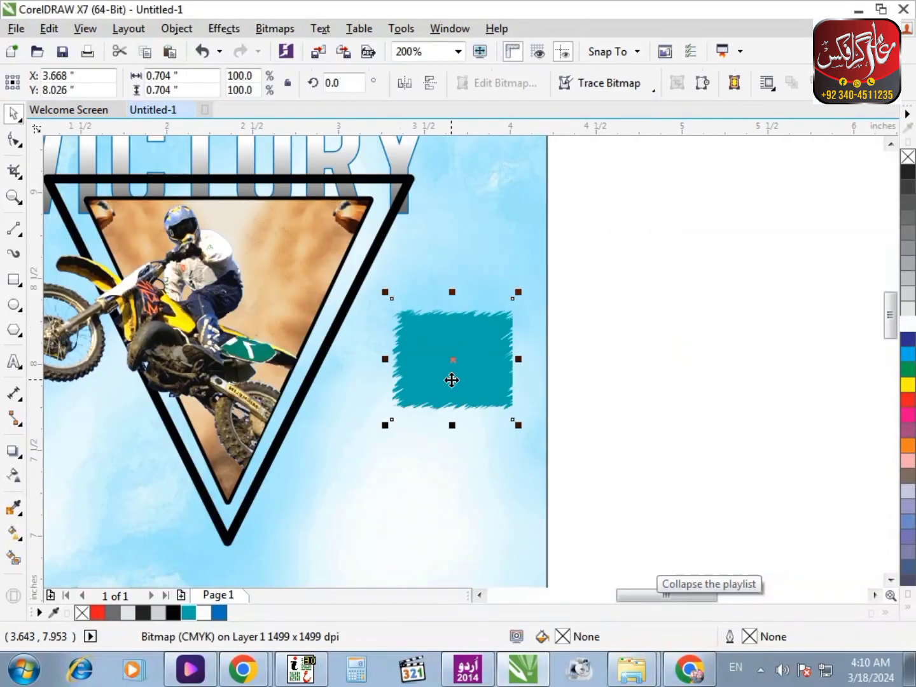
Add the two-line text "show off your bike stunts / and win big prizes!" below the poster.
scroll(249, 409, down, 2)
scroll(650, 497, up, 1)
click(14, 361)
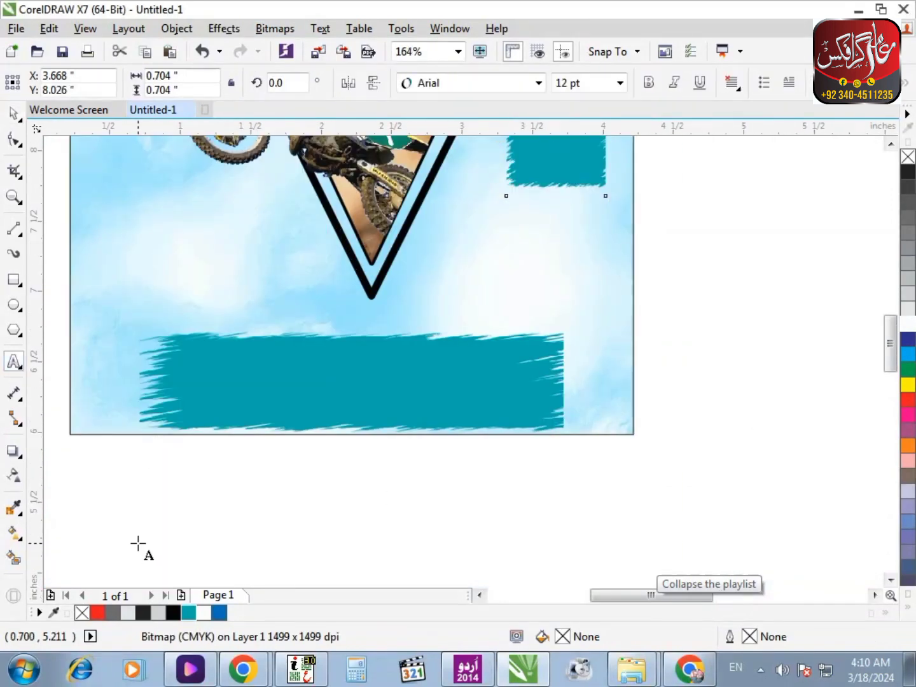
click(139, 542)
text(show of)
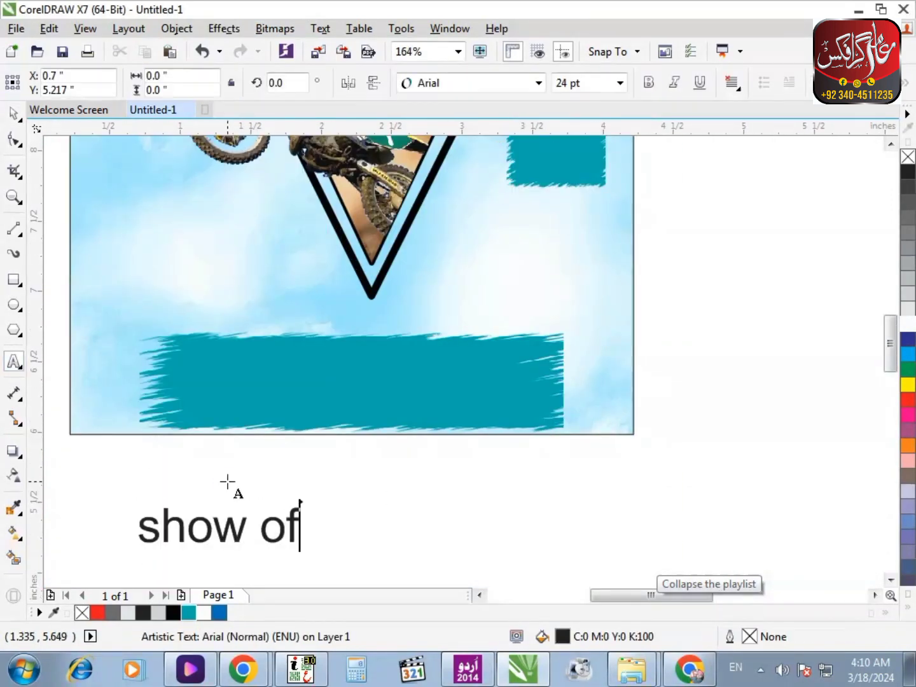
text(f your bike stunt)
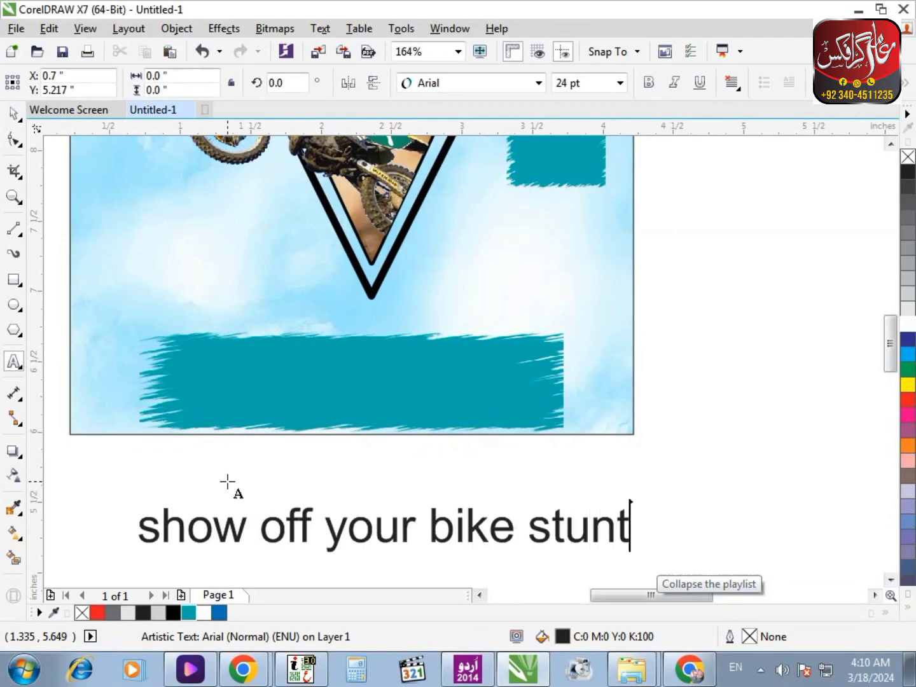
text(s)
key(Return)
text(and)
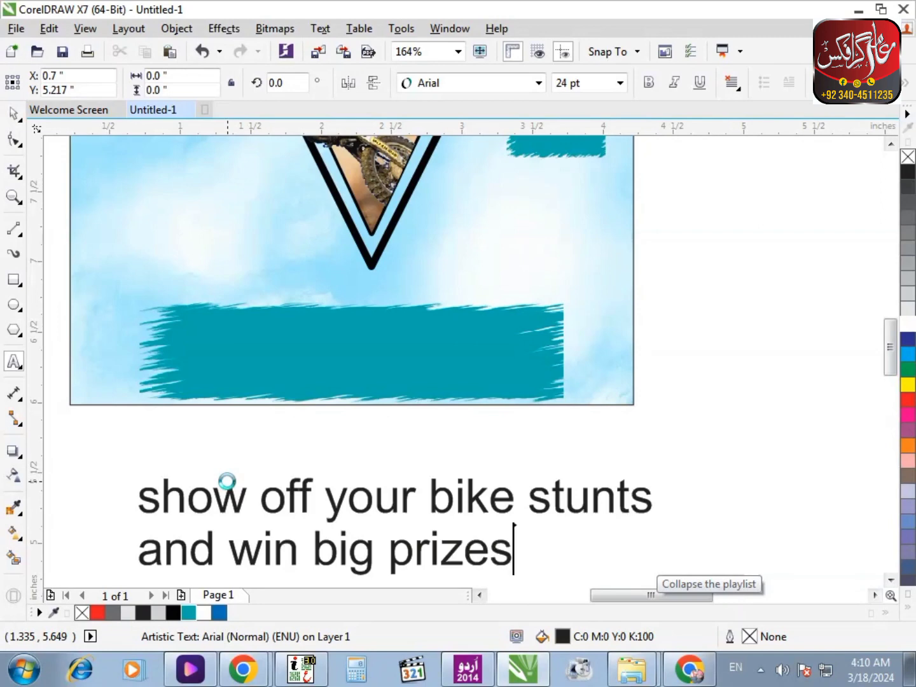
Change the slogan text to Title Case and set its alignment to Center.
click(320, 29)
click(375, 459)
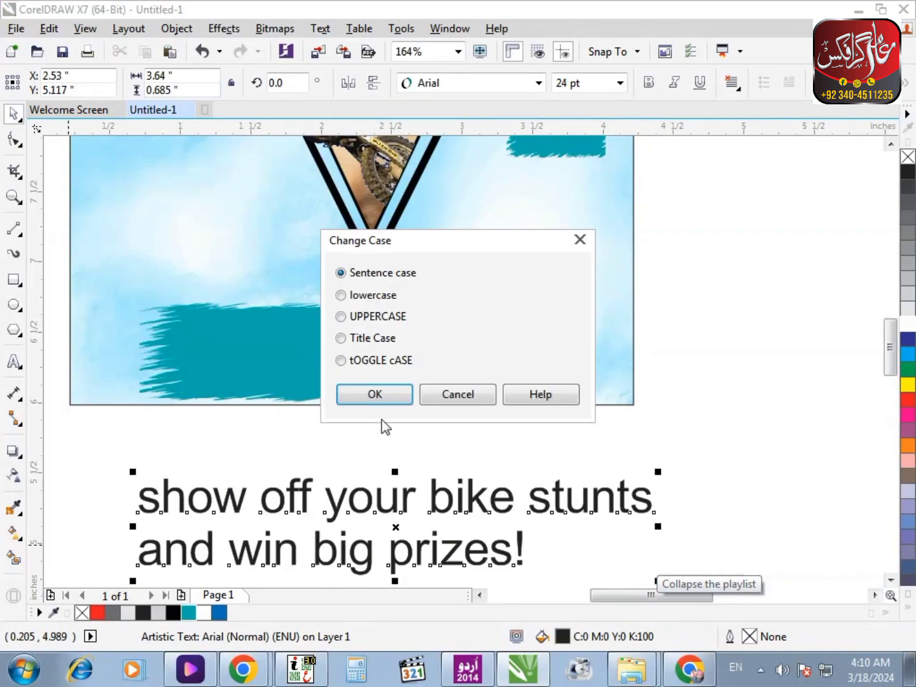
click(386, 393)
click(730, 83)
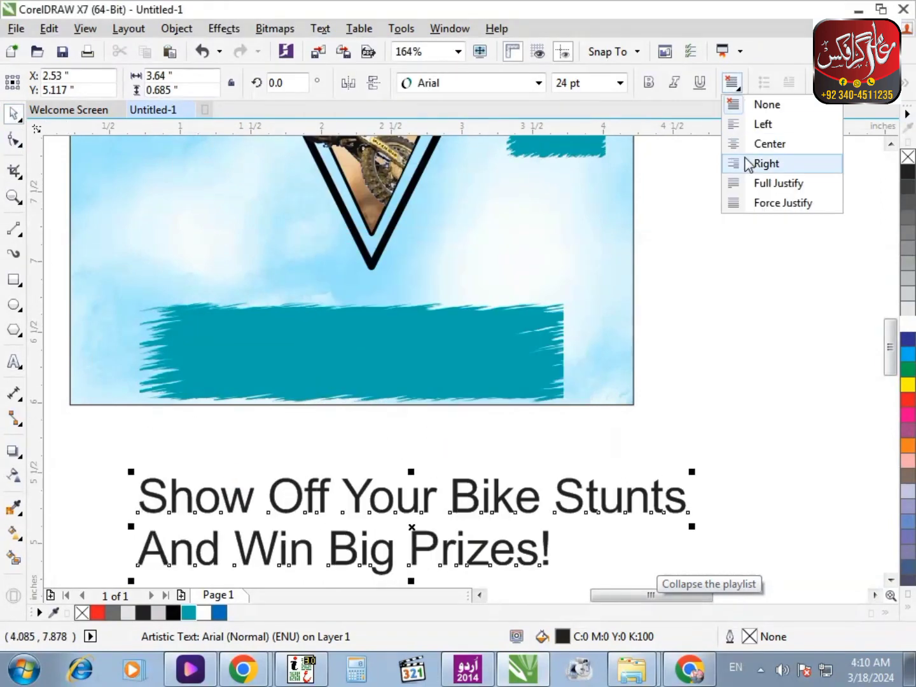
click(765, 143)
Shrink the slogan and centre it horizontally and vertically on the brush-edged teal banner.
drag(693, 472, 668, 493)
shift+click(546, 381)
key(c)
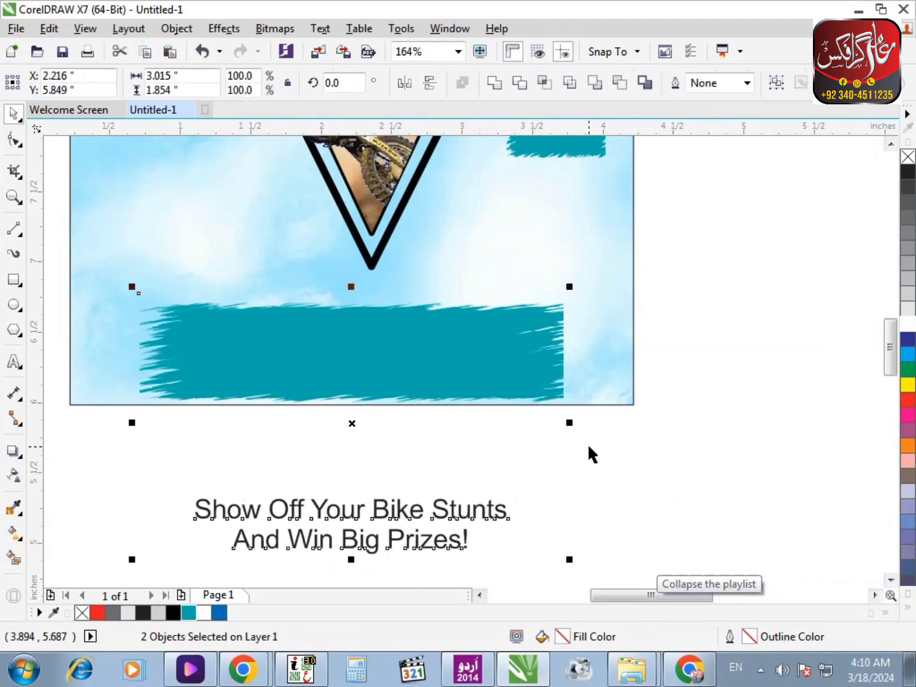
key(e)
Set the banner slogan's font to Ambient.
click(604, 468)
key(F2)
drag(617, 508, 32, 126)
click(306, 380)
click(539, 82)
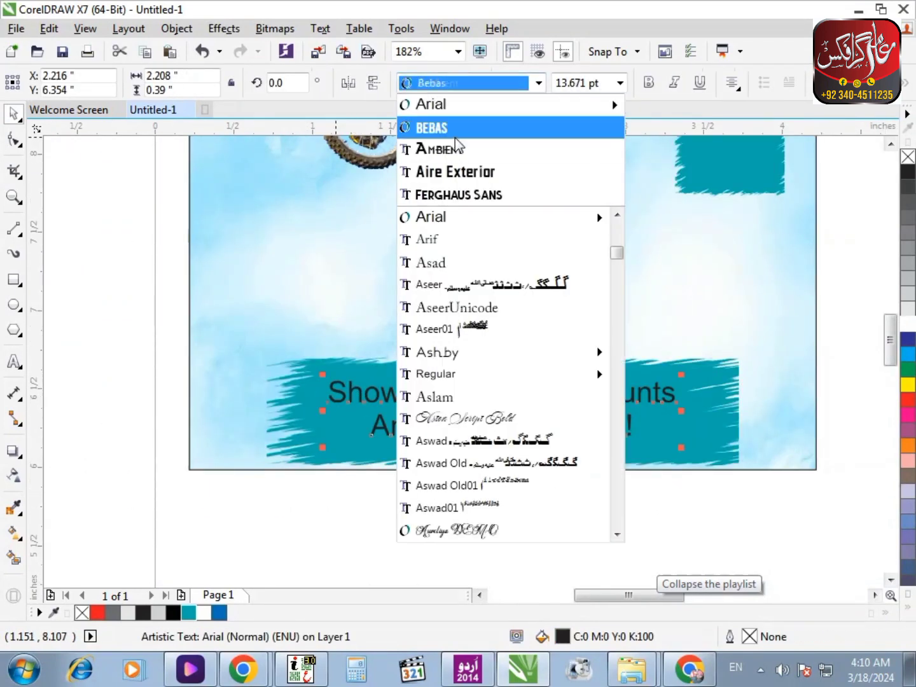
click(445, 147)
Enlarge the slogan to fill more of the teal banner and re-centre it horizontally on the banner.
scroll(810, 470, up, 1)
drag(605, 404, 698, 446)
shift+click(668, 428)
key(c)
click(499, 506)
scroll(327, 395, down, 2)
click(338, 414)
key(ctrl+z)
scroll(338, 415, up, 2)
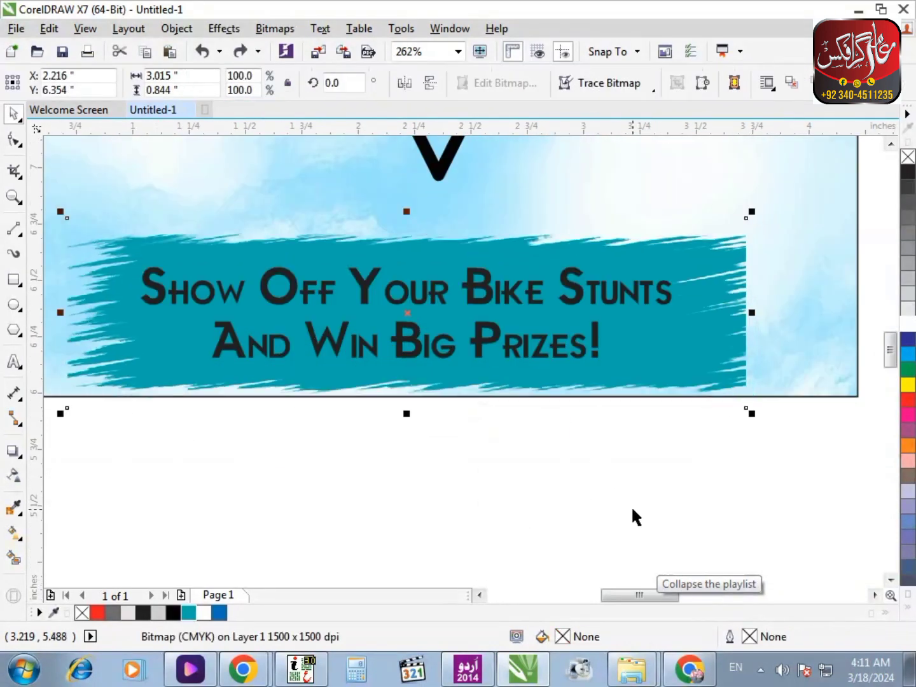
Try yellow as the fill colour of the banner slogan.
click(572, 364)
click(908, 383)
click(621, 474)
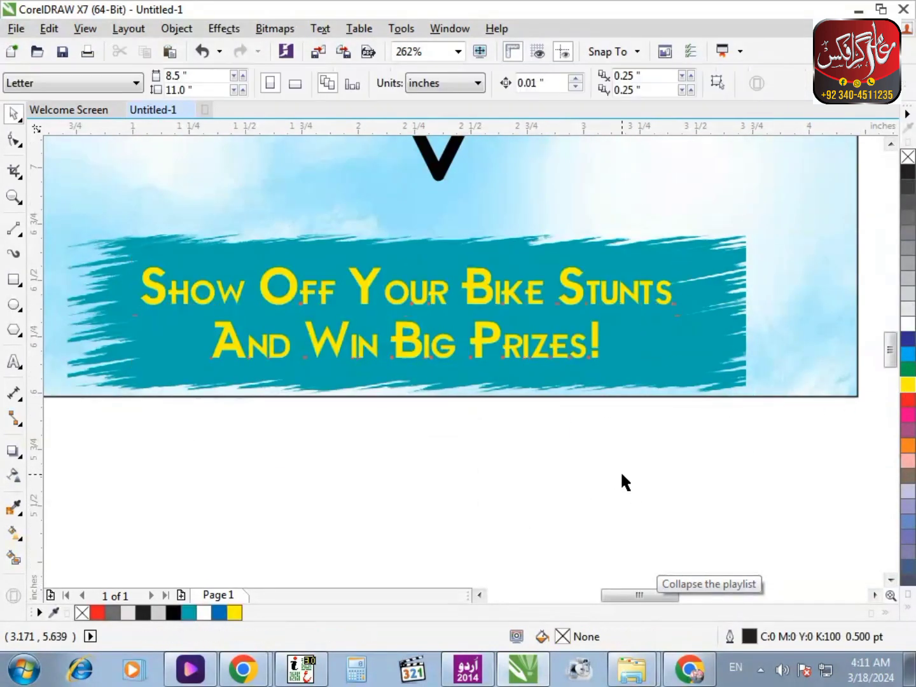
Fill the banner slogan with white.
click(620, 301)
scroll(445, 458, down, 2)
click(445, 458)
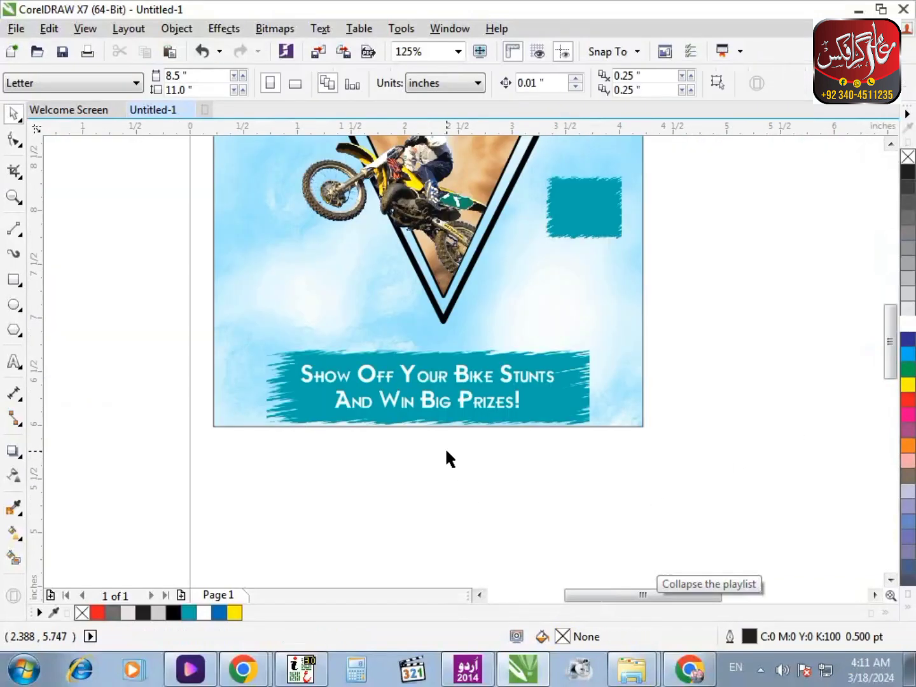
Add the two-line text "Date / 4 March 2k24" in the empty area beside the poster.
key(shift+F4)
scroll(679, 402, up, 2)
scroll(710, 428, up, 1)
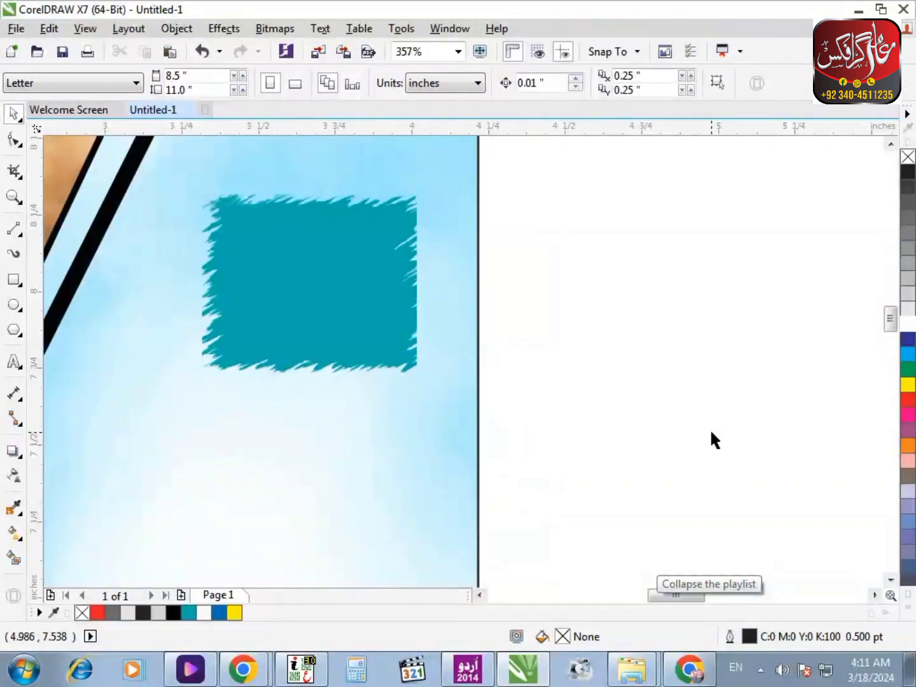
click(14, 362)
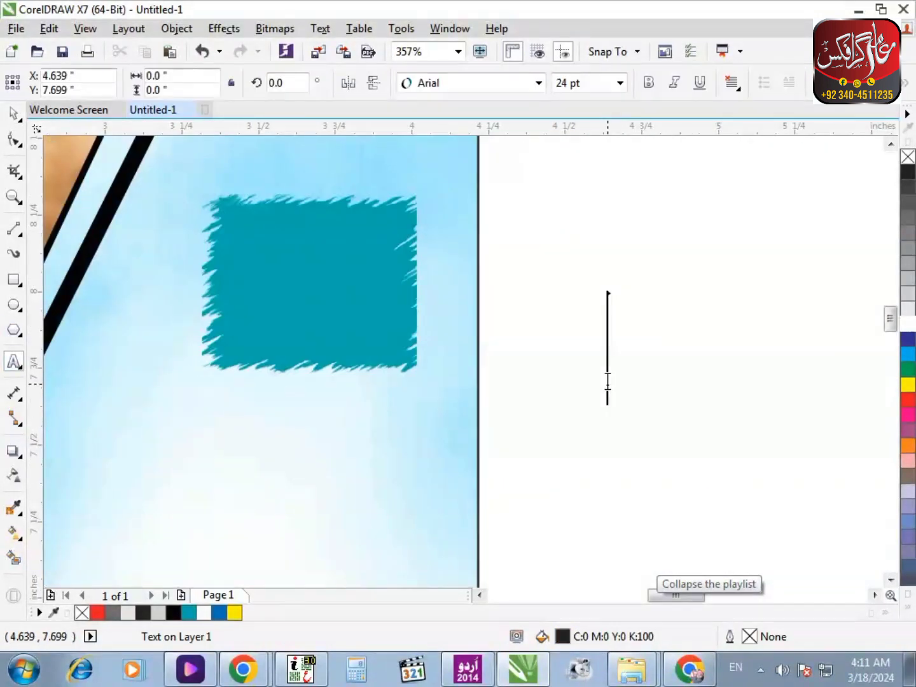
text(Date)
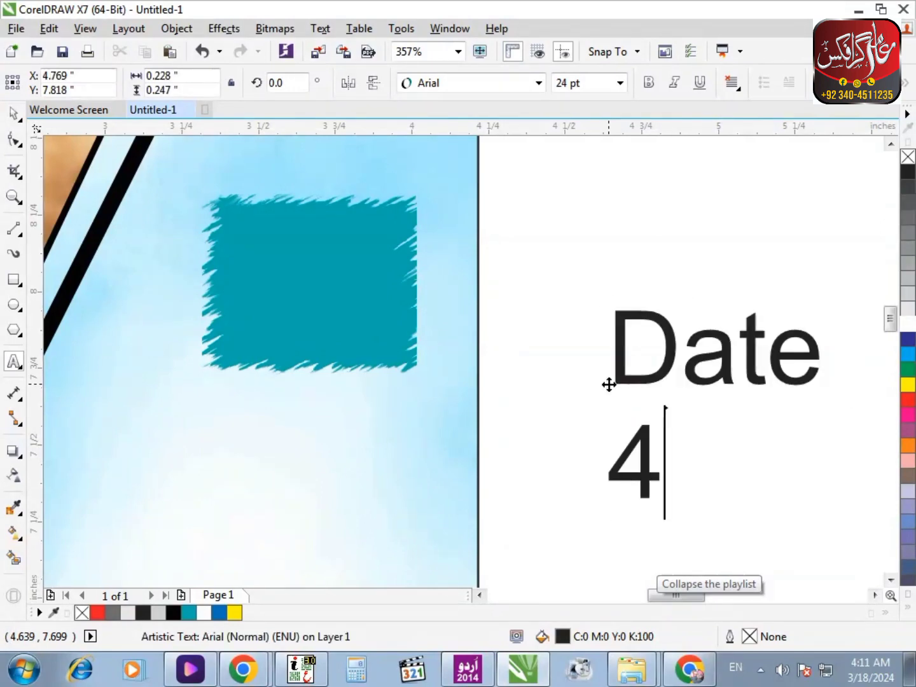
text( 4 Feb)
key(BackSpace)
key(BackSpace)
key(BackSpace)
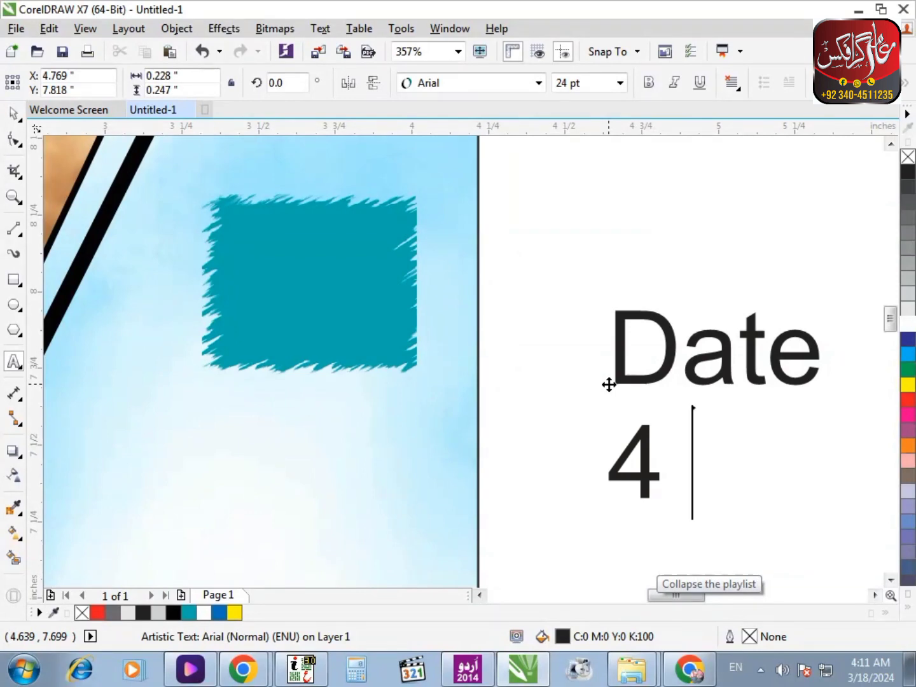
text(March 2)
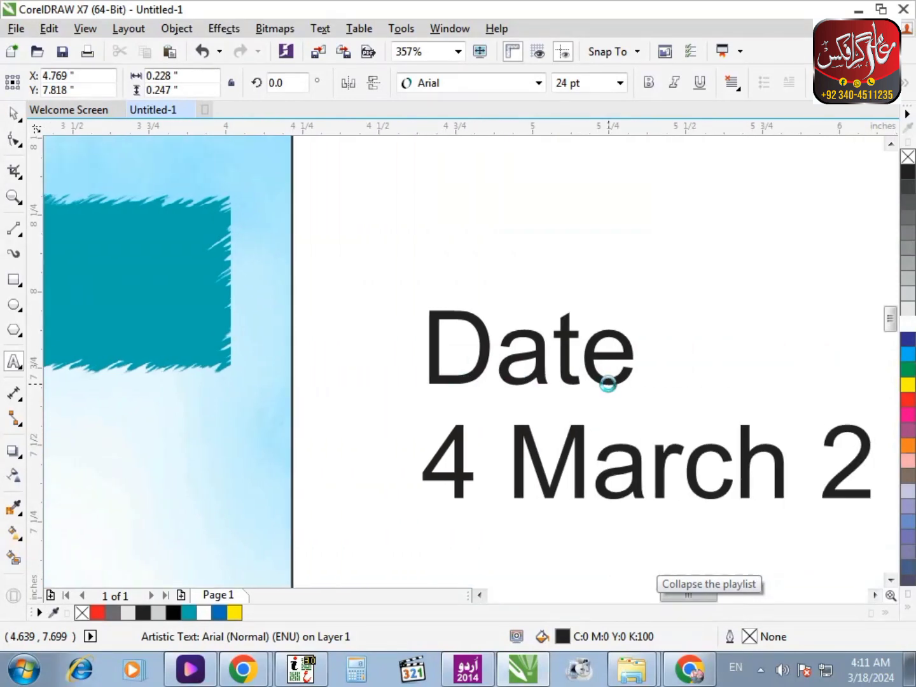
text(k2)
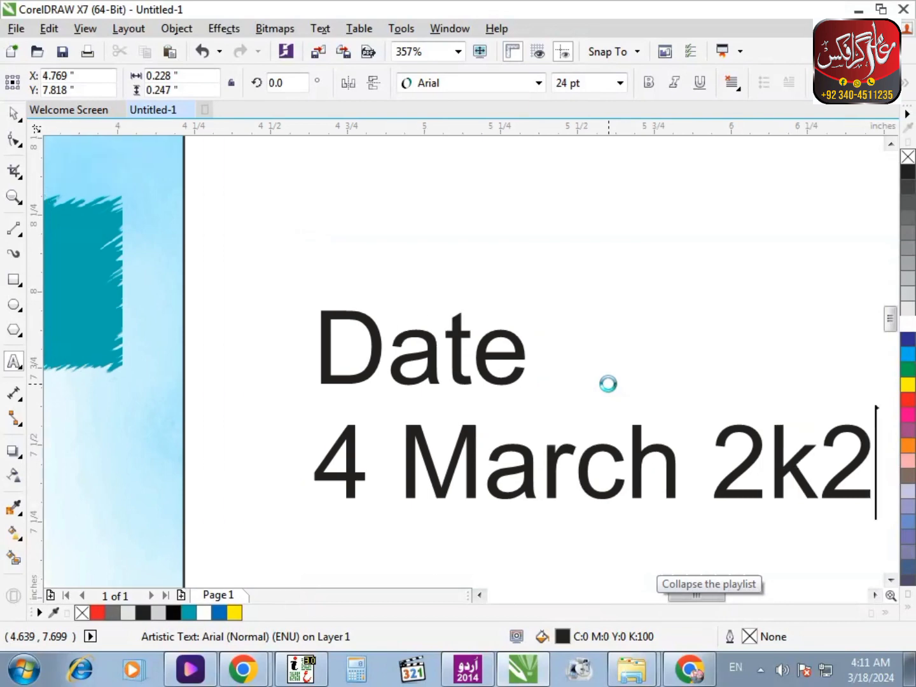
text(4)
key(ctrl+space)
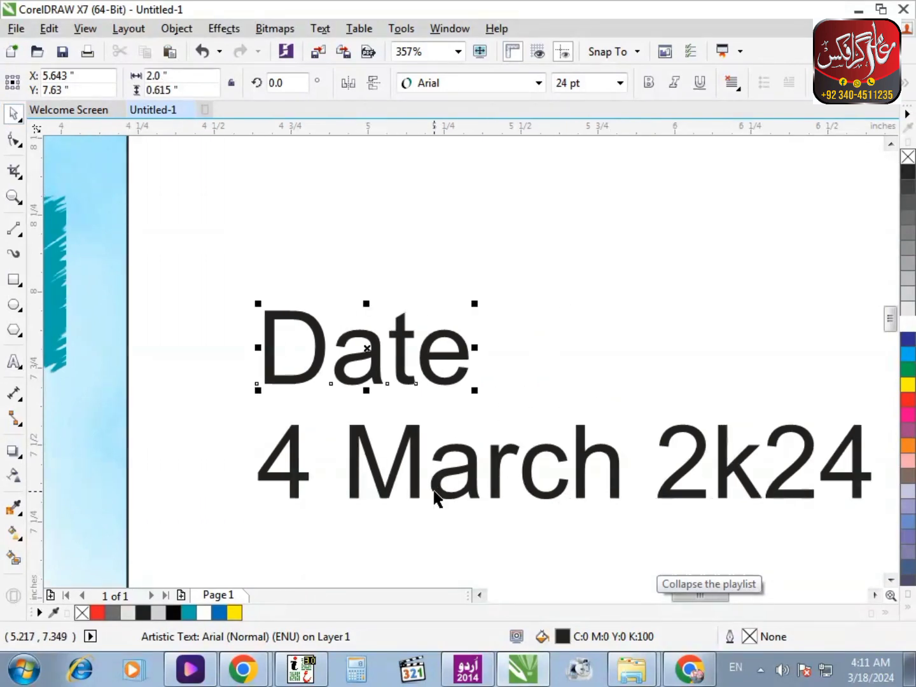
Break the date text into separate words and place the 4, enlarged to about 0.43 inches tall, on the badge's left half.
scroll(421, 475, down, 1)
drag(404, 475, 303, 329)
key(F2)
drag(85, 304, 535, 440)
drag(420, 300, 524, 280)
drag(458, 283, 153, 369)
key(F2)
drag(82, 262, 419, 486)
drag(312, 394, 296, 417)
Fill the large 4 on the teal badge with white.
scroll(302, 414, down, 1)
key(F2)
drag(194, 256, 599, 505)
click(907, 324)
click(701, 363)
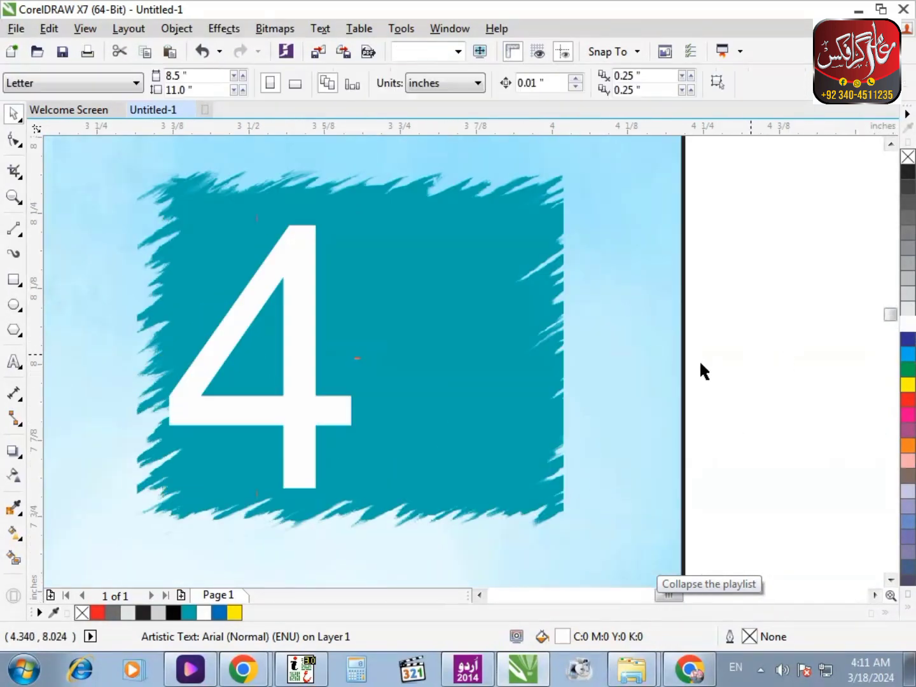
Shrink the word March to about 8.4 pt and move it closer to the badge.
scroll(642, 376, down, 1)
key(F2)
drag(357, 181, 849, 528)
mouse_move(705, 258)
mouse_down()
mouse_move(521, 385)
mouse_move(560, 401)
mouse_move(576, 388)
mouse_up()
drag(667, 372, 229, 393)
Convert the 4 to curves and extend its crossbar toward the badge's right edge, making it about 0.62 inches wide.
key(F2)
drag(124, 262, 662, 495)
click(316, 417)
key(F10)
key(ctrl+q)
drag(346, 369, 514, 425)
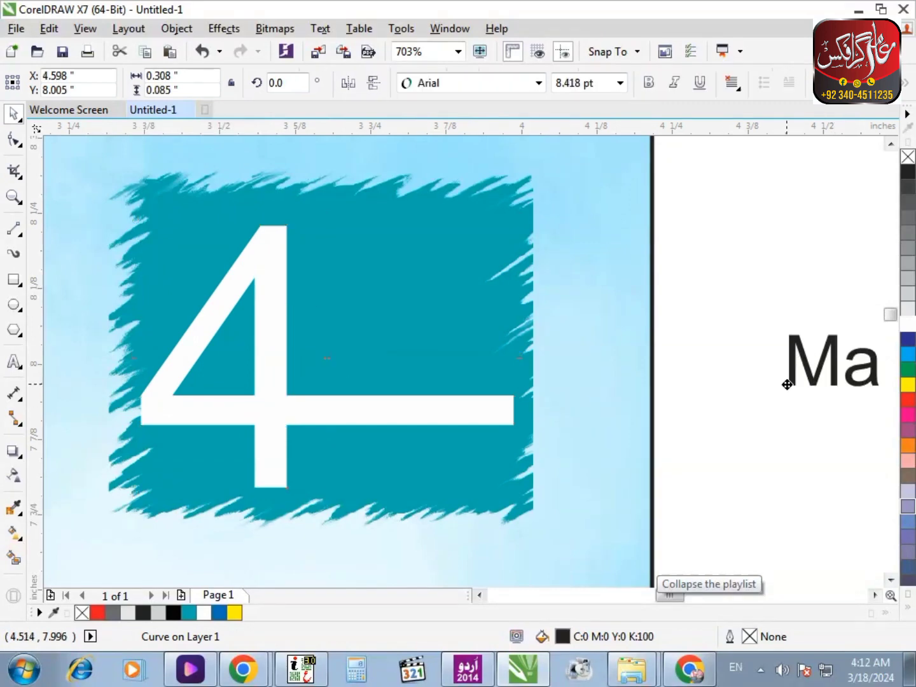
Place March above the 4's extended crossbar and set its font to Ambient.
drag(789, 363, 287, 392)
scroll(506, 381, up, 2)
click(539, 83)
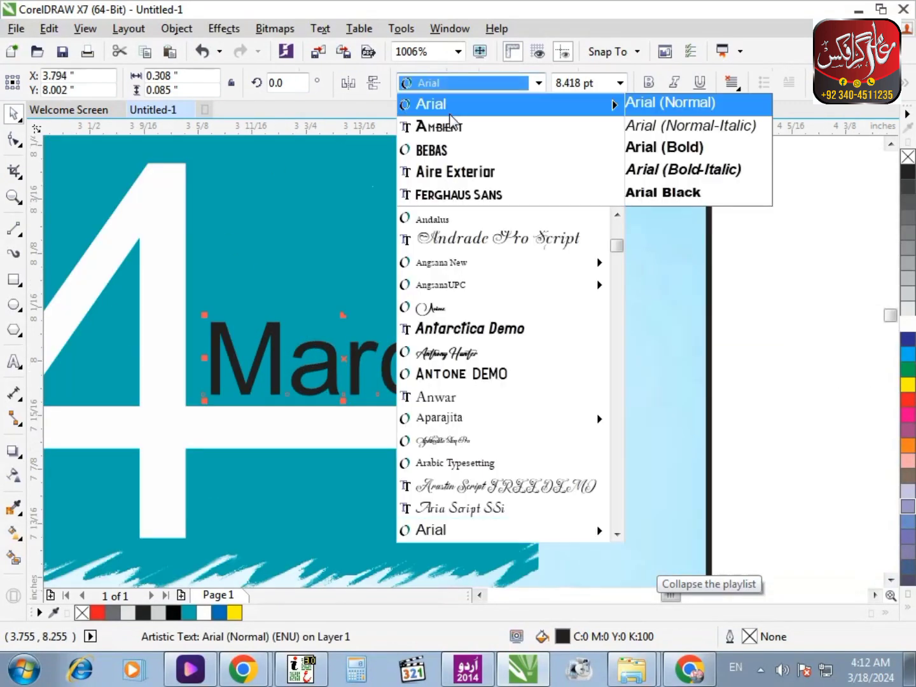
click(471, 128)
Adjust March's size and position above the crossbar and fill it with yellow.
drag(323, 313, 327, 306)
shift+click(364, 422)
click(623, 384)
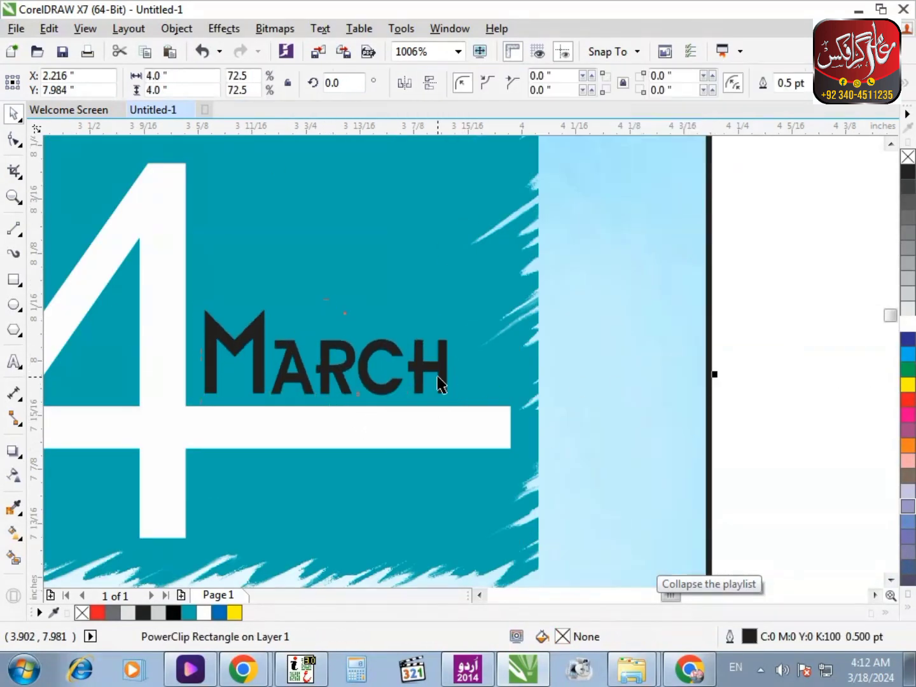
drag(438, 381, 456, 375)
click(907, 385)
click(828, 364)
Shrink the 2k24 text, place it below the 4's crossbar and centre it horizontally under March.
scroll(336, 359, down, 1)
scroll(336, 365, down, 6)
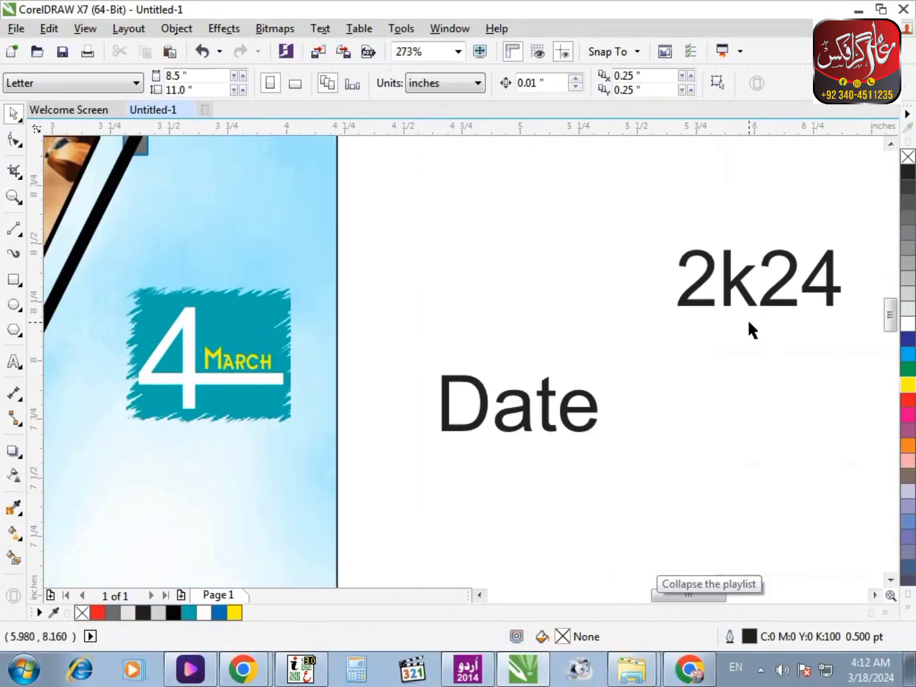
drag(748, 327, 215, 432)
scroll(492, 487, up, 4)
drag(559, 452, 433, 408)
scroll(343, 356, up, 3)
shift+click(407, 219)
key(c)
click(565, 318)
Move 2k24 up closer to the crossbar, try centring it again and undo the unwanted alignment.
drag(504, 397, 500, 344)
shift+click(473, 229)
key(c)
key(ctrl+z)
click(615, 421)
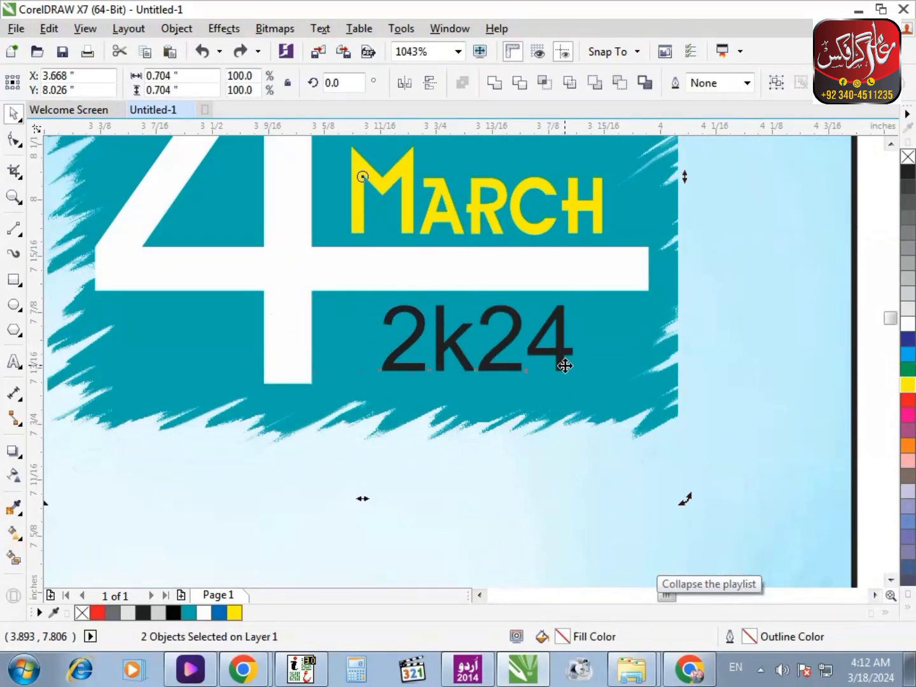
key(Escape)
Fill the 2k24 text with the same yellow as March.
click(561, 358)
shift+click(538, 227)
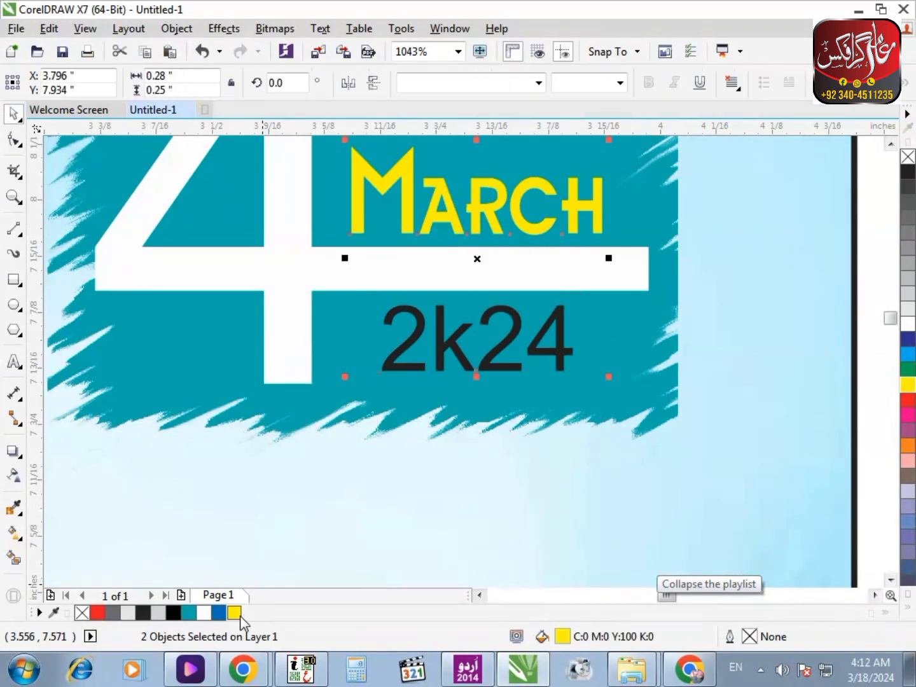
click(237, 615)
click(369, 370)
Try to widen the character spacing of 2k24 with the Shape tool.
scroll(368, 371, down, 3)
scroll(507, 217, up, 2)
click(389, 443)
key(F10)
key(F2)
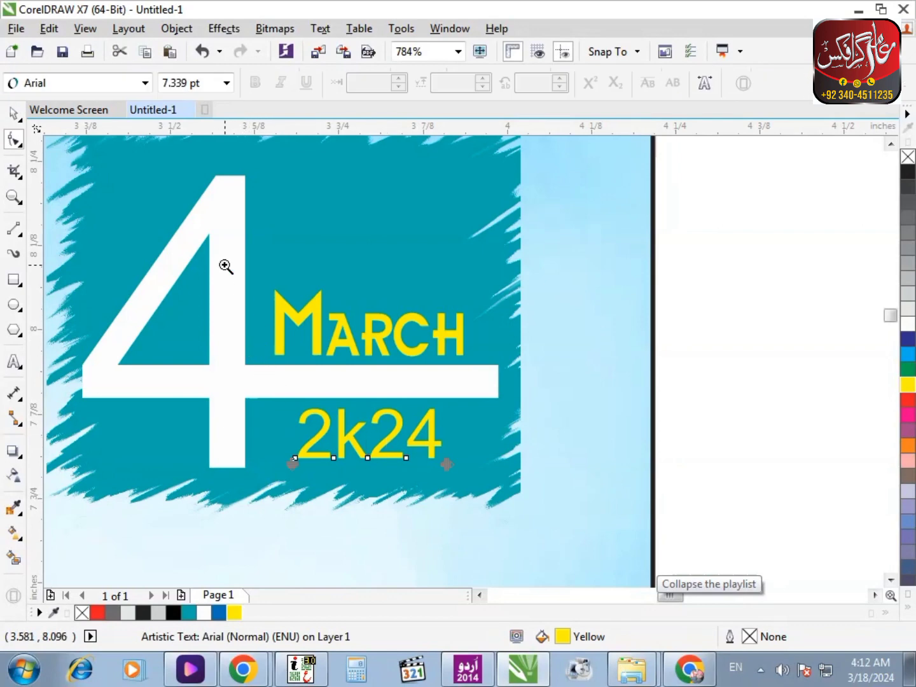
drag(225, 266, 673, 518)
drag(457, 486, 515, 486)
key(ctrl+z)
click(14, 114)
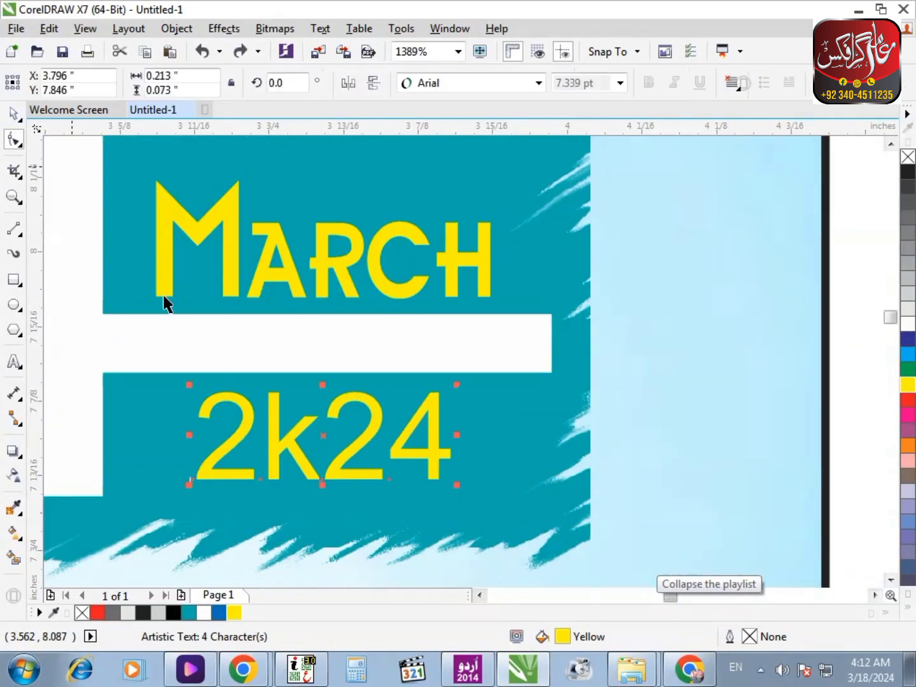
Try a light grey fill on the large 4 in the badge.
scroll(387, 449, down, 4)
scroll(343, 356, up, 1)
click(257, 300)
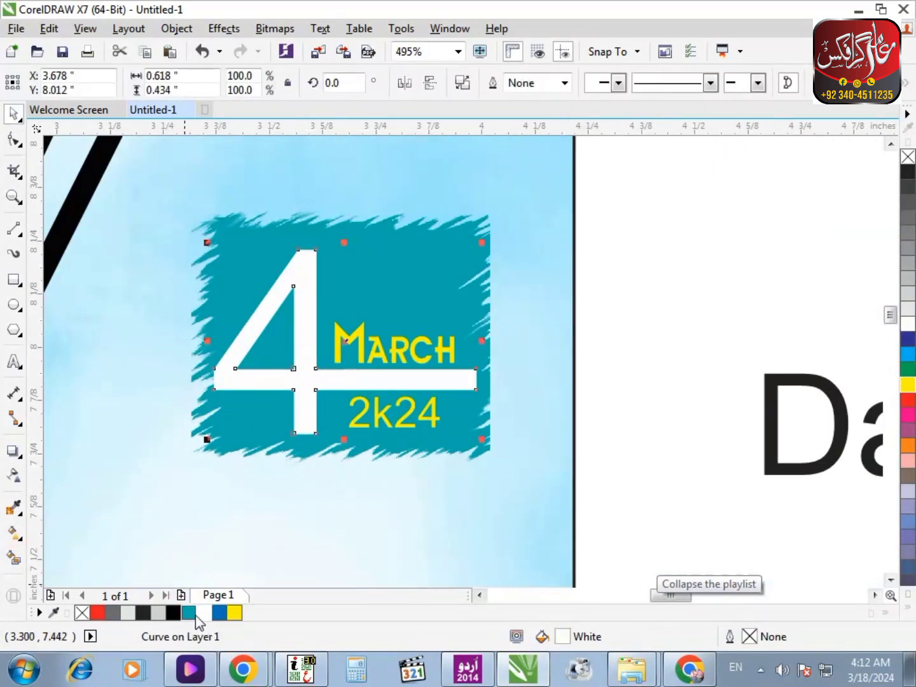
click(158, 613)
key(ctrl+z)
click(642, 346)
drag(601, 473, 303, 252)
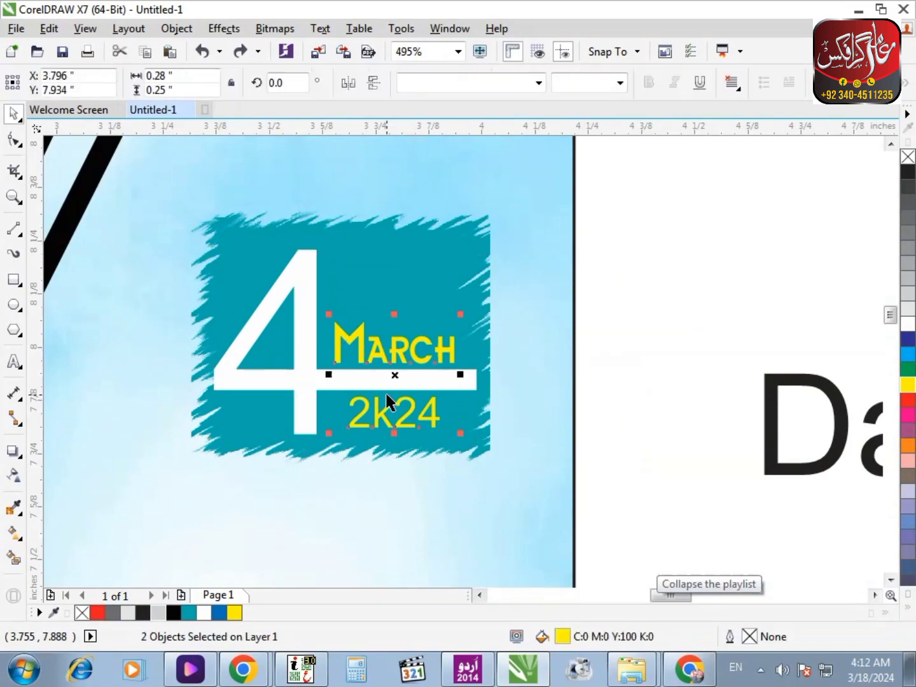
key(Escape)
scroll(495, 409, down, 2)
drag(635, 458, 635, 458)
Switch to Chrome and search Google for "date icon".
key(alt+Tab)
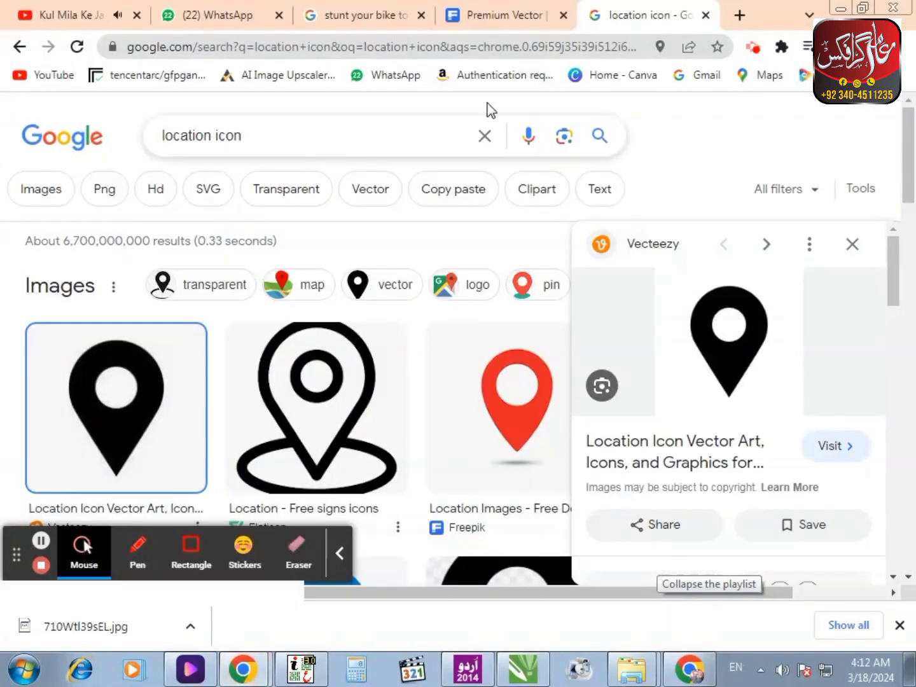
click(446, 41)
text(date icon)
key(Return)
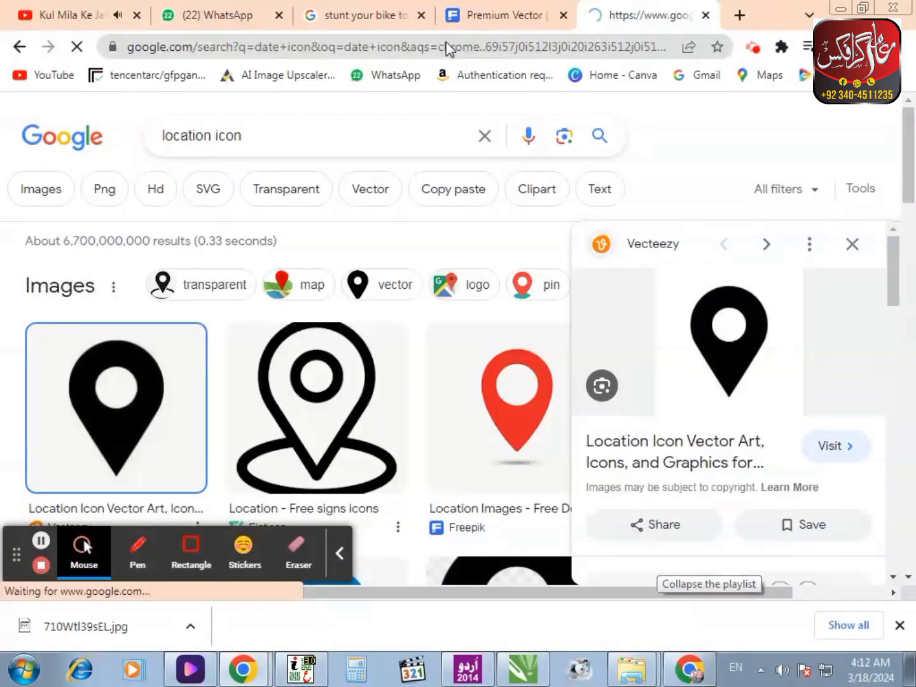
Copy the black calendar-with-clock image from the date icon results and paste it into the CorelDRAW document.
click(532, 404)
right_click(723, 337)
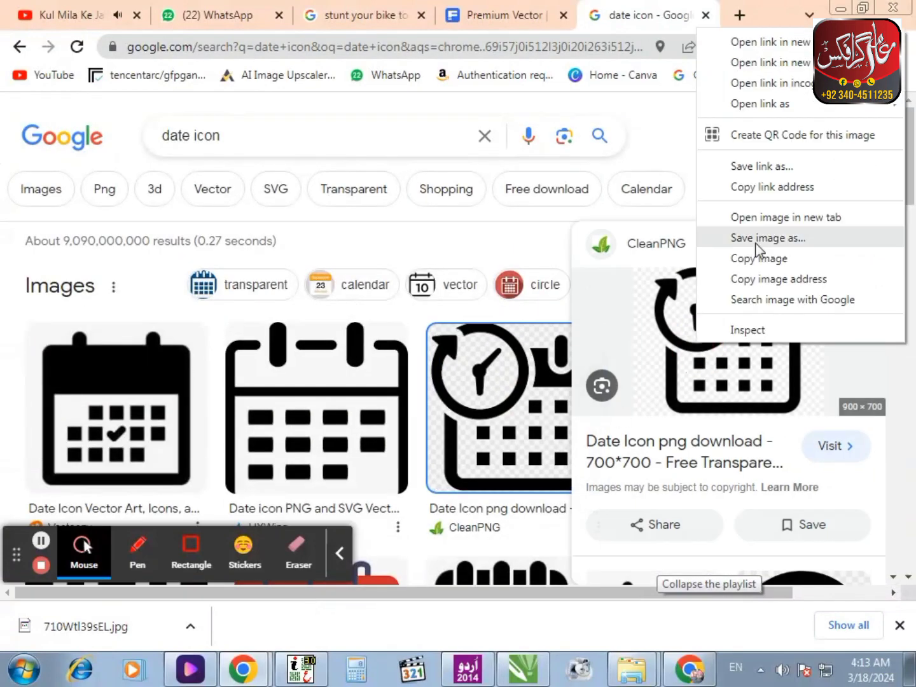
click(757, 259)
key(alt+Tab)
right_click(696, 292)
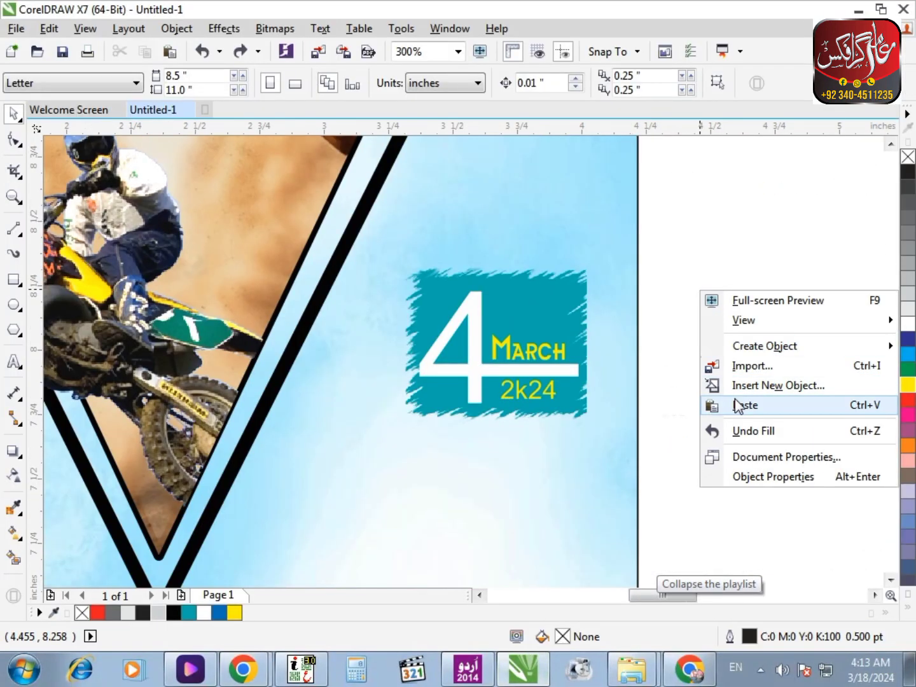
click(747, 405)
Shrink the pasted calendar image to about 0.637 by 0.496 inches and place it beside the Date text.
scroll(626, 197, down, 2)
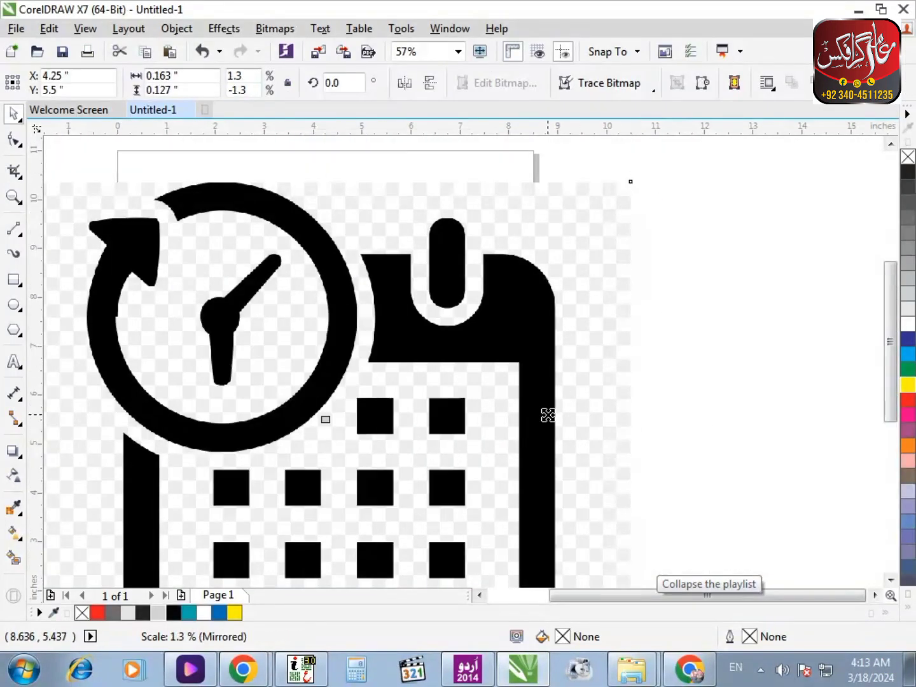
drag(547, 416, 390, 439)
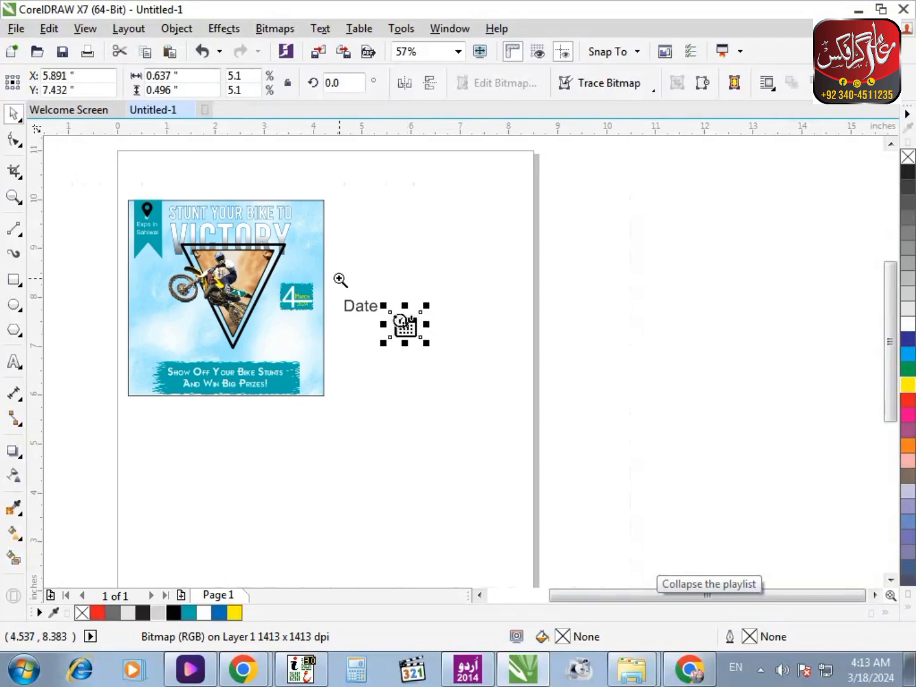
drag(340, 280, 445, 353)
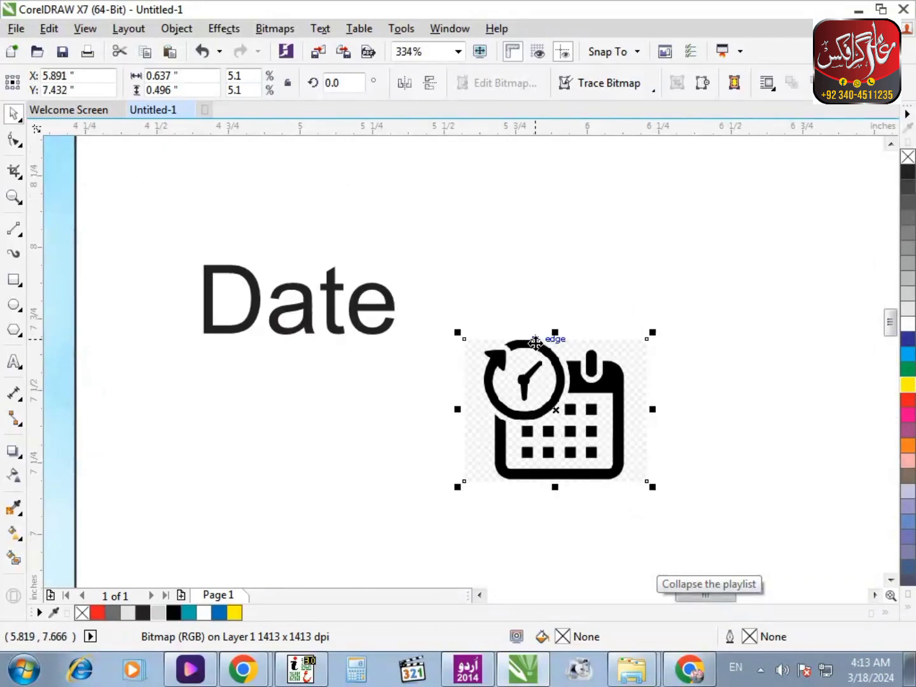
Outline-trace the calendar bitmap as a Logo with near-maximum detail, move the trace off the original and delete the bitmap.
scroll(719, 465, up, 2)
click(607, 83)
mouse_move(622, 143)
click(738, 159)
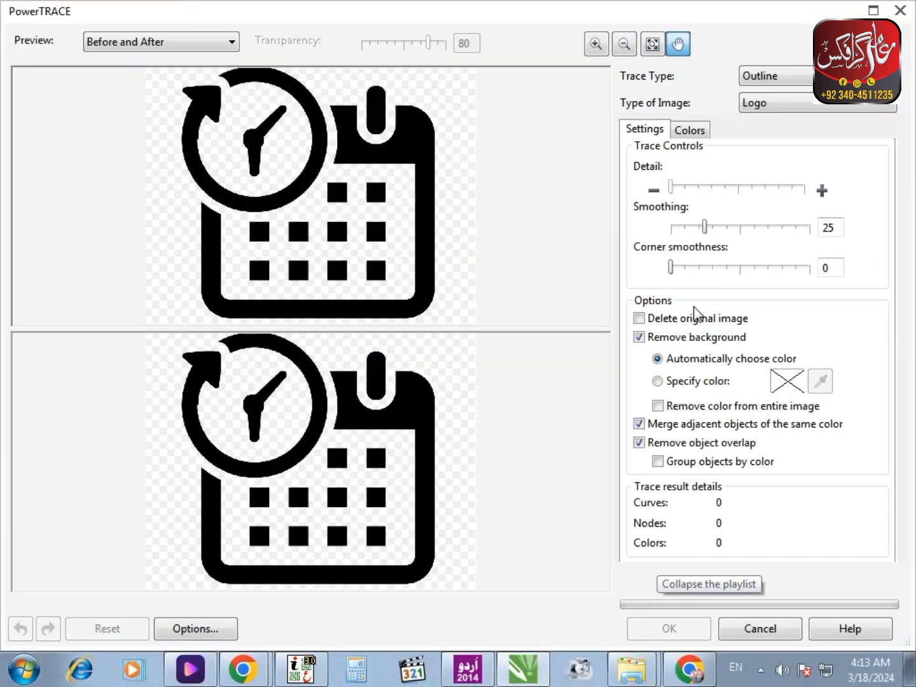
click(783, 186)
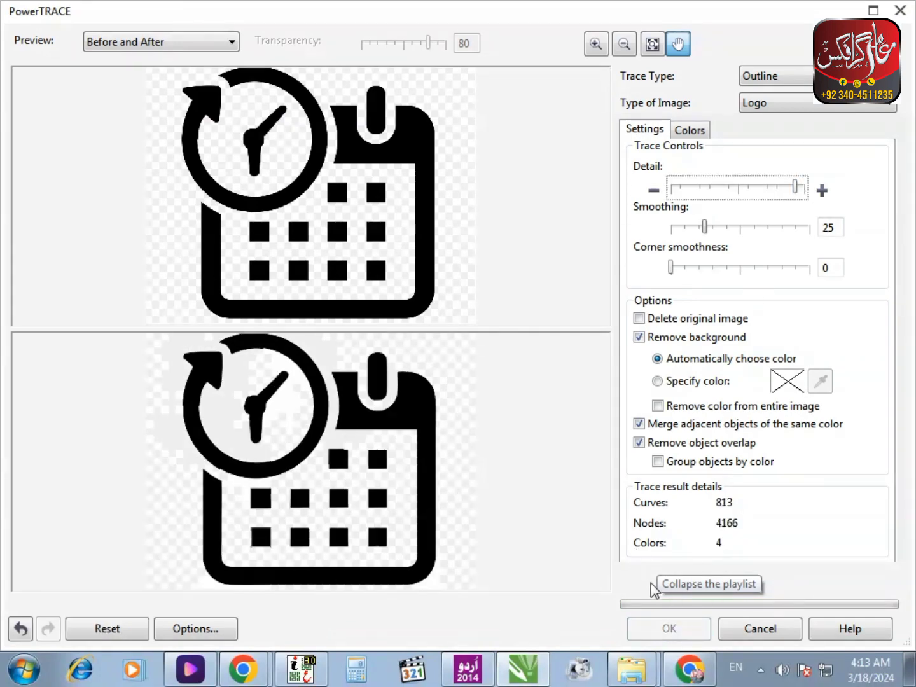
click(684, 626)
mouse_move(359, 355)
mouse_down()
mouse_move(523, 353)
mouse_move(568, 306)
mouse_up()
click(317, 388)
key(Delete)
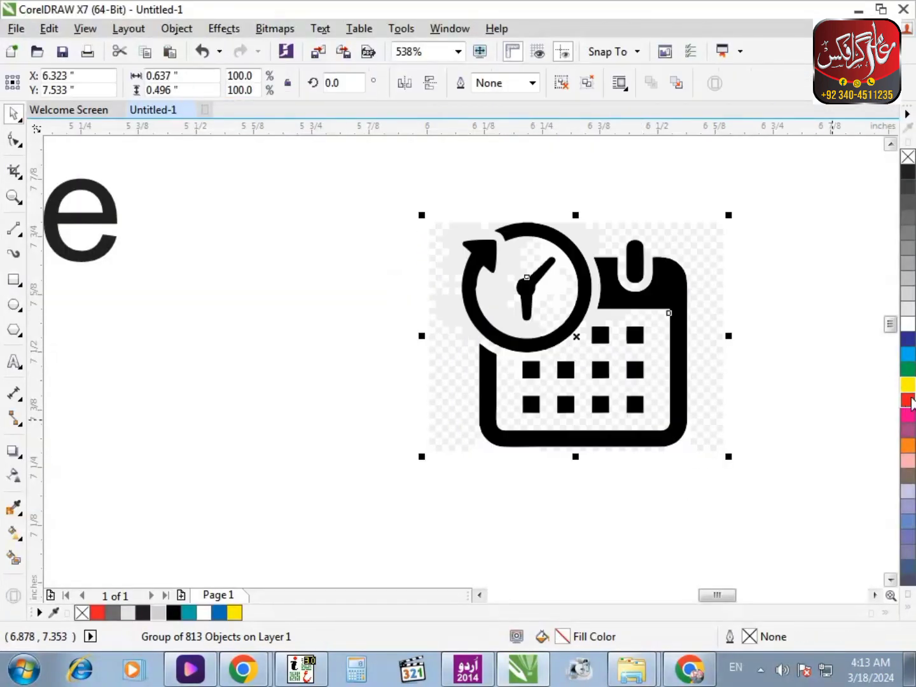
Try filling the traced calendar icon with red and ungrouping it.
click(908, 399)
scroll(688, 348, down, 2)
scroll(558, 350, up, 3)
key(ctrl+u)
scroll(268, 145, down, 2)
click(591, 151)
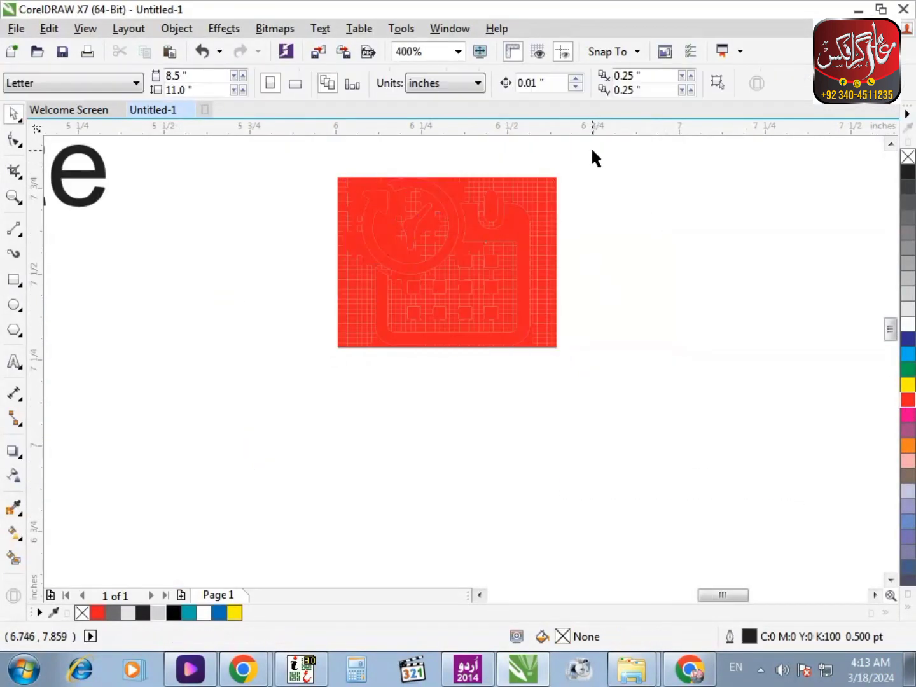
Try deleting the red background squares around the traced calendar by selecting whole areas.
drag(591, 150, 484, 381)
key(Delete)
drag(557, 291, 327, 356)
key(Delete)
drag(270, 391, 366, 143)
key(Delete)
drag(294, 154, 396, 320)
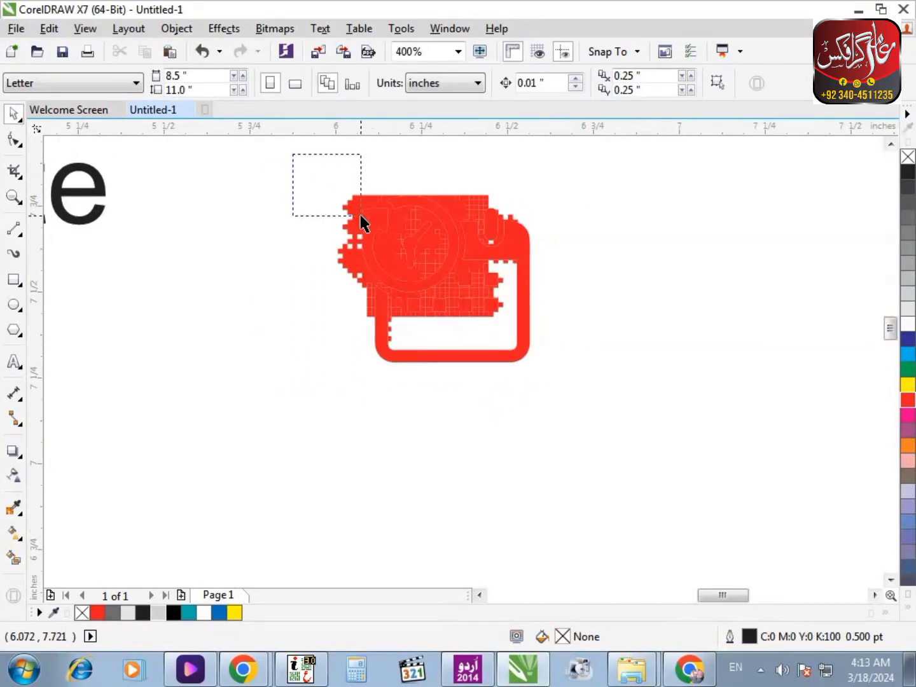
key(Delete)
Undo the square deletions, the ungrouping, the red fill and the removal of the original calendar bitmap.
scroll(334, 292, down, 1)
key(ctrl+z)
key(ctrl+z)
key(ctrl+z)
key(ctrl+z)
key(ctrl+z)
key(ctrl+z)
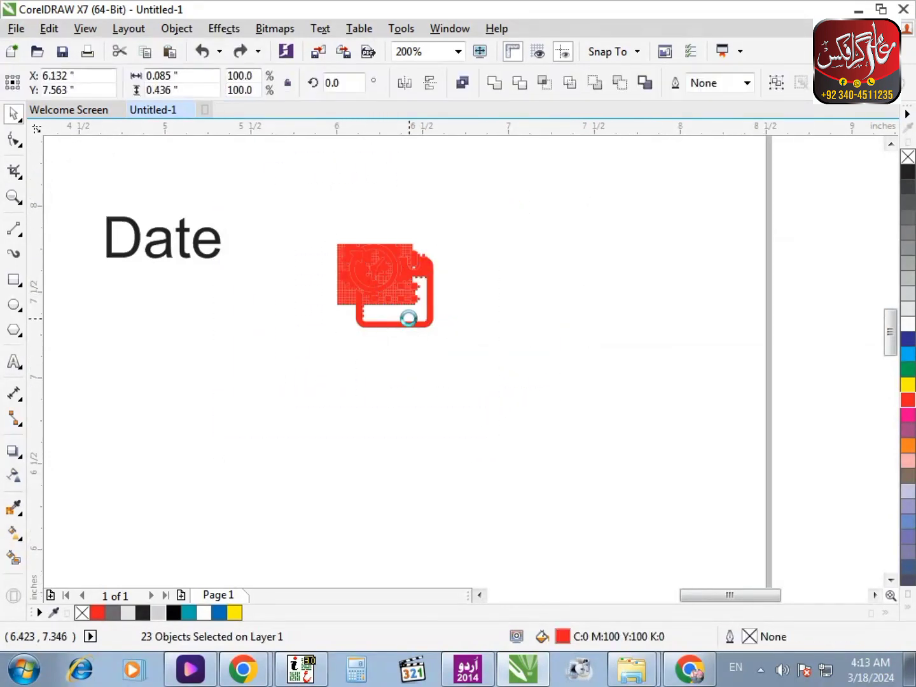
key(ctrl+z)
key(ctrl+z)
Trace the original calendar bitmap again, move the new trace off it and ungroup the traced objects.
click(489, 341)
drag(405, 288, 510, 217)
click(323, 286)
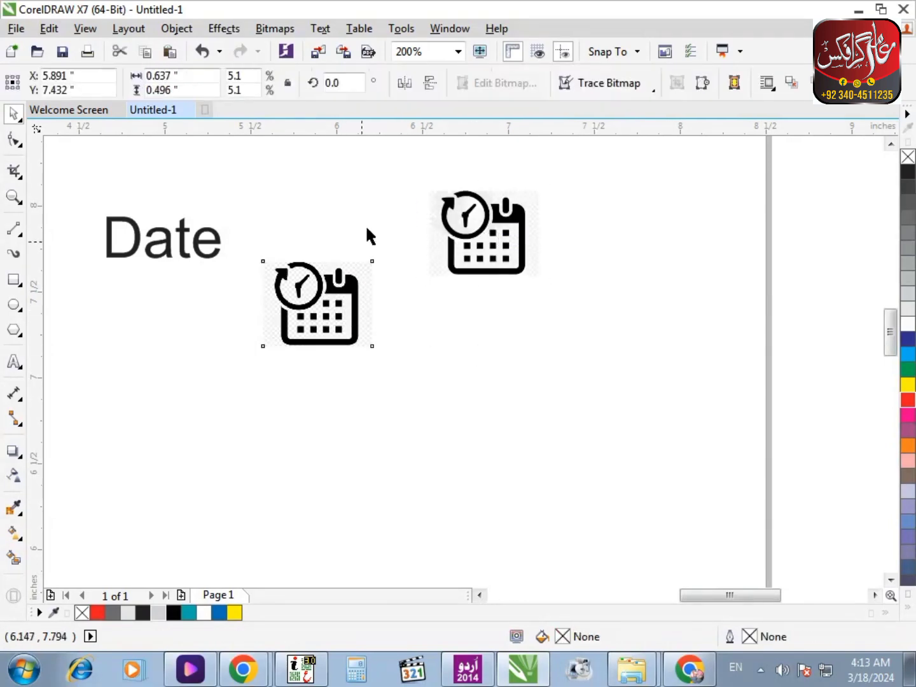
click(601, 83)
drag(326, 314, 411, 354)
key(F2)
drag(266, 268, 655, 407)
key(ctrl+u)
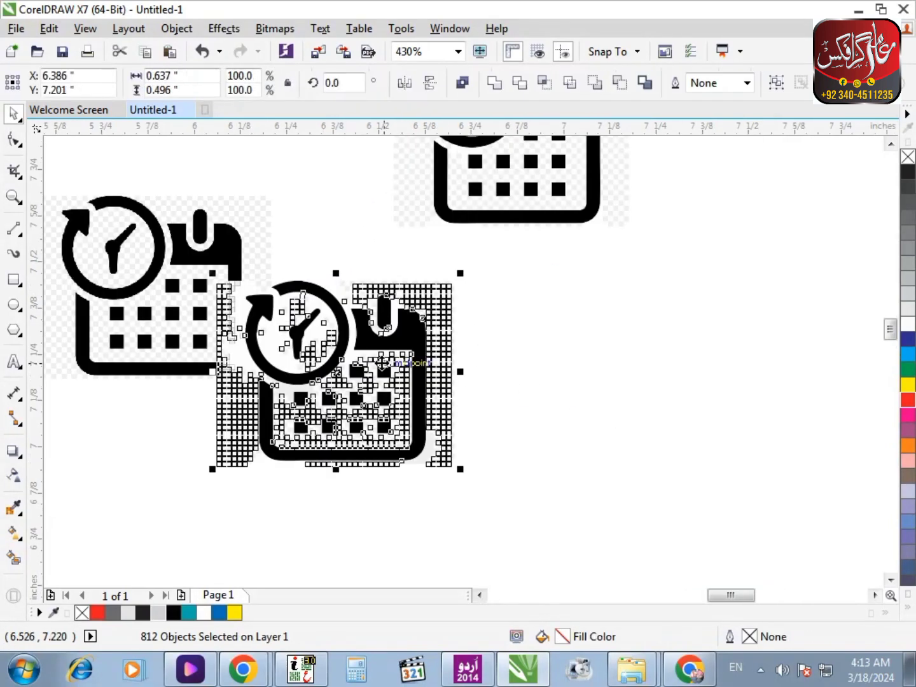
Move the ungrouped trace to clear space and delete the checkered background squares around its outer edges.
drag(389, 366, 621, 379)
click(778, 228)
drag(777, 228, 673, 434)
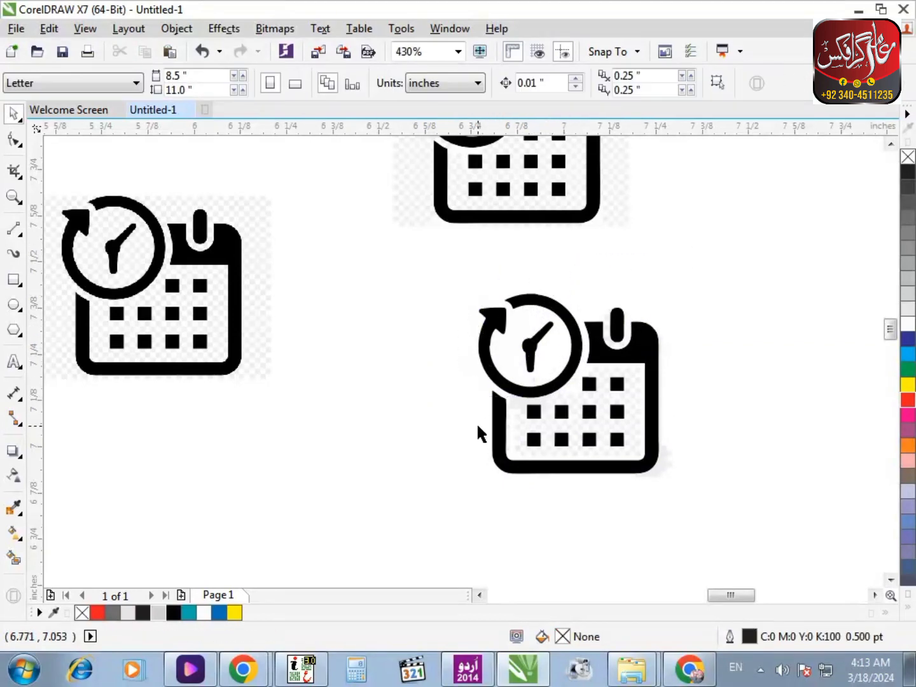
drag(581, 390, 580, 389)
drag(699, 366, 671, 392)
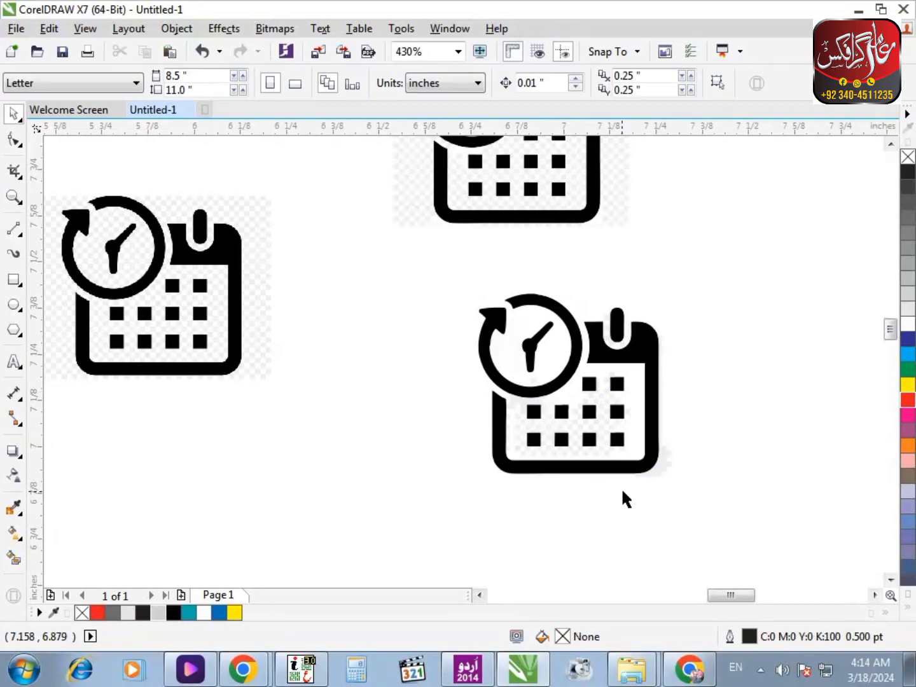
Group the ten black date boxes inside the traced calendar.
scroll(717, 491, up, 3)
click(445, 295)
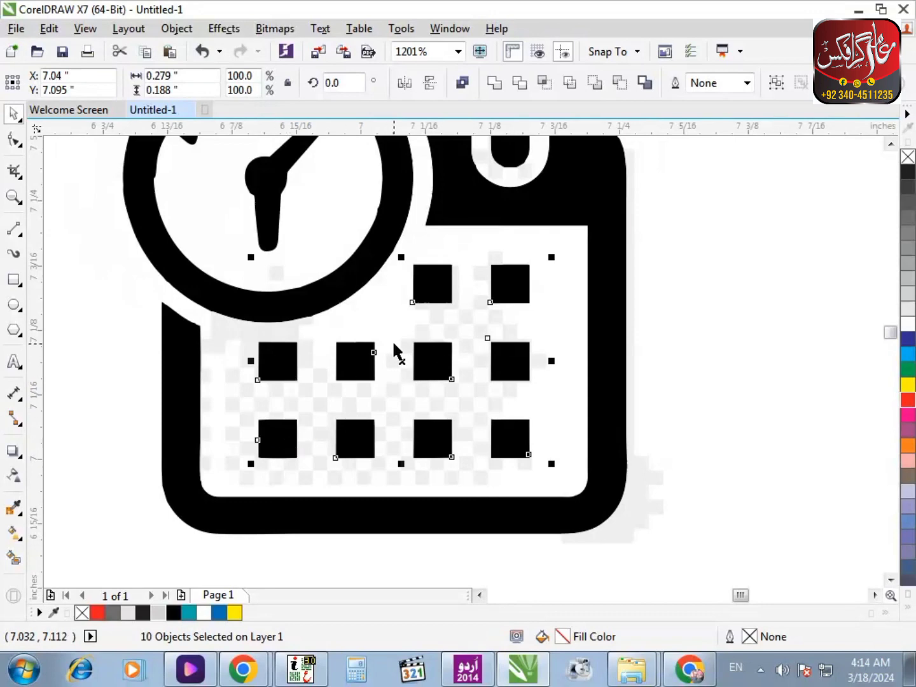
key(ctrl+g)
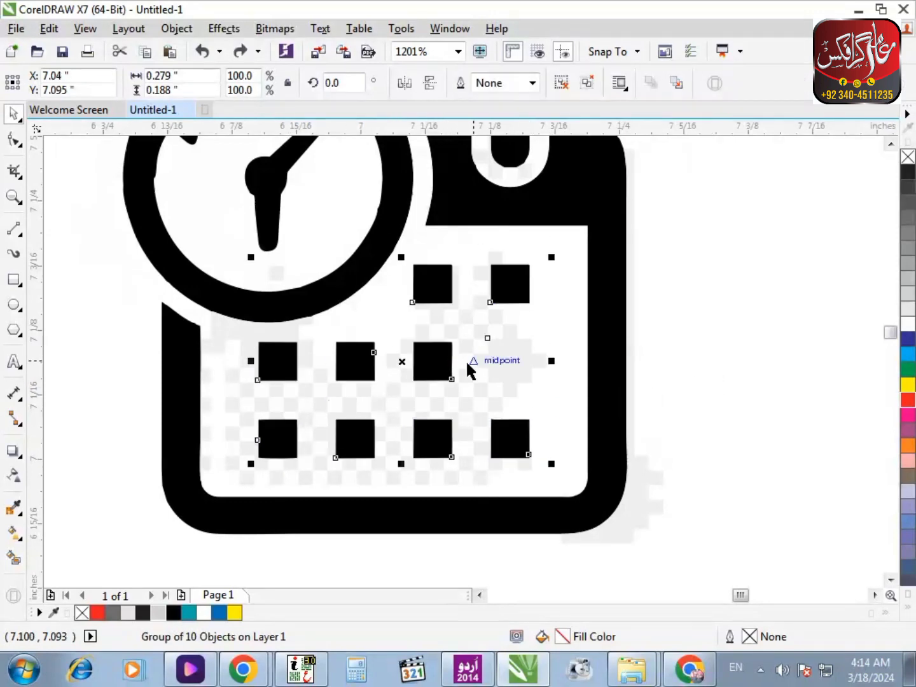
Delete the grey background squares between the date boxes and the stray one inside the clock.
key(Delete)
key(ctrl+z)
key(Delete)
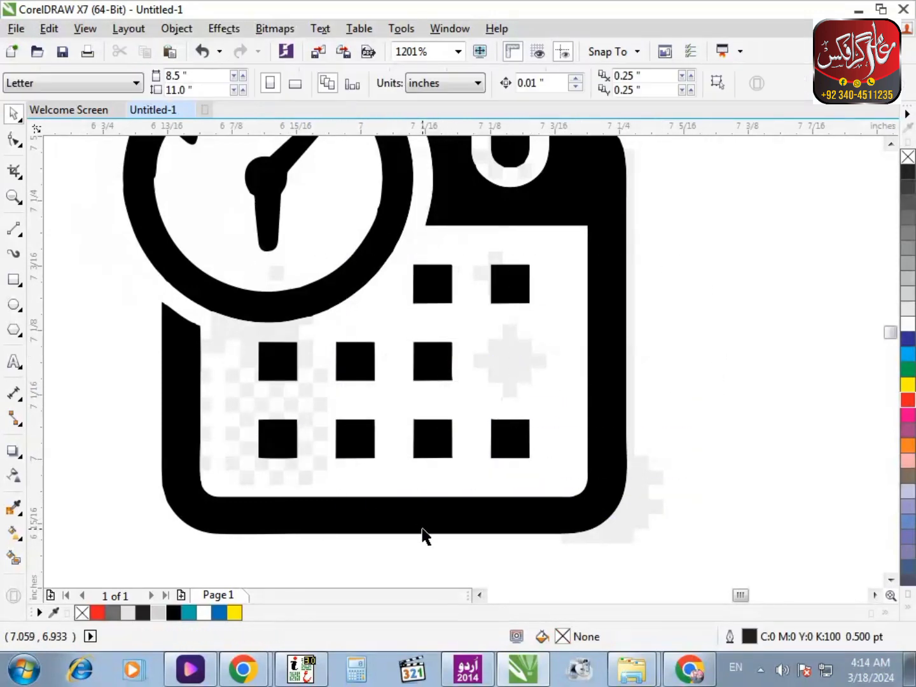
drag(353, 447, 167, 506)
key(Delete)
click(277, 273)
key(Delete)
Delete the grey fragments around the calendar's binding ring.
scroll(585, 495, down, 1)
drag(664, 440, 598, 507)
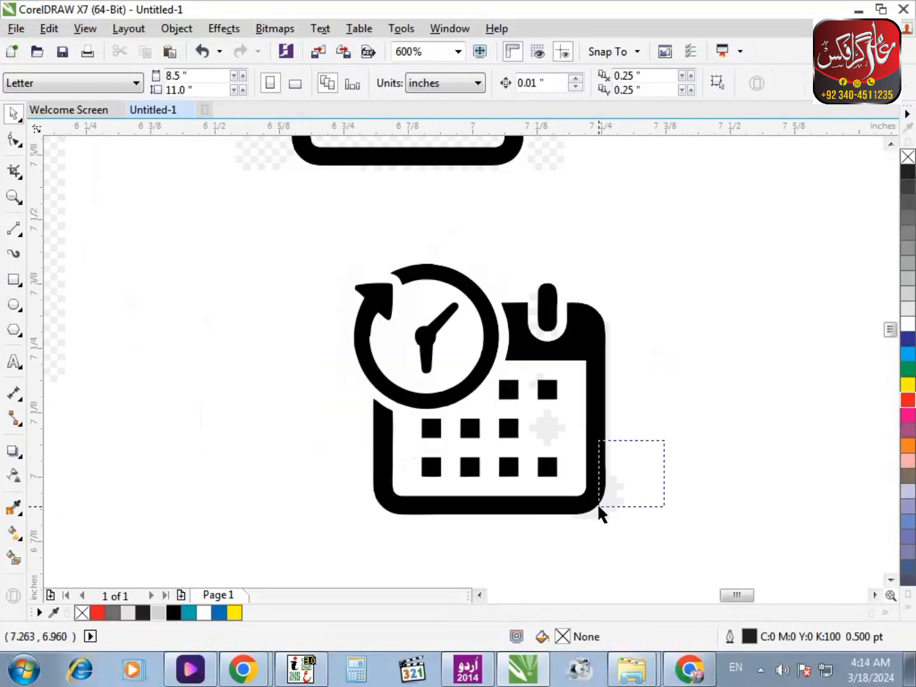
drag(416, 306, 416, 306)
drag(652, 232, 489, 342)
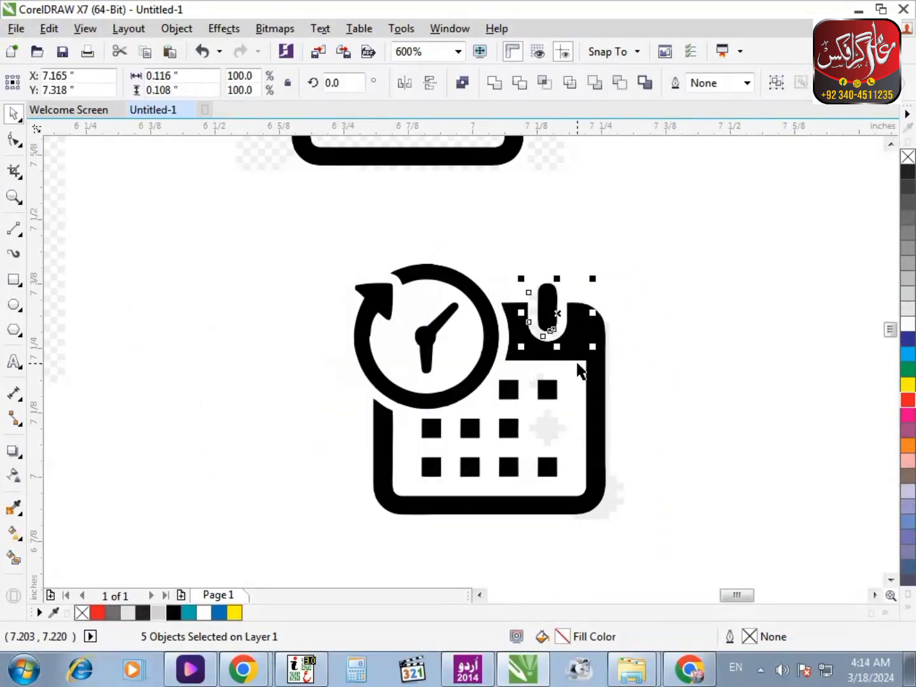
key(Delete)
Fill the whole traced icon with red and delete the leftover background fragments around the clock and frame.
drag(700, 235, 280, 586)
click(907, 400)
click(706, 356)
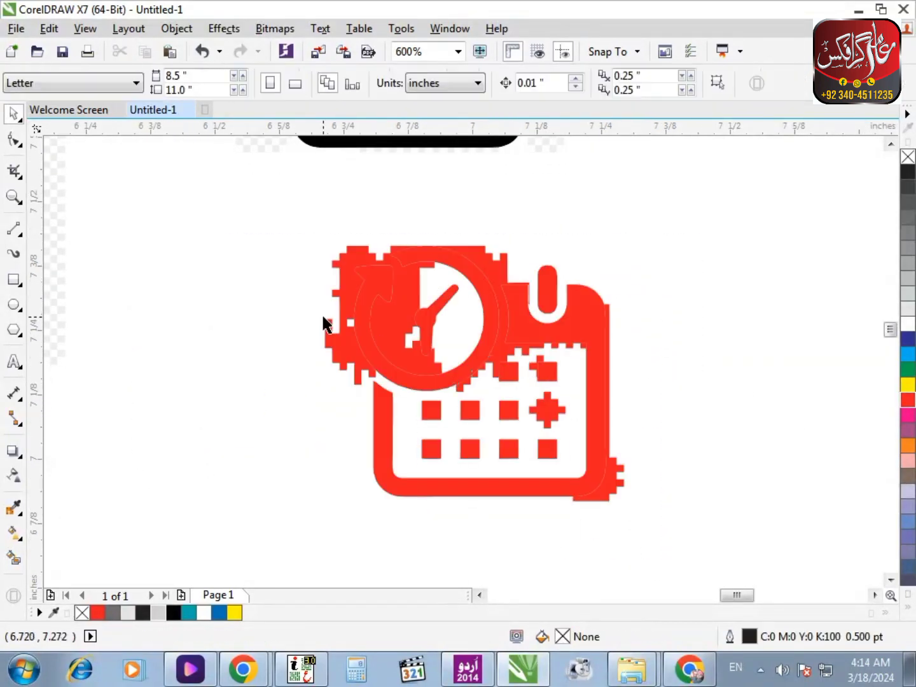
click(354, 351)
key(Delete)
click(535, 346)
key(Delete)
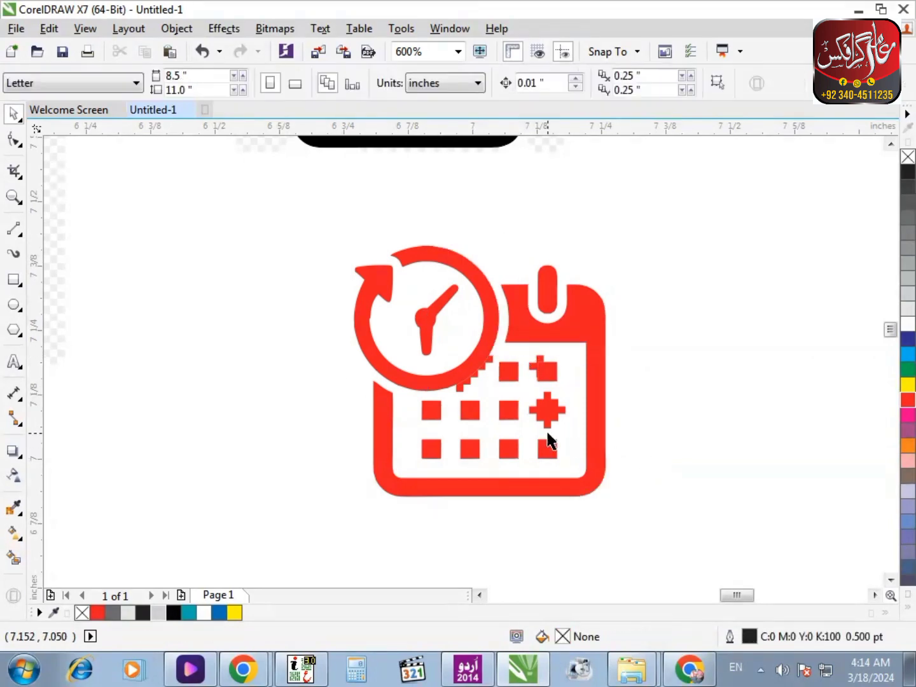
Ungroup the date boxes and delete the cross-shaped fragments beside the rightmost boxes.
scroll(552, 440, up, 3)
click(477, 436)
key(Delete)
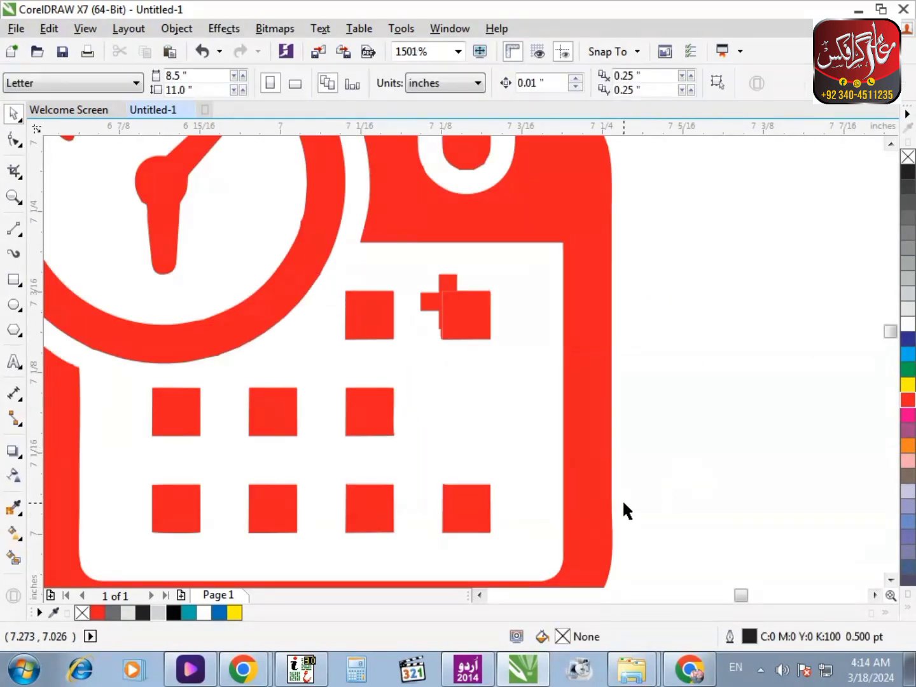
click(477, 505)
key(ctrl+u)
click(448, 283)
key(Delete)
Copy the upper-right date box into the empty second-row slot and combine all icon parts into one curve.
drag(456, 333, 457, 419)
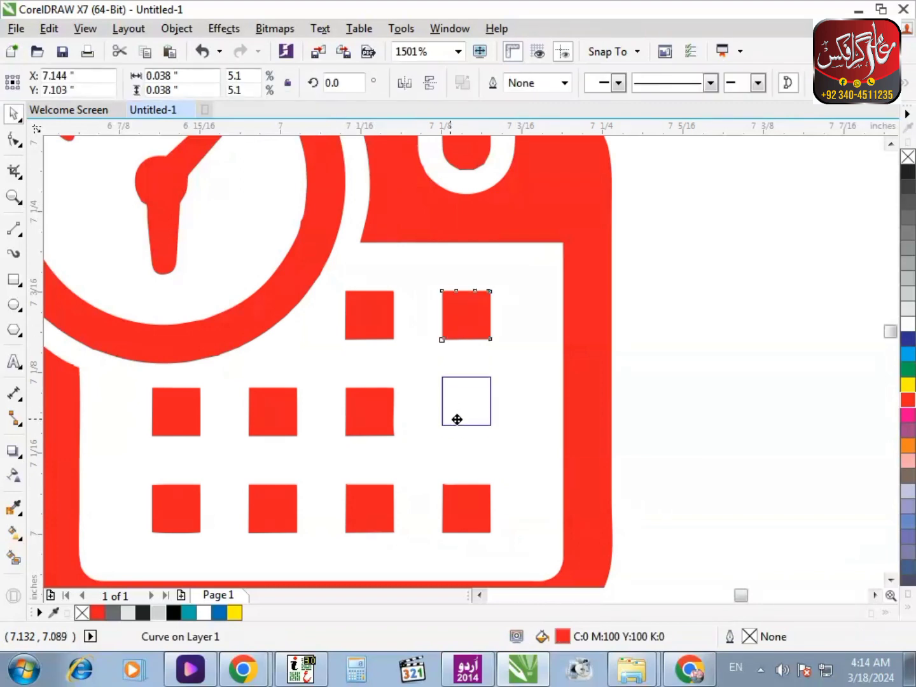
scroll(623, 394, down, 3)
drag(704, 501, 360, 318)
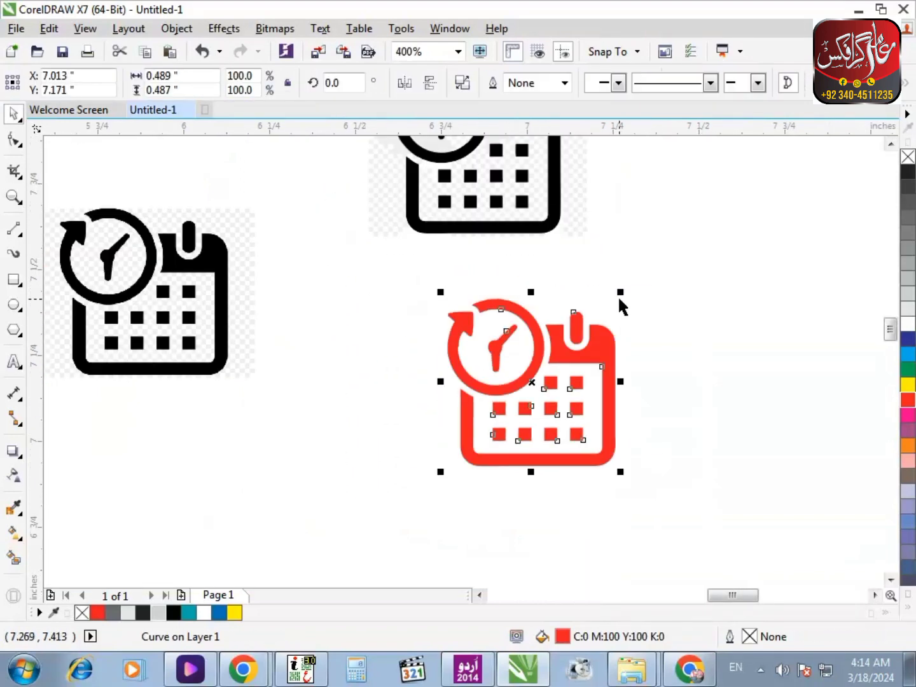
Shrink the red calendar icon beside the poster and delete the leftover icon copies and Date text.
drag(619, 295, 605, 347)
scroll(556, 390, down, 2)
mouse_move(553, 387)
mouse_down()
mouse_move(315, 394)
mouse_move(340, 401)
mouse_up()
drag(336, 267, 742, 432)
key(Delete)
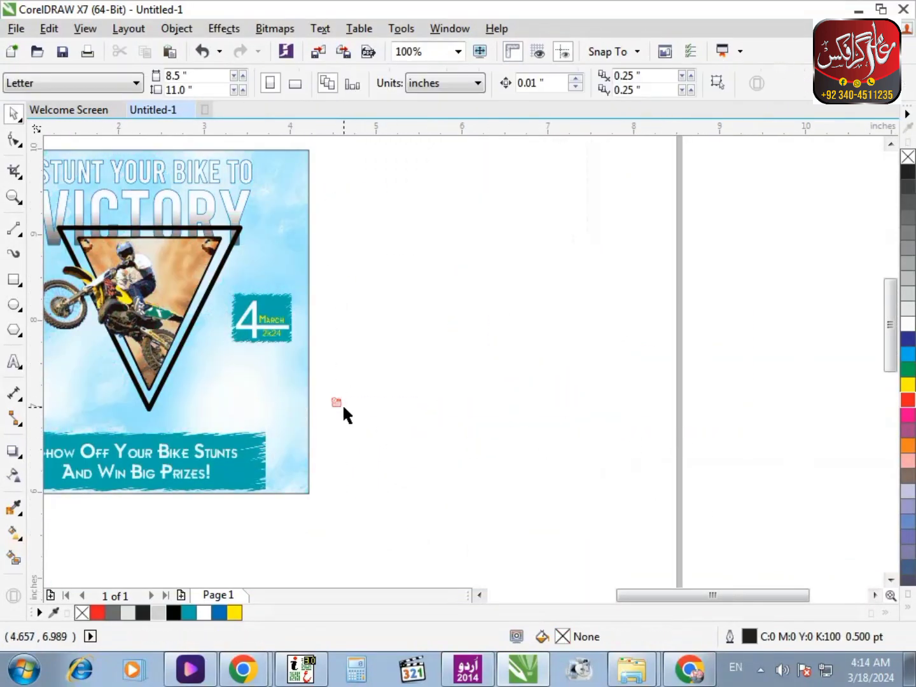
Move the red calendar icon into the date badge, above March.
drag(340, 403, 338, 301)
key(F2)
drag(412, 392, 162, 205)
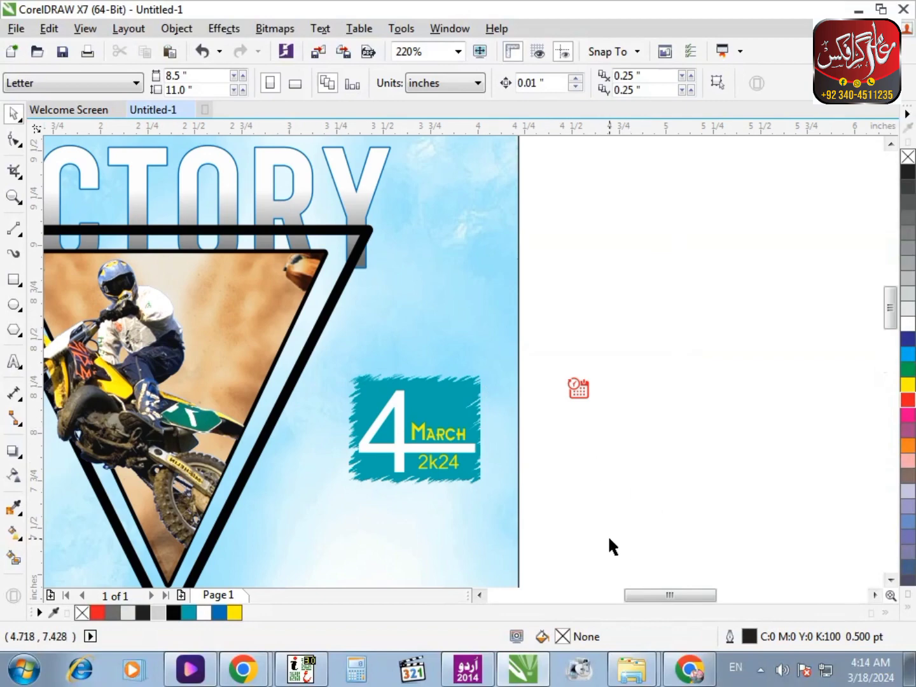
key(F2)
drag(642, 518, 321, 236)
drag(763, 352, 346, 384)
Resize the calendar icon to about 0.177 inches wide above March and centre it horizontally on the text.
key(F2)
drag(182, 278, 640, 516)
drag(376, 411, 470, 477)
shift+click(436, 541)
key(c)
key(F3)
click(700, 489)
key(F2)
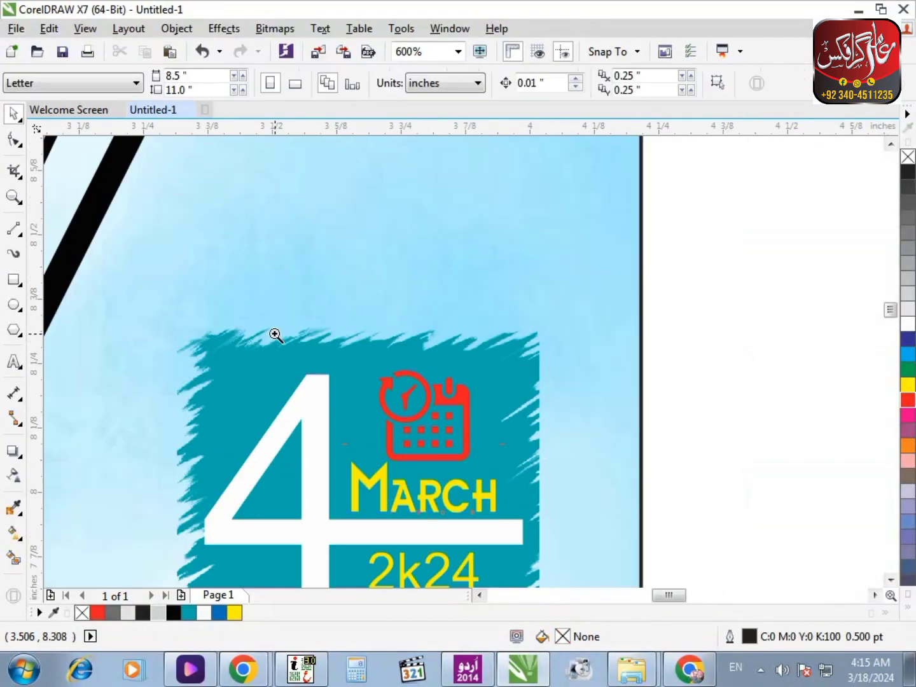
Try a black fill of C75 M68 Y65 K90 on the calendar icon in the badge.
drag(275, 334, 691, 514)
click(436, 381)
key(shift+F11)
drag(305, 388, 490, 510)
click(667, 472)
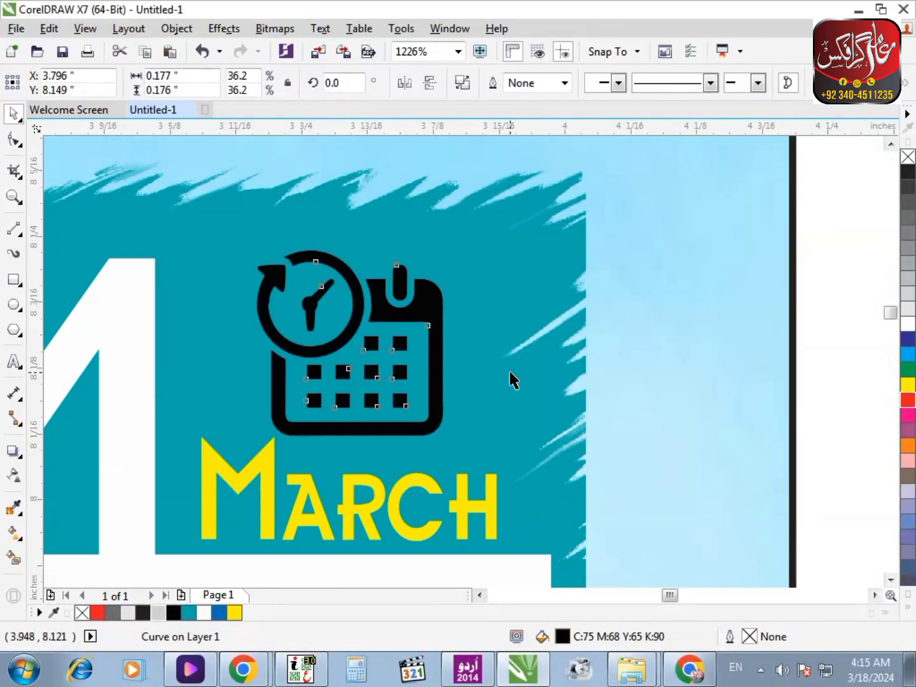
Fill the badge's calendar icon with white.
key(F3)
click(684, 381)
key(F4)
key(F2)
drag(736, 436, 530, 289)
click(478, 330)
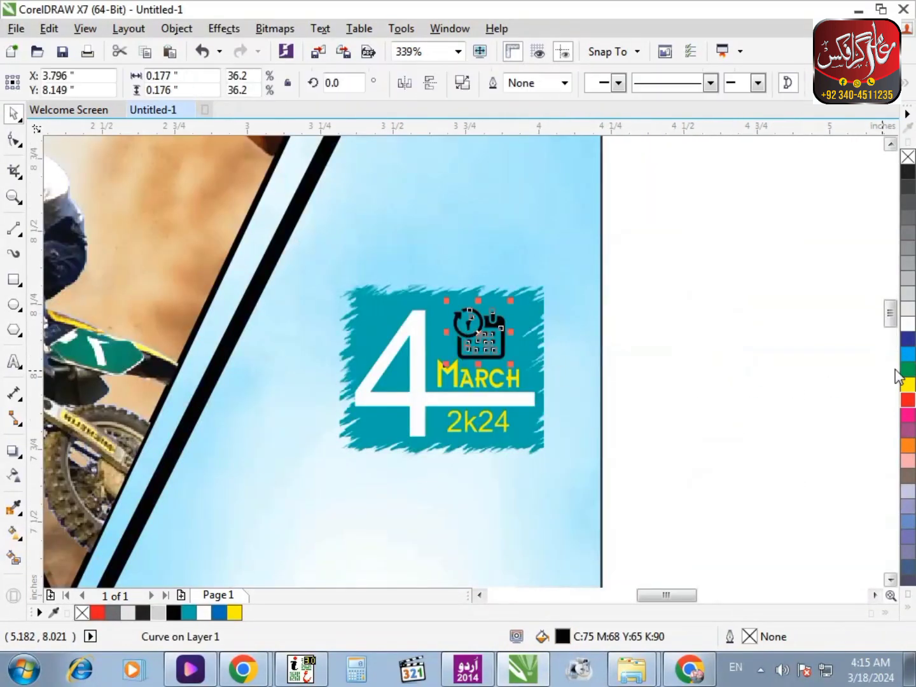
click(705, 381)
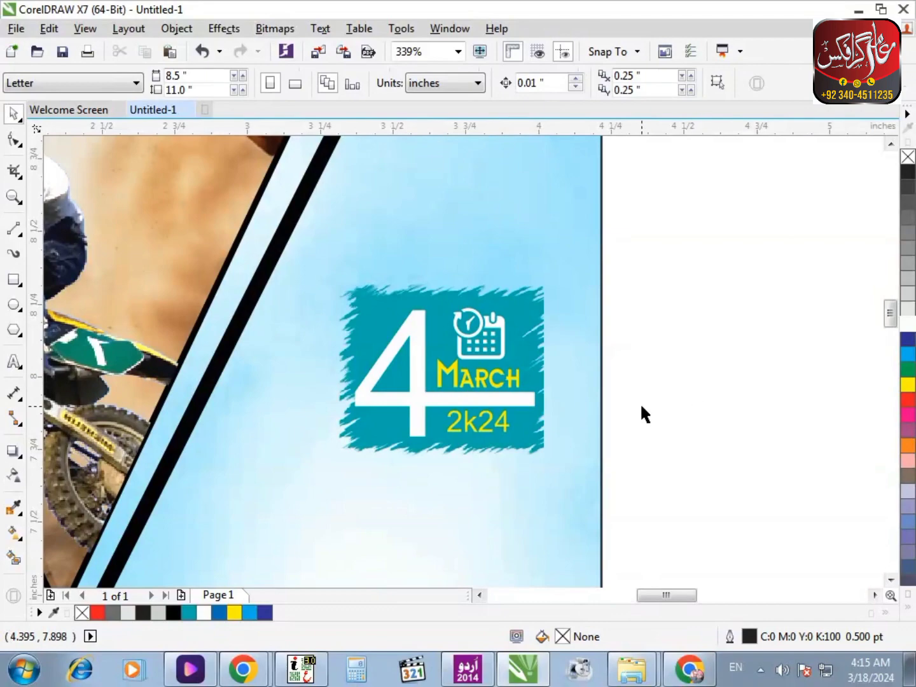
key(F4)
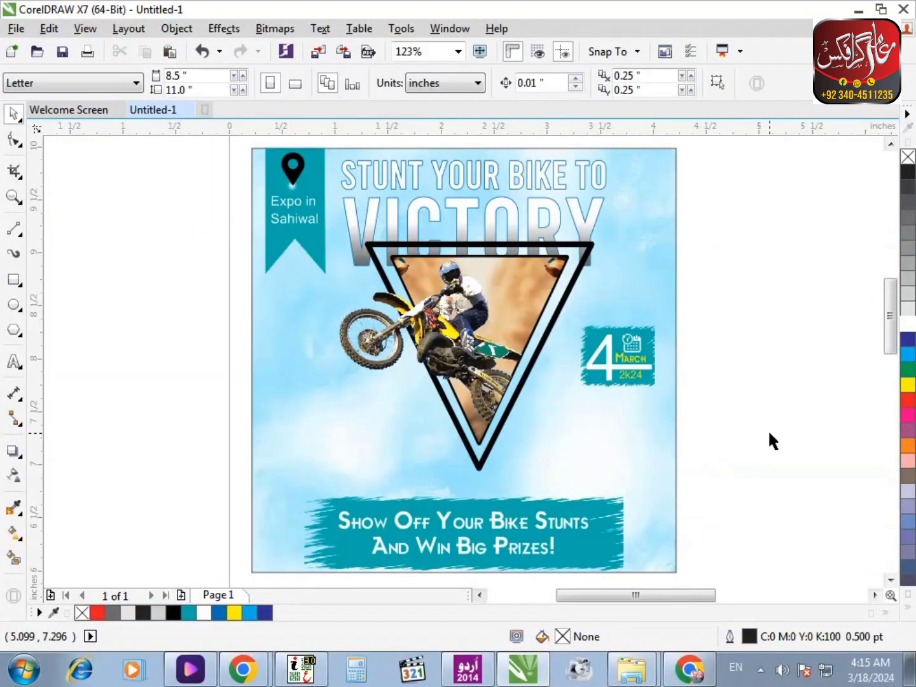
Move the triangle-framed rider group slightly down and left so its tip sits just above the slogan banner.
drag(500, 376, 489, 392)
click(495, 393)
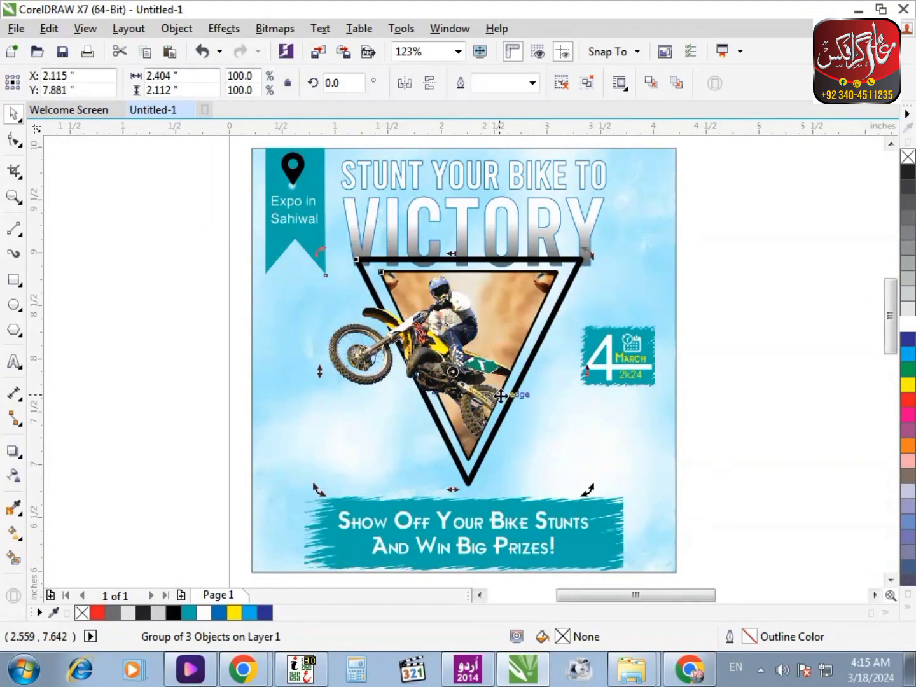
click(826, 362)
Draw a circle about 0.194 inches in diameter below the triangle's lower tip.
key(F2)
drag(398, 427, 598, 534)
click(13, 304)
drag(362, 412, 399, 449)
click(275, 27)
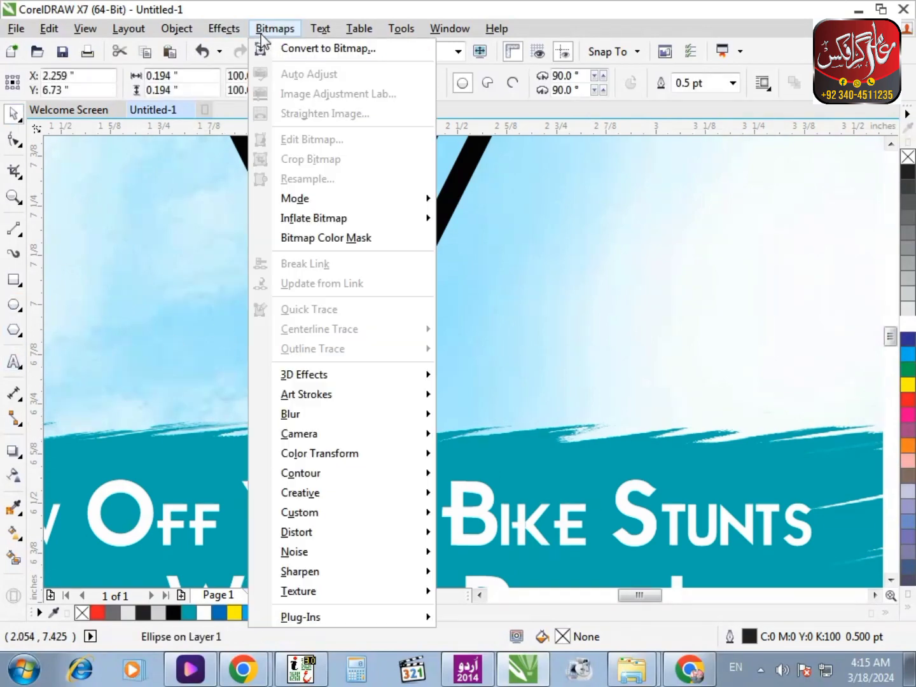
click(303, 45)
click(474, 427)
Give the small circle a white fill and white outline, and nudge it up toward the triangle's tip.
click(203, 613)
right_click(204, 613)
key(Up)
key(Up)
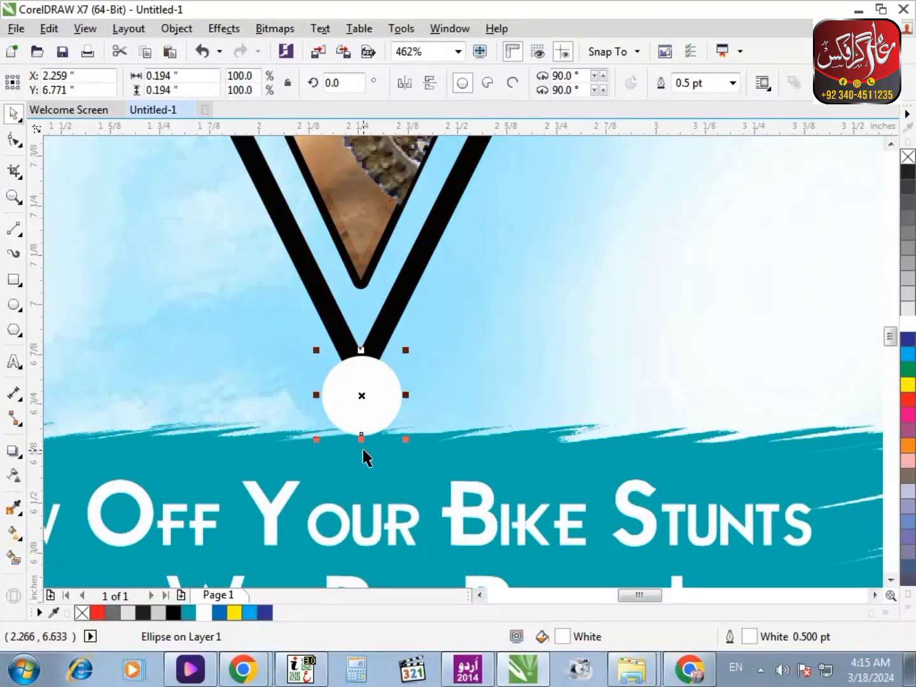
Give the small circle a cyan fill and outline, and convert it to a 1500 dpi CMYK bitmap with a transparent background.
click(248, 613)
right_click(248, 602)
click(275, 28)
click(303, 45)
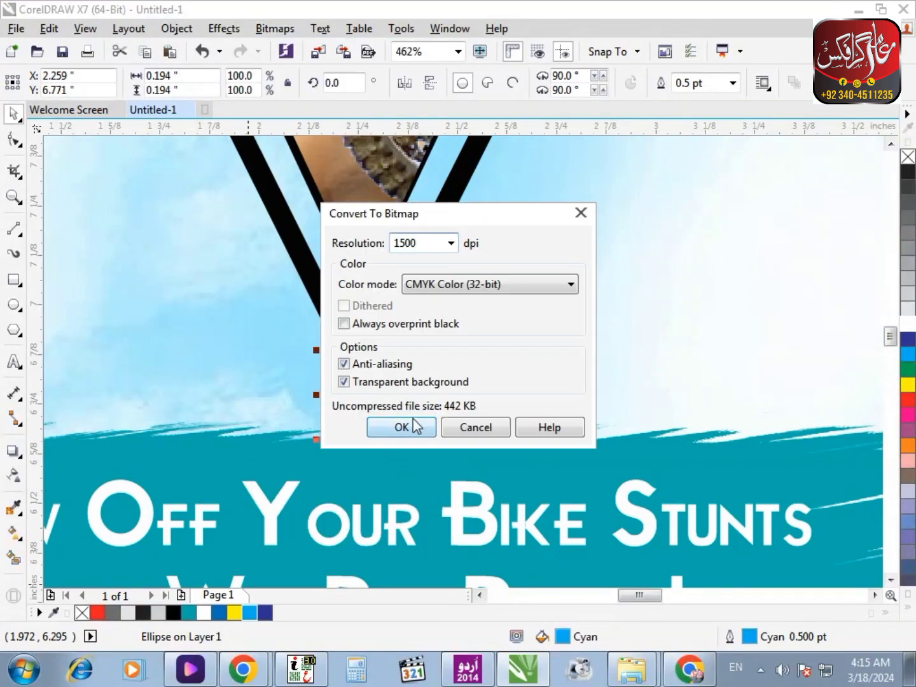
click(415, 425)
Apply a Gaussian blur to the cyan circle bitmap to make a soft glow at the triangle's tip.
click(275, 28)
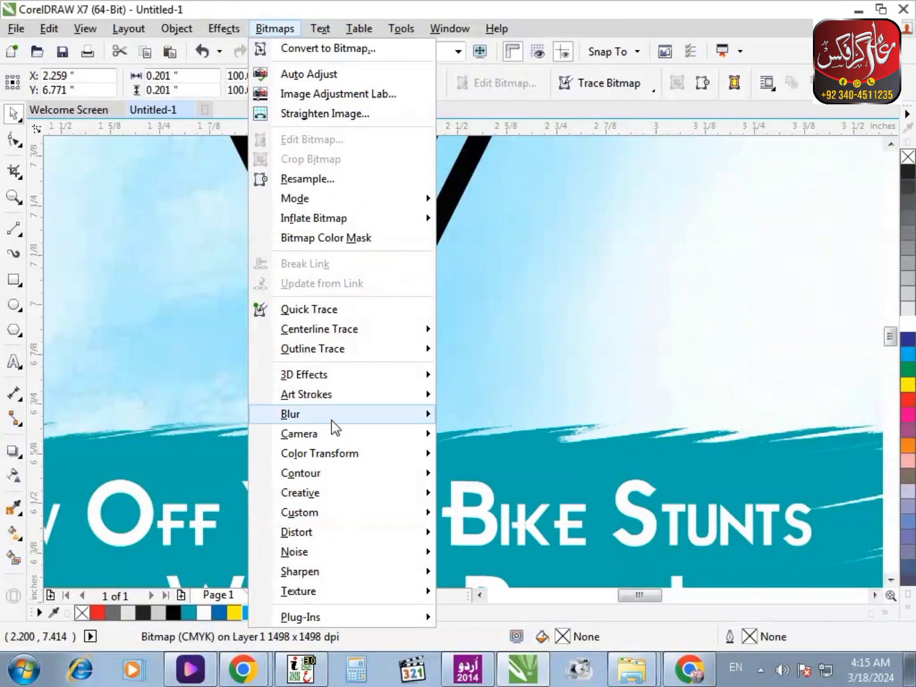
mouse_move(331, 517)
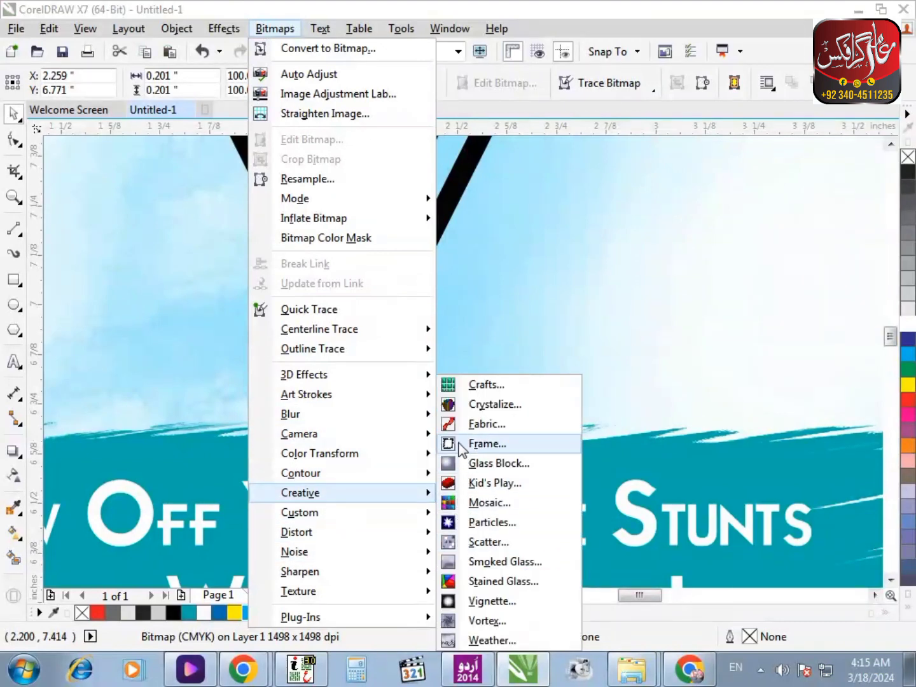
mouse_move(327, 421)
click(463, 436)
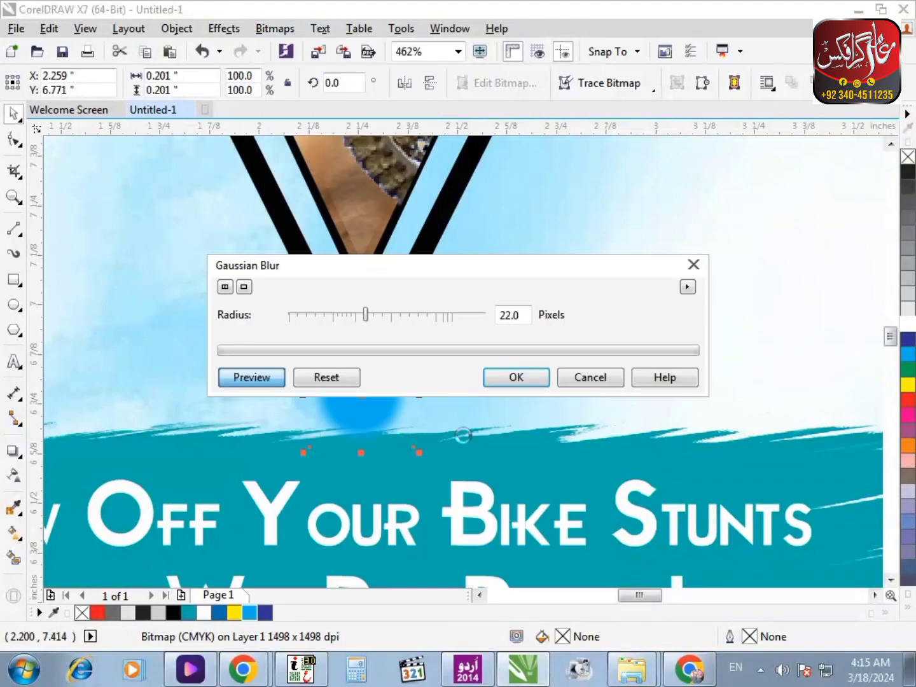
key(Return)
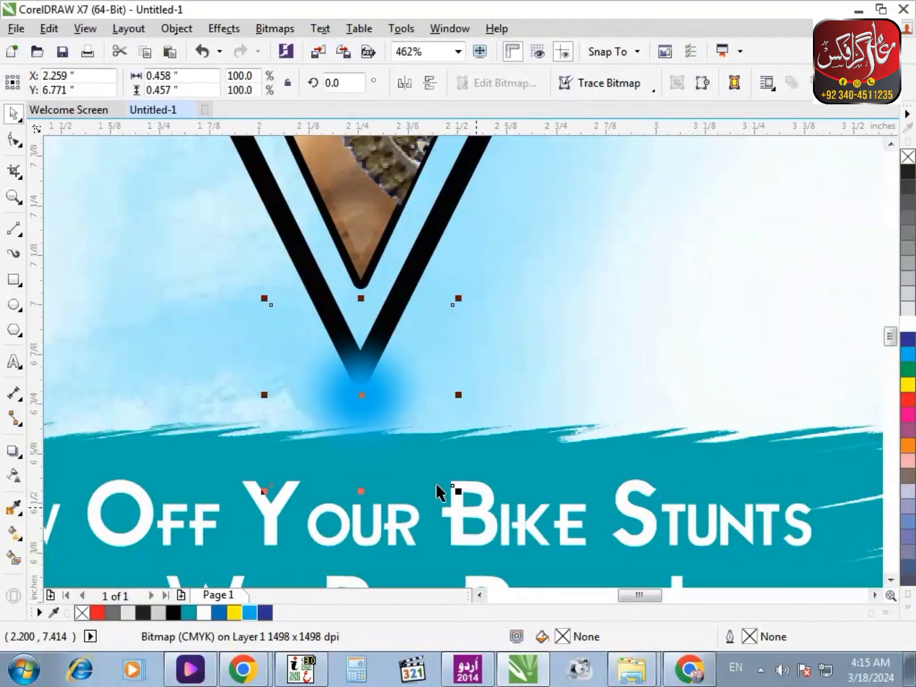
Center the cyan glow horizontally on the triangle frame.
scroll(381, 312, down, 3)
click(400, 288)
scroll(397, 294, down, 1)
drag(506, 470, 337, 295)
shift+click(390, 256)
key(c)
Place an enlarged copy of the cyan glow beside the poster, near its upper-right corner.
drag(455, 467, 327, 293)
scroll(381, 289, up, 2)
drag(353, 421, 405, 424)
scroll(405, 424, down, 5)
scroll(521, 404, up, 3)
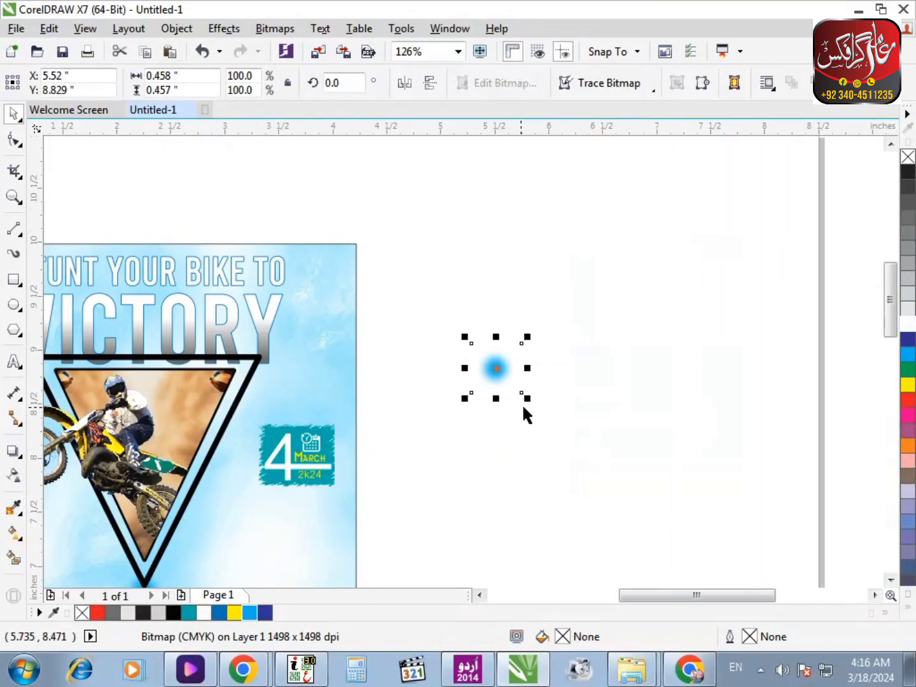
drag(527, 393, 589, 462)
drag(496, 392, 420, 270)
Try to PowerClip the enlarged glow inside the poster rectangle while it lies outside the poster's edge.
right_click(415, 171)
click(451, 179)
click(334, 365)
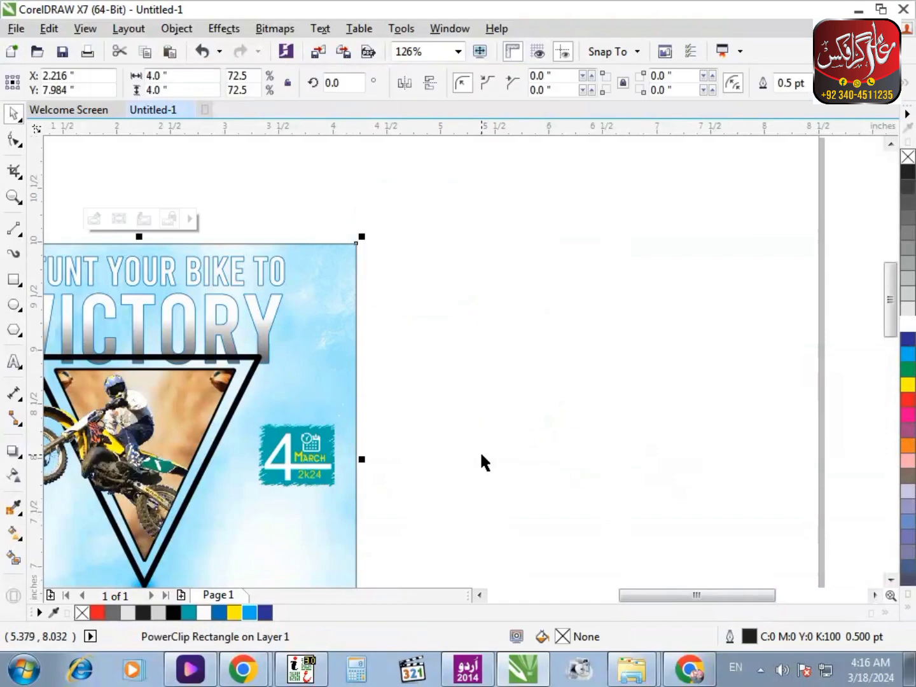
scroll(441, 430, down, 2)
ctrl+click(318, 481)
ctrl+click(540, 474)
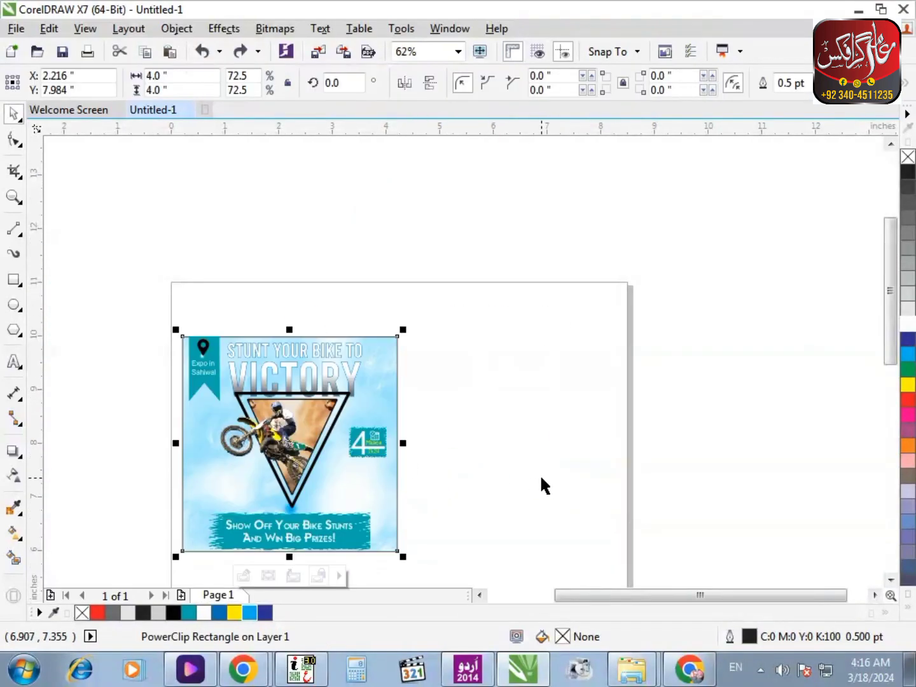
key(ctrl+z)
key(F2)
drag(233, 220, 575, 473)
right_click(515, 353)
click(552, 177)
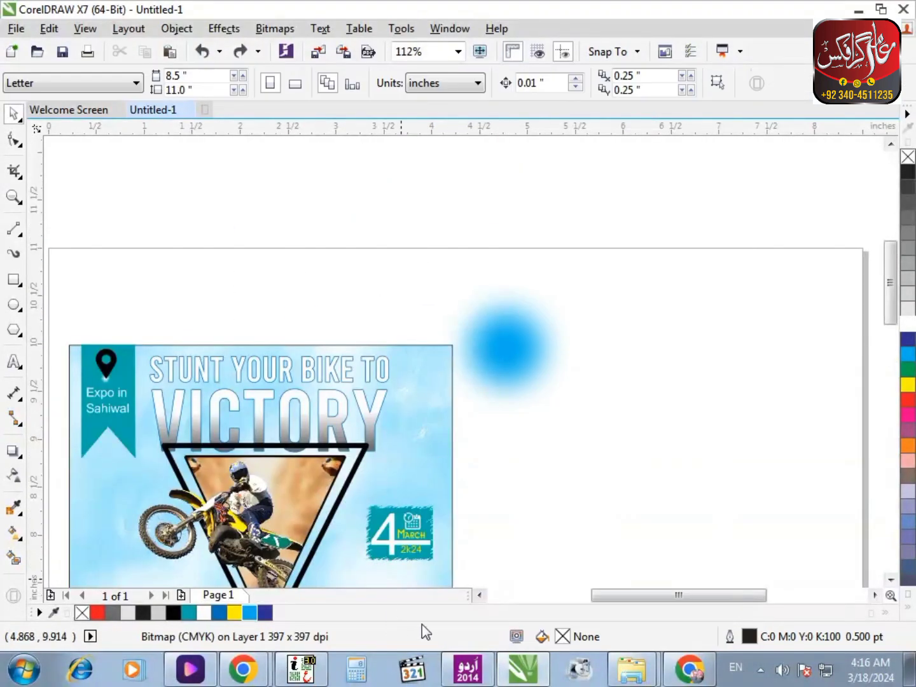
click(443, 578)
scroll(549, 543, down, 4)
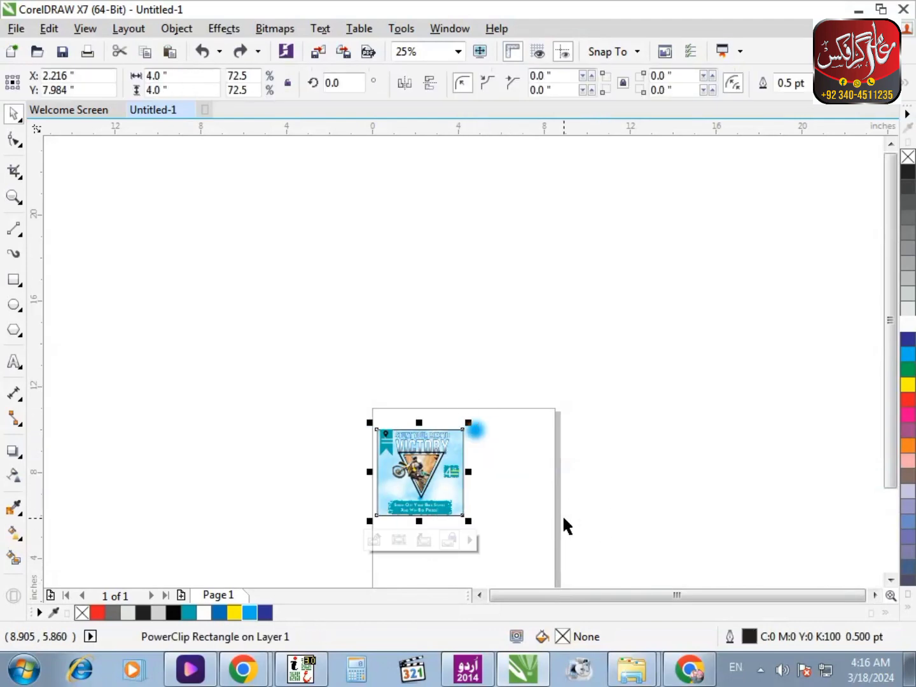
Move the enlarged glow over the poster's upper-right corner and PowerClip it inside the poster rectangle.
click(476, 431)
key(F2)
drag(428, 398, 506, 464)
drag(521, 415, 412, 410)
right_click(421, 380)
click(474, 178)
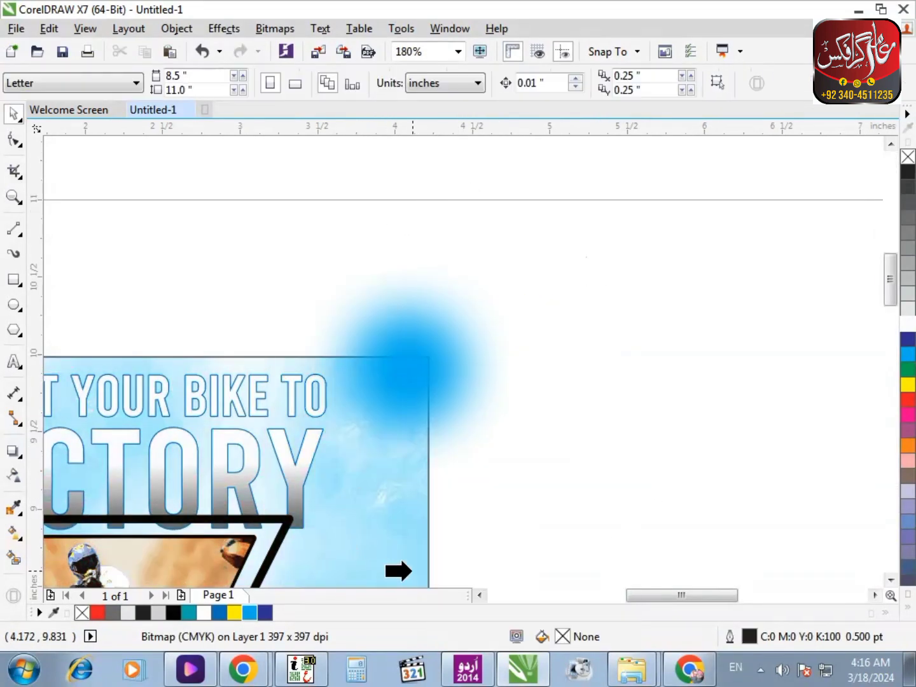
click(395, 568)
Inside the poster's PowerClip, enlarge the corner glow to about 2.45 inches, reposition it on the upper-right corner and finish editing.
scroll(452, 449, down, 2)
double_click(540, 248)
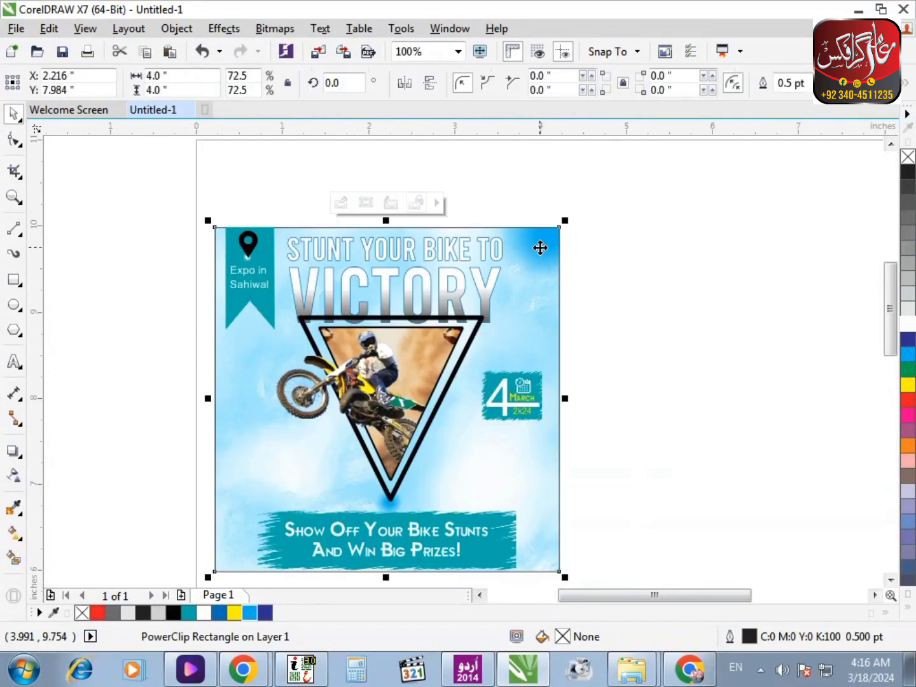
key(F2)
drag(459, 186, 703, 389)
drag(679, 484, 624, 480)
drag(449, 291, 473, 297)
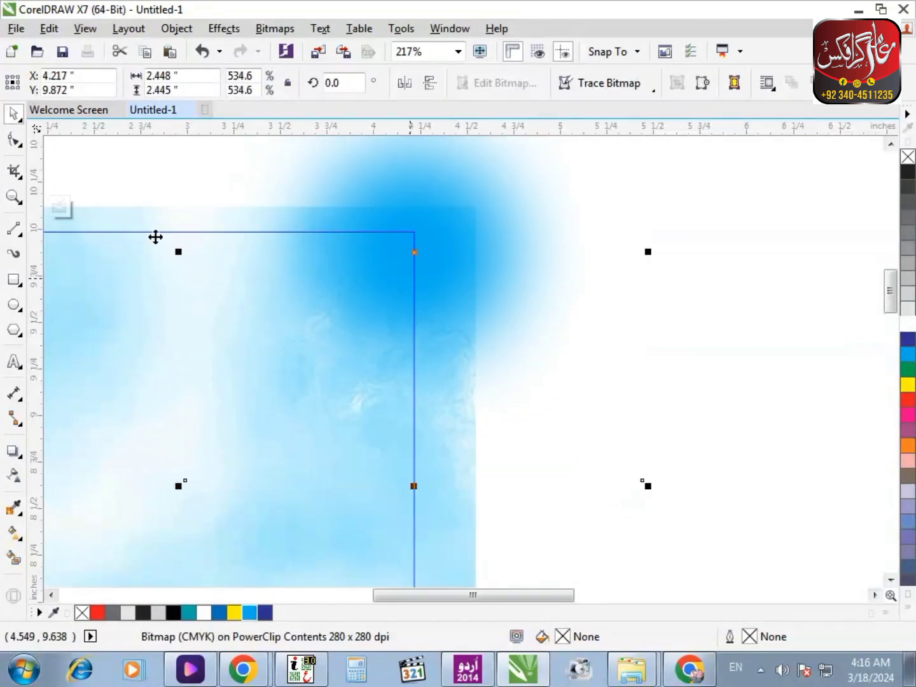
click(60, 207)
click(680, 326)
key(F4)
Draw an ellipse about 1.376 by 1.239 inches below the poster.
key(F2)
drag(344, 263, 691, 528)
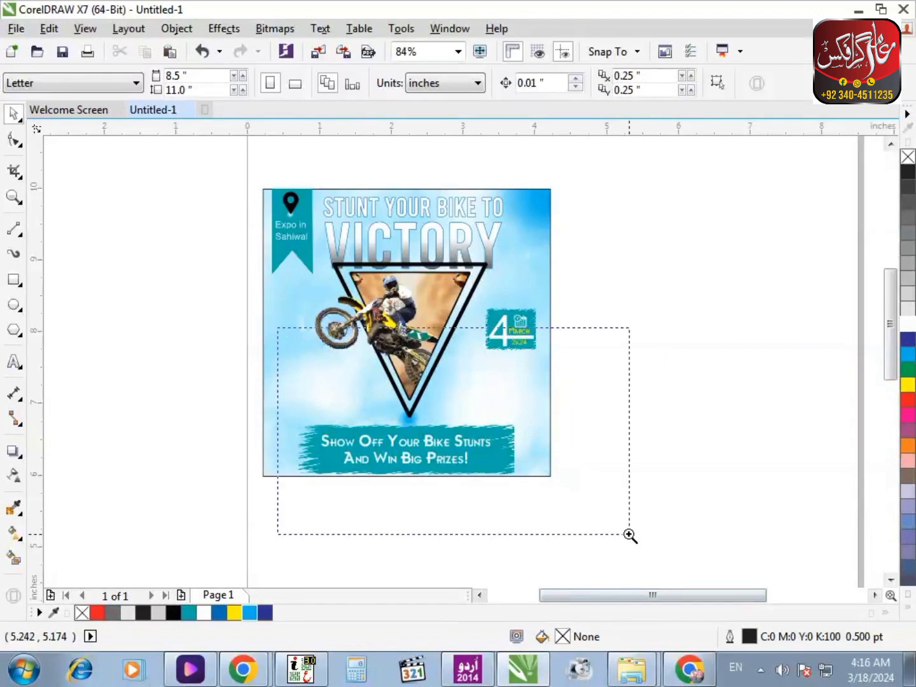
drag(629, 536, 629, 535)
click(570, 421)
key(F3)
click(224, 332)
key(F2)
drag(203, 273, 571, 496)
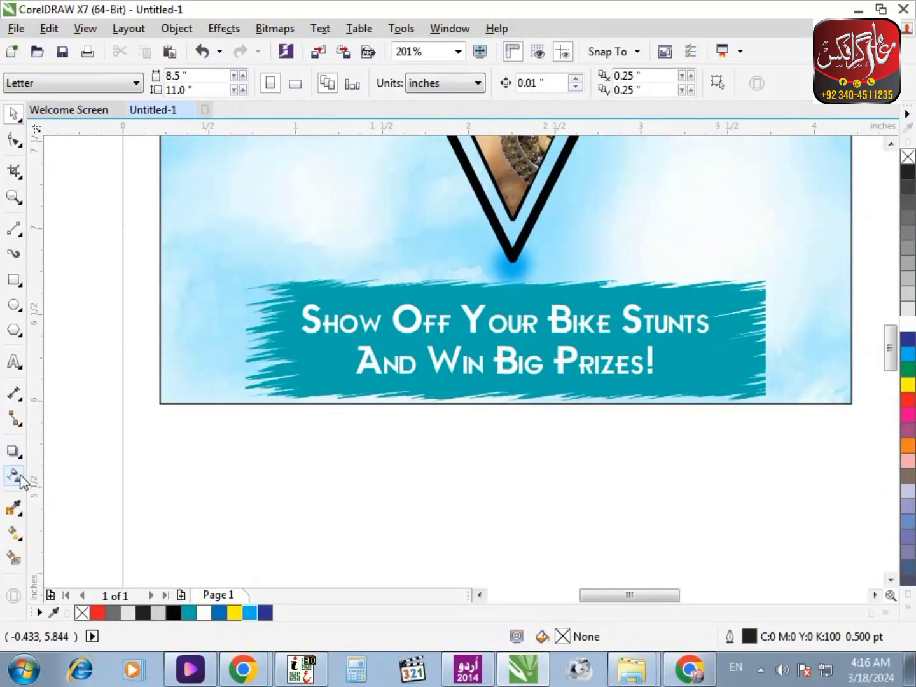
click(17, 312)
key(F3)
key(F2)
drag(121, 329, 613, 600)
drag(327, 340, 525, 519)
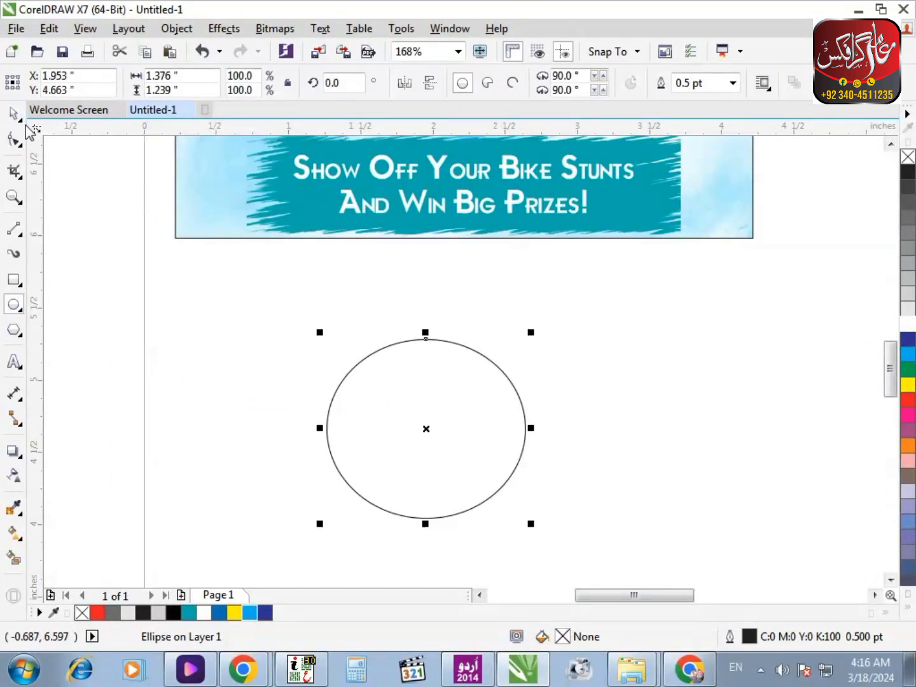
Give the ellipse a white fill and outline, and convert it to a 1500 dpi CMYK bitmap.
click(276, 28)
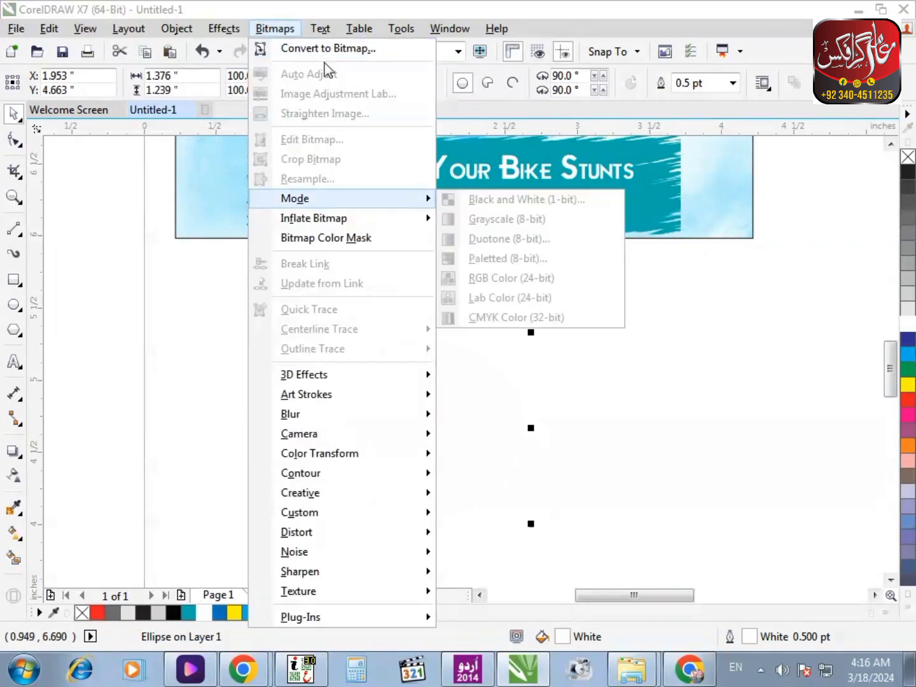
click(233, 437)
click(274, 28)
click(313, 48)
key(Return)
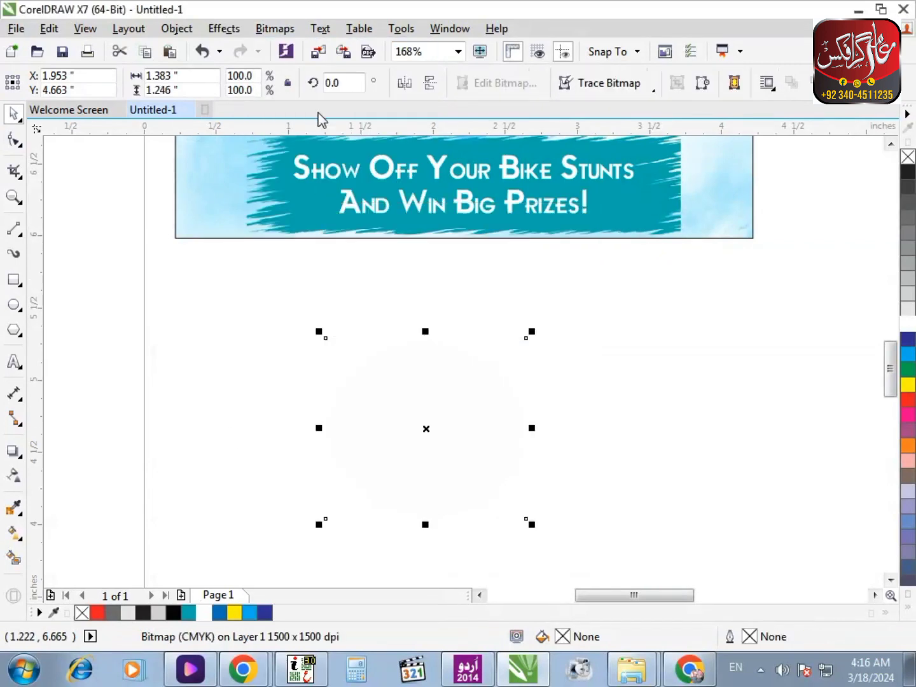
Apply a Gaussian blur to the white ellipse bitmap with a radius above 61 pixels.
click(274, 27)
mouse_move(344, 414)
click(483, 434)
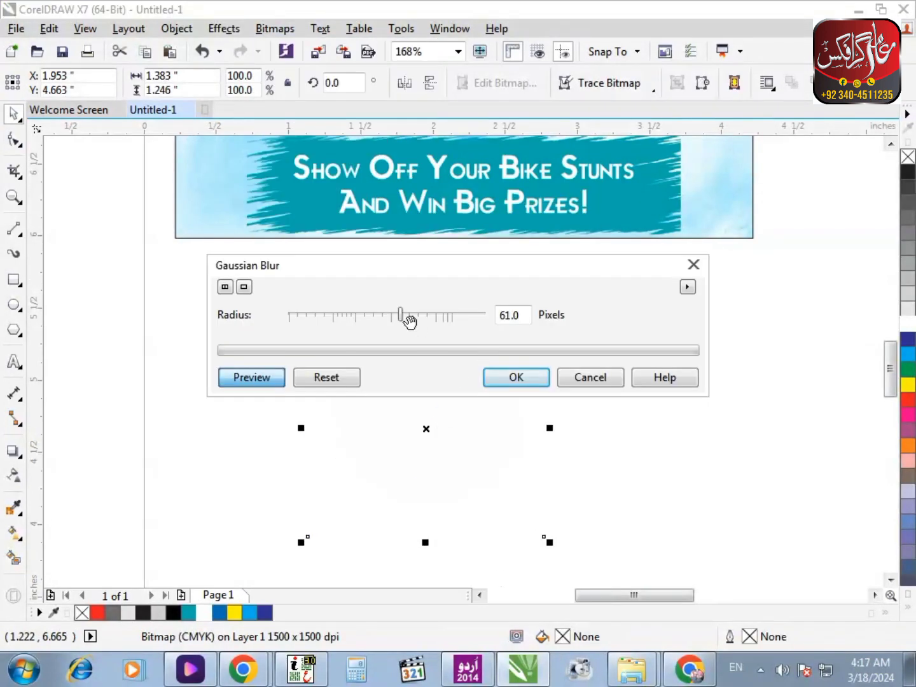
click(506, 386)
Move the blurred white ellipse over the poster's lower-right corner, beside the slogan banner.
scroll(583, 342, down, 3)
drag(493, 388, 579, 341)
scroll(644, 337, up, 4)
drag(516, 326, 499, 350)
Soften the white ellipse further with a second Gaussian blur of about 220 pixels.
click(275, 28)
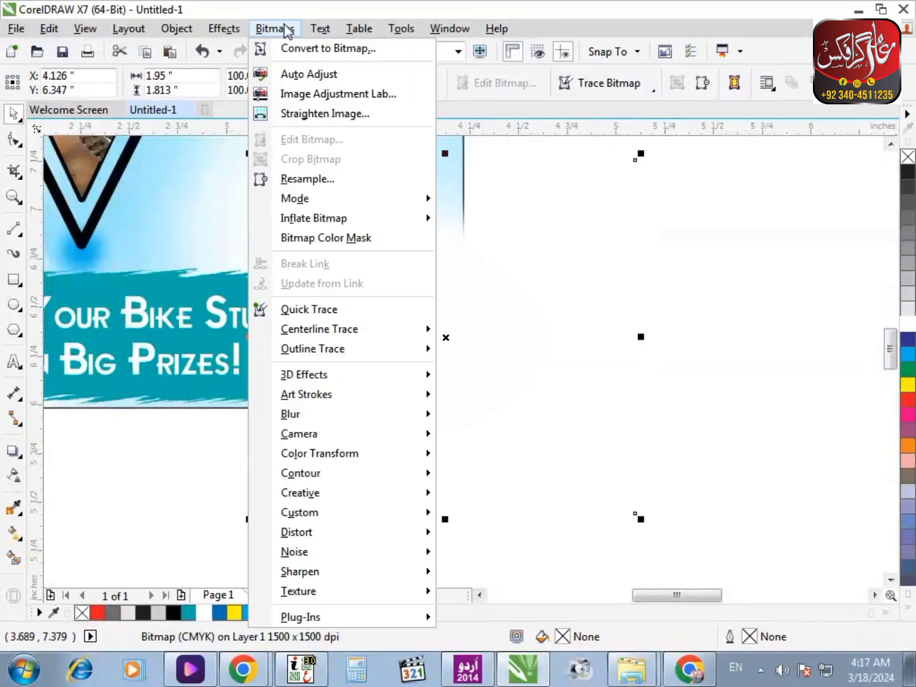
mouse_move(332, 415)
click(489, 433)
drag(429, 313, 449, 313)
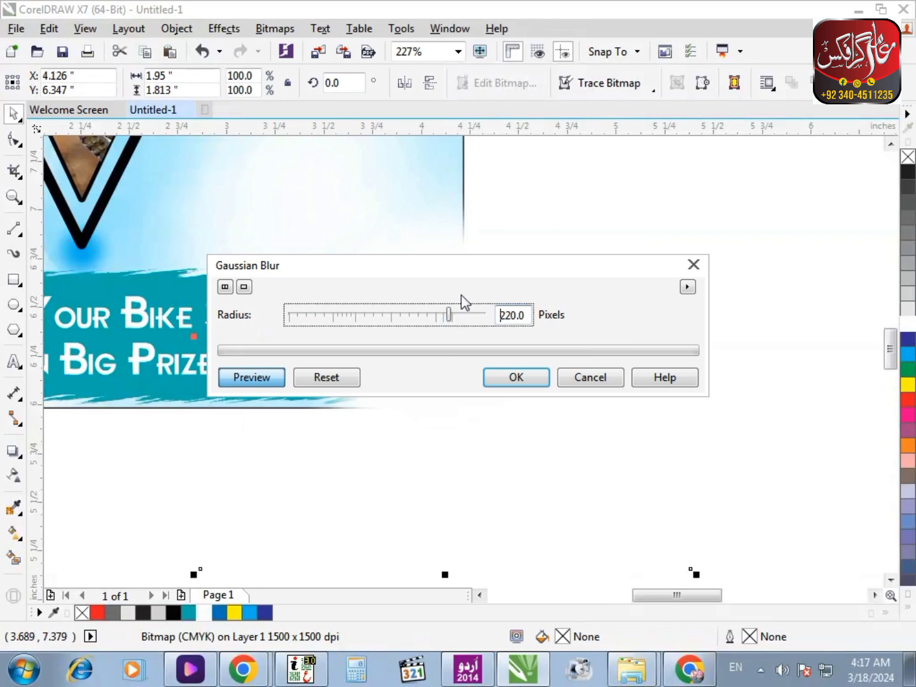
click(501, 499)
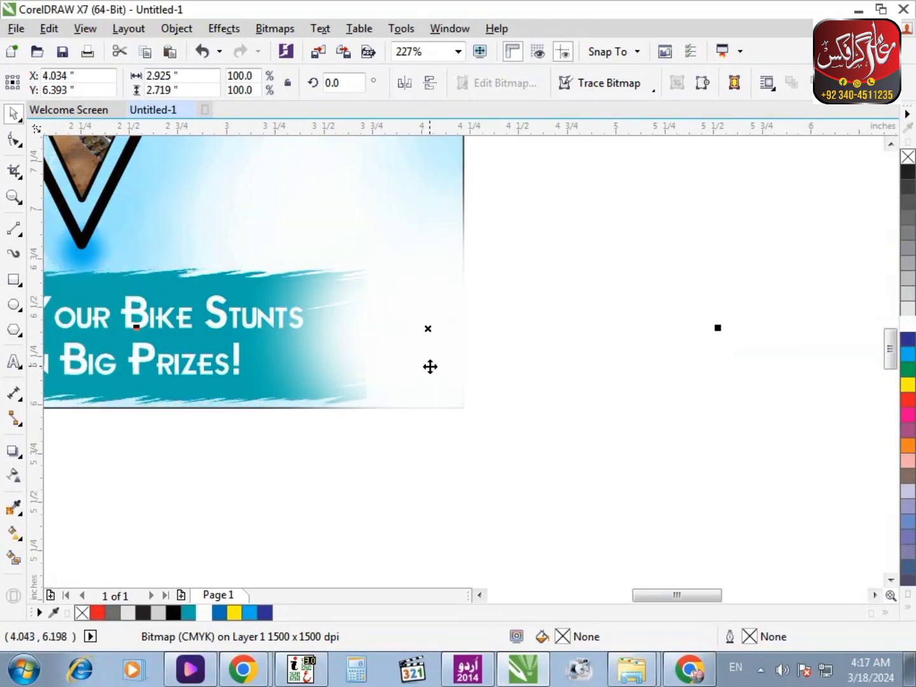
Copy the white blur to the poster's lower-left corner, adjust its position and select both blurs.
scroll(478, 385, down, 5)
drag(478, 386, 273, 377)
key(F2)
drag(194, 277, 612, 470)
mouse_move(205, 347)
mouse_down()
mouse_move(227, 347)
mouse_move(215, 347)
mouse_up()
shift+click(582, 347)
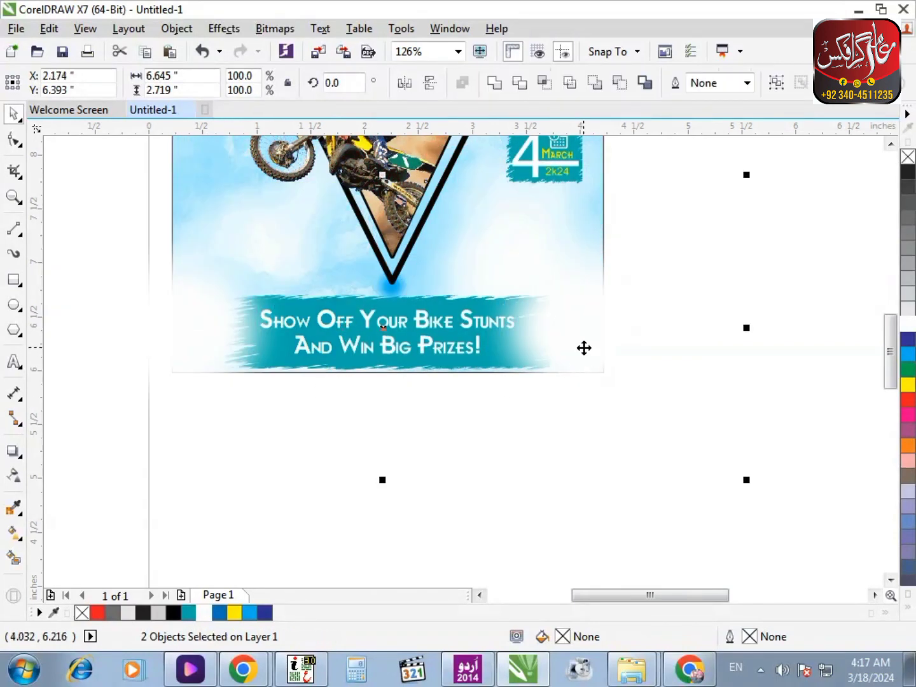
PowerClip the two white blurs and the teal slogan banner inside the poster rectangle.
right_click(585, 250)
click(595, 262)
click(176, 168)
right_click(512, 353)
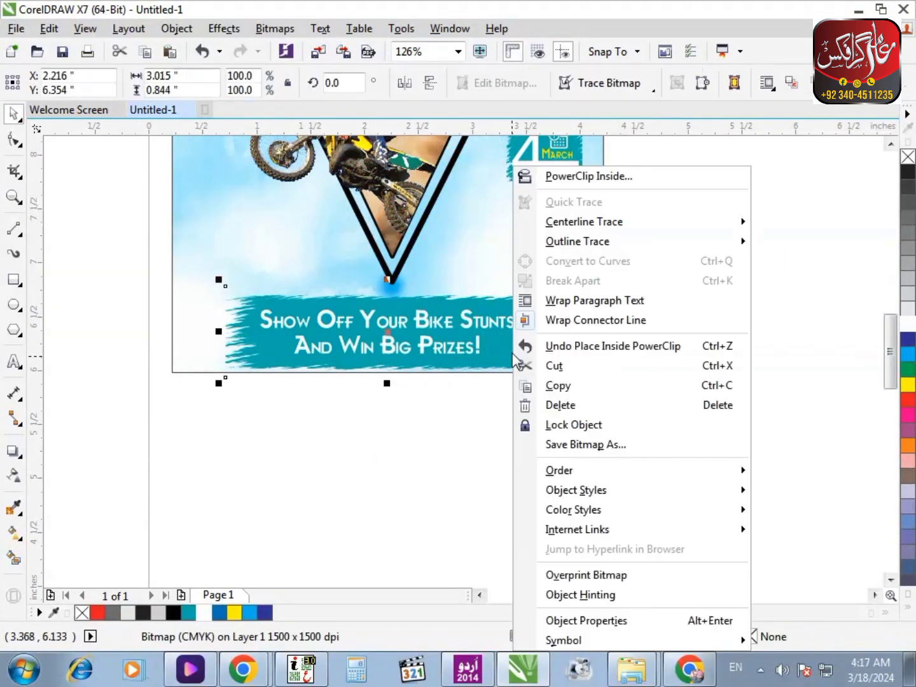
click(524, 177)
click(583, 318)
Inside the poster's PowerClip, bring both white blurs in front of the teal banner and finish editing.
ctrl+click(584, 319)
click(584, 320)
shift+click(180, 342)
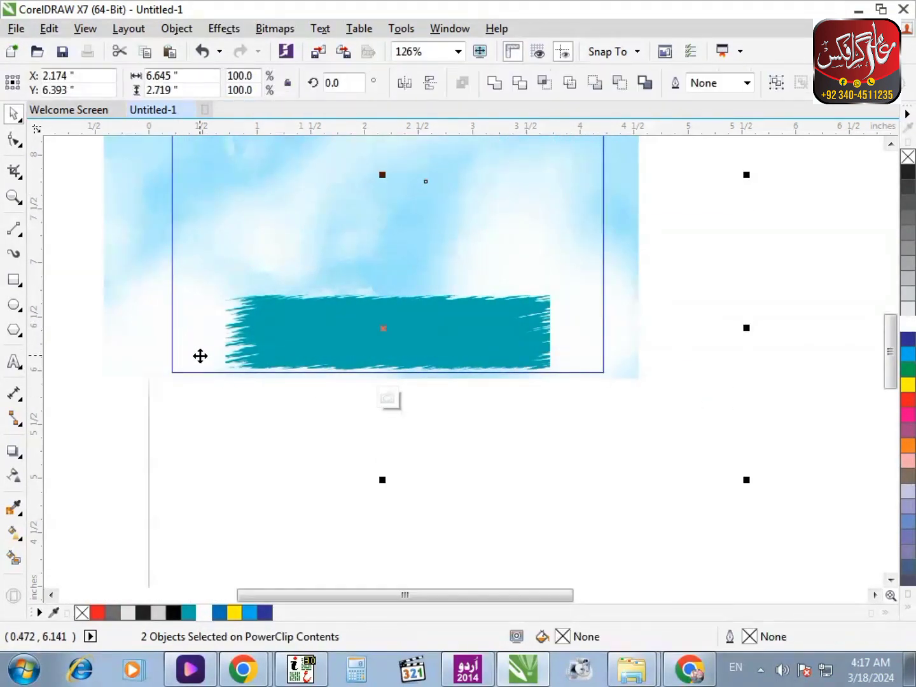
click(200, 357)
click(388, 399)
Fill the slogan text on the banner with yellow.
scroll(490, 353, up, 1)
click(489, 347)
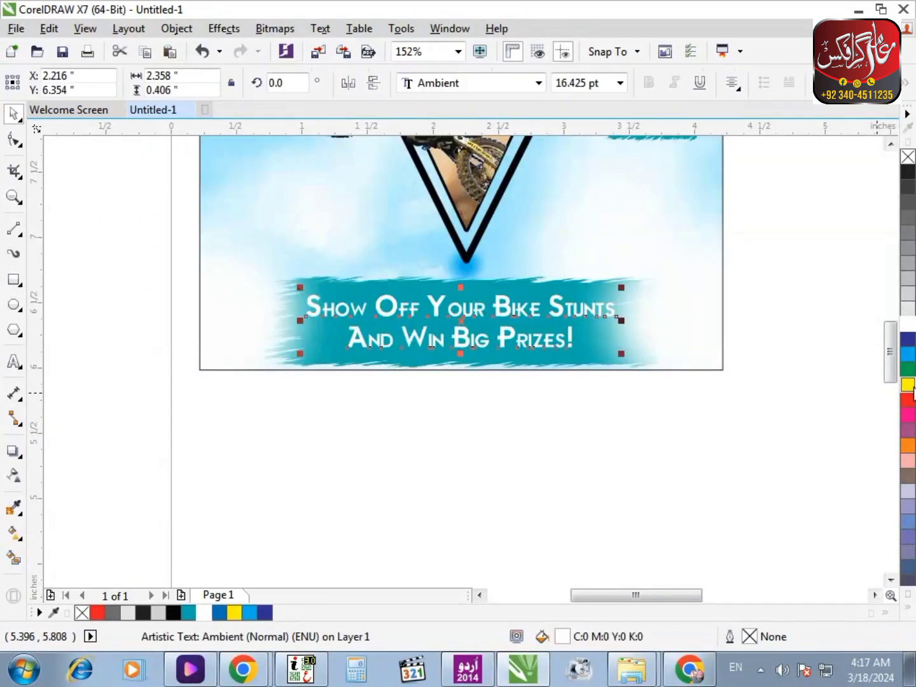
click(907, 385)
click(641, 474)
scroll(641, 475, down, 4)
key(F4)
scroll(538, 465, down, 2)
key(F4)
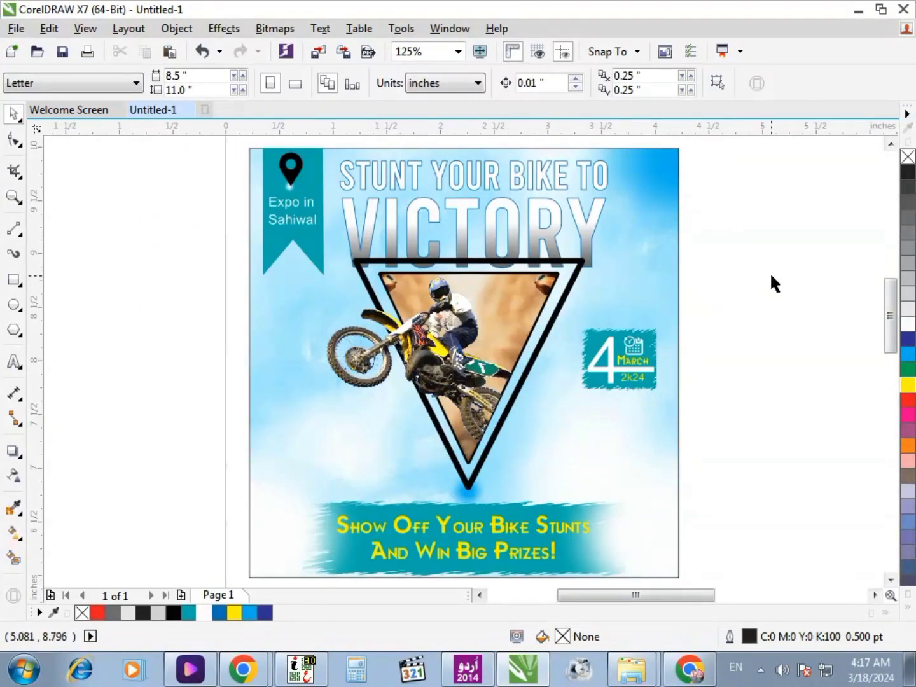